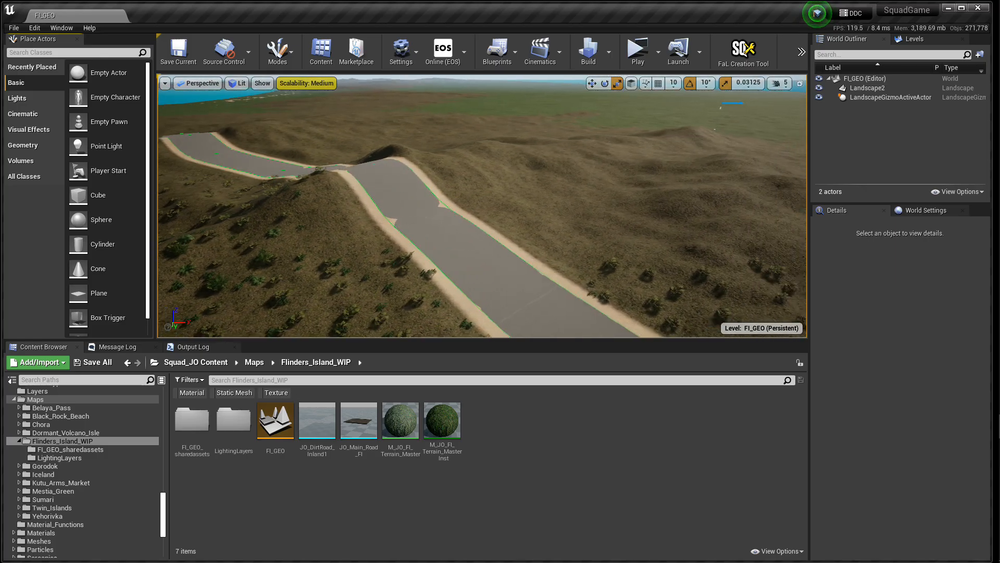
- Examine the junction where the grey dirt road mesh meets the main road, checking its end edge from several angles
{"action": "right_click_drag", "start_coordinate": [482, 206], "coordinate": [396, 240]}
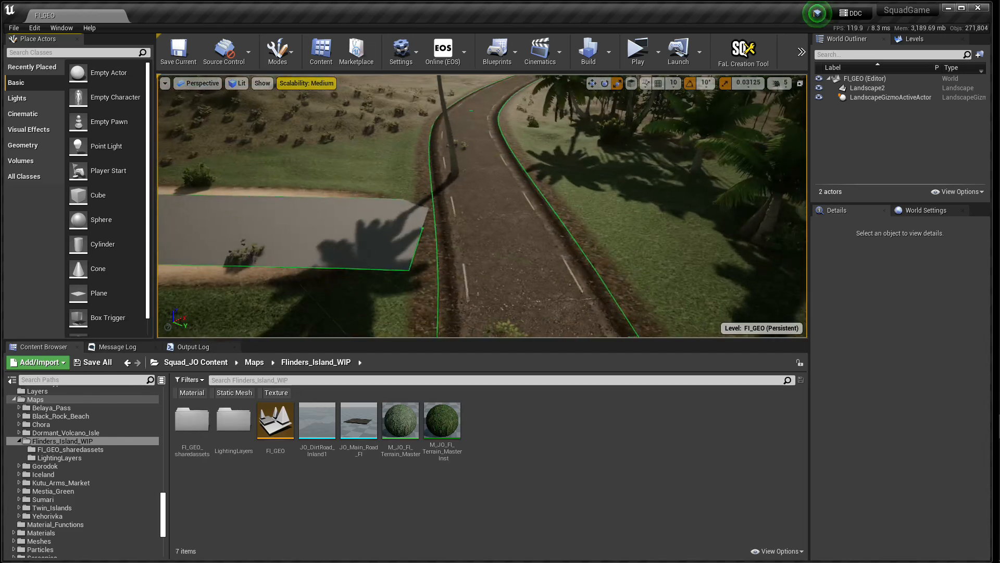
{"action": "right_click_drag", "start_coordinate": [482, 206], "coordinate": [461, 216]}
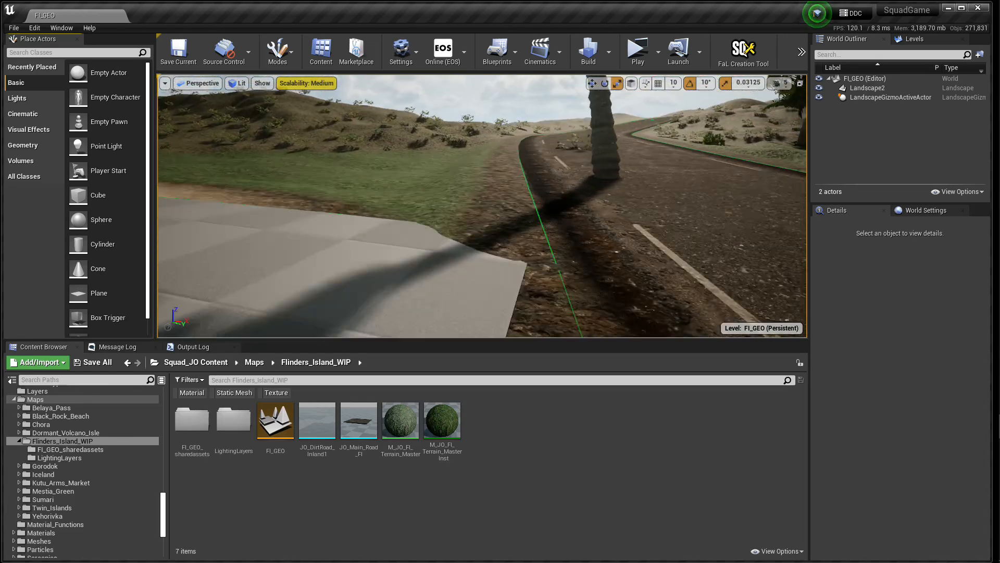
{"action": "right_click_drag", "start_coordinate": [482, 205], "coordinate": [466, 216]}
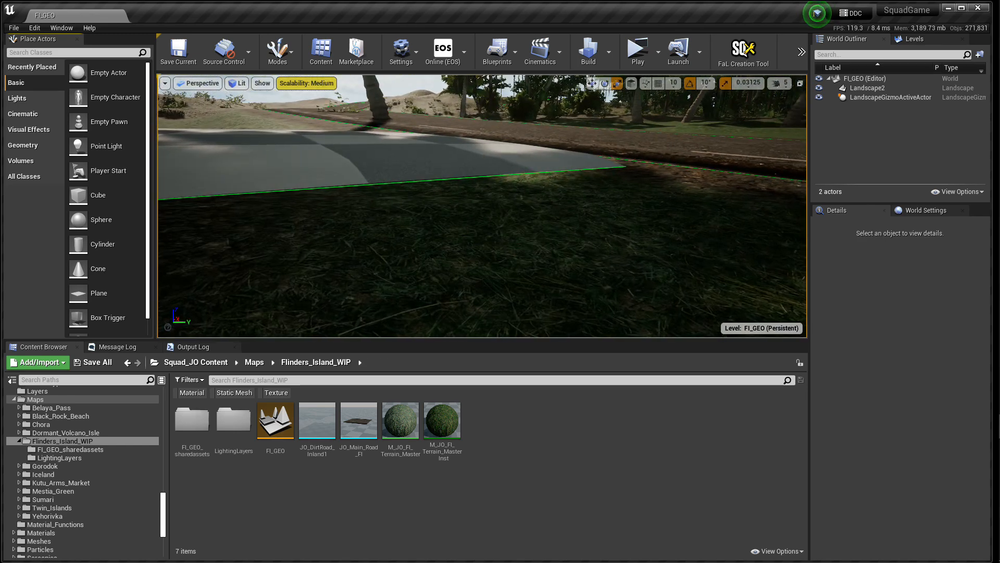
{"action": "right_click_drag", "start_coordinate": [466, 216], "coordinate": [488, 224]}
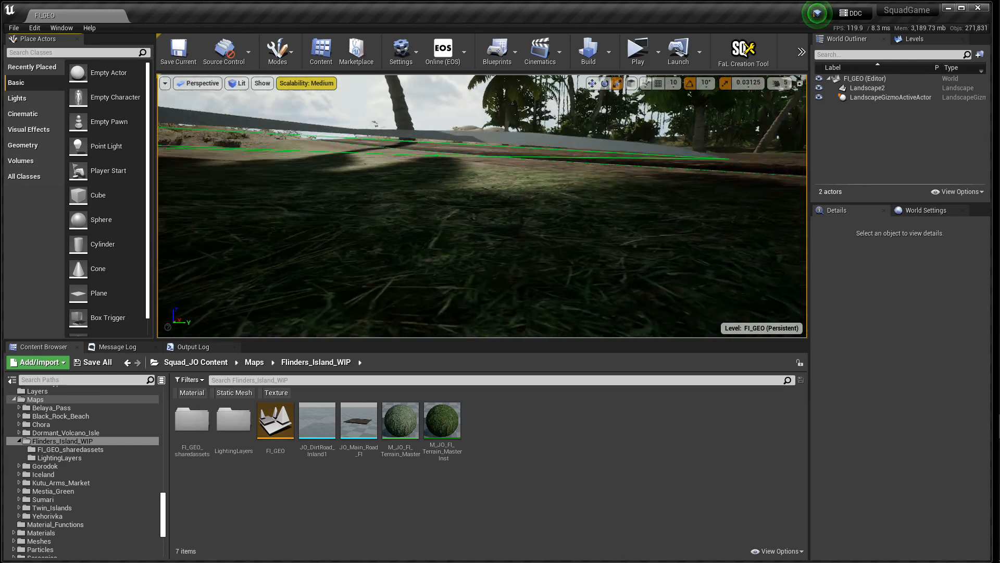
{"action": "right_click_drag", "start_coordinate": [487, 224], "coordinate": [537, 222]}
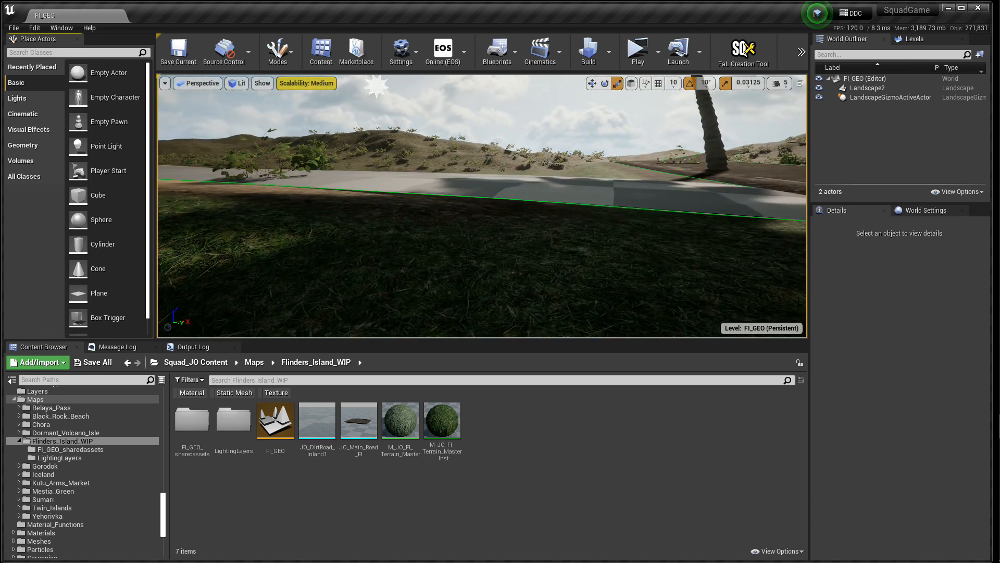
{"action": "right_click_drag", "start_coordinate": [537, 222], "coordinate": [565, 257]}
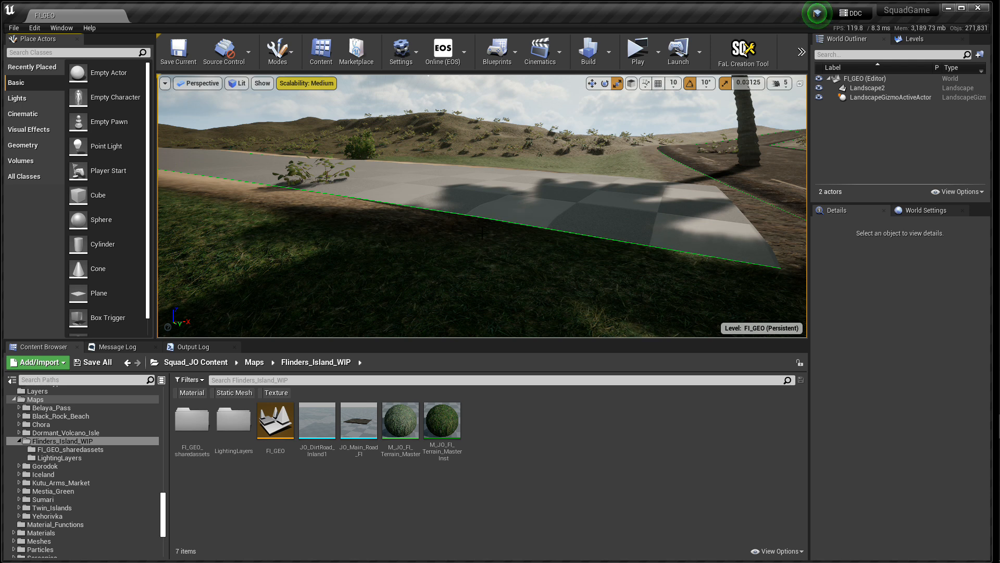
{"action": "right_click_drag", "start_coordinate": [565, 257], "coordinate": [642, 265]}
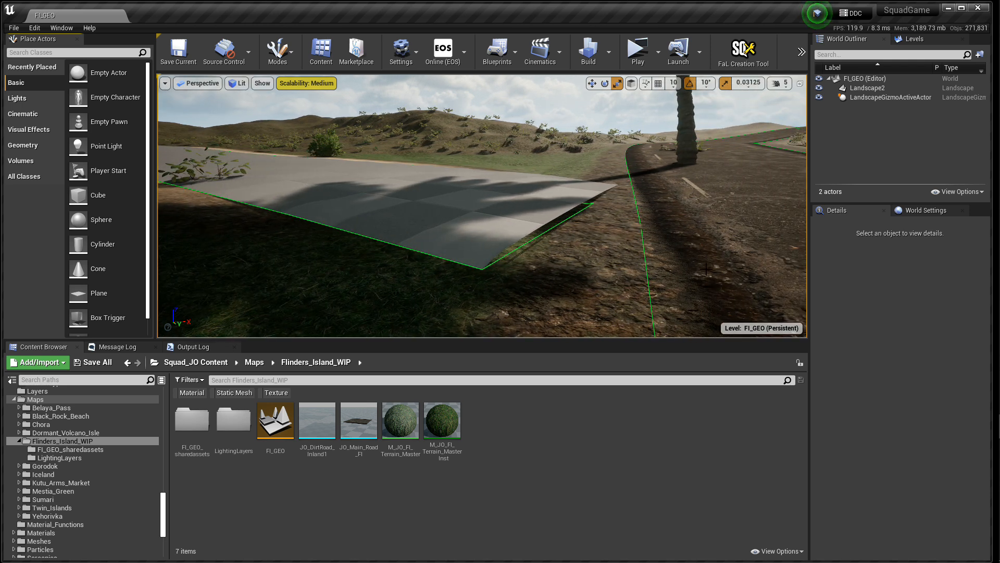
{"action": "right_click_drag", "start_coordinate": [594, 246], "coordinate": [521, 291]}
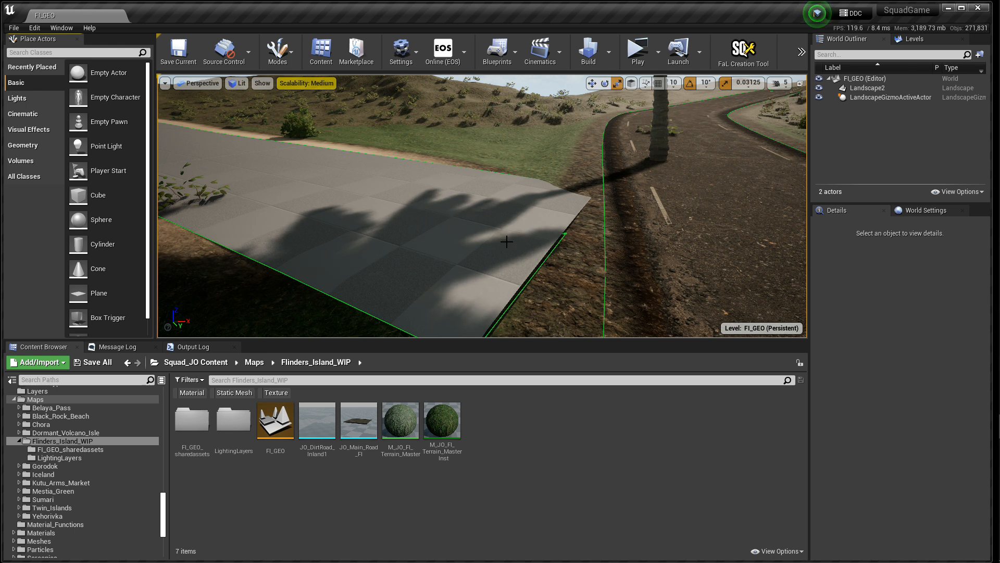
{"action": "key", "text": "a"}
{"action": "right_click_drag", "start_coordinate": [557, 253], "coordinate": [672, 246]}
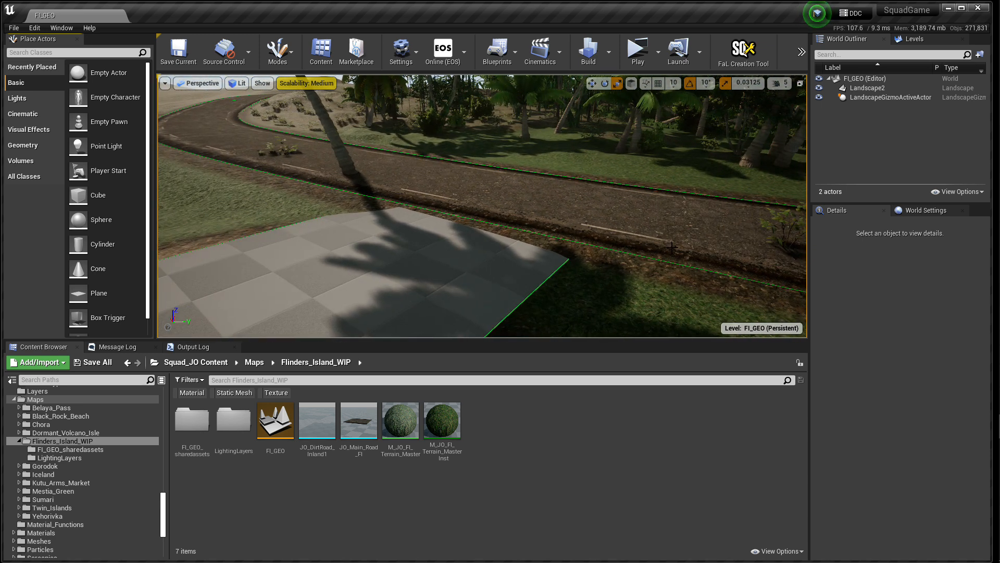
{"action": "right_click_drag", "start_coordinate": [478, 209], "coordinate": [427, 206]}
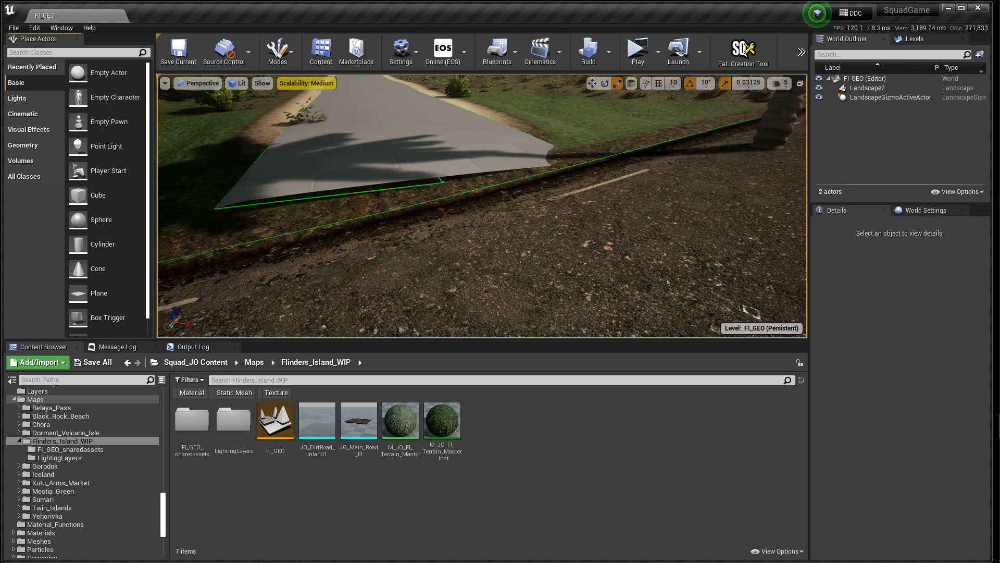
{"action": "key", "text": "a"}
{"action": "right_click_drag", "start_coordinate": [482, 206], "coordinate": [503, 206]}
{"action": "key", "text": "a"}
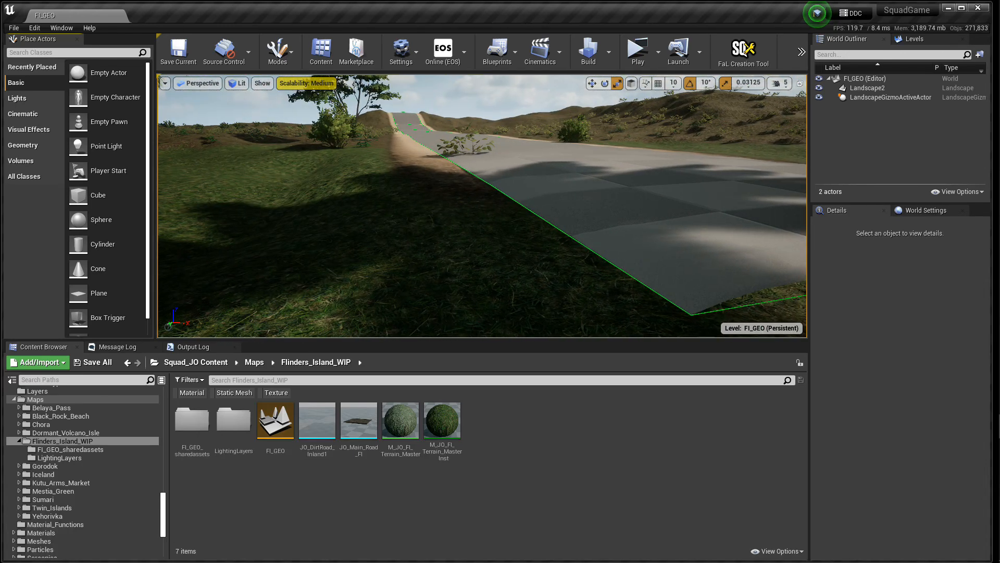
- Inspect the dirt road over the hills for places where its mesh edges clip into or float above the landscape
{"action": "right_click_drag", "start_coordinate": [482, 206], "coordinate": [440, 196]}
{"action": "key", "text": "e"}
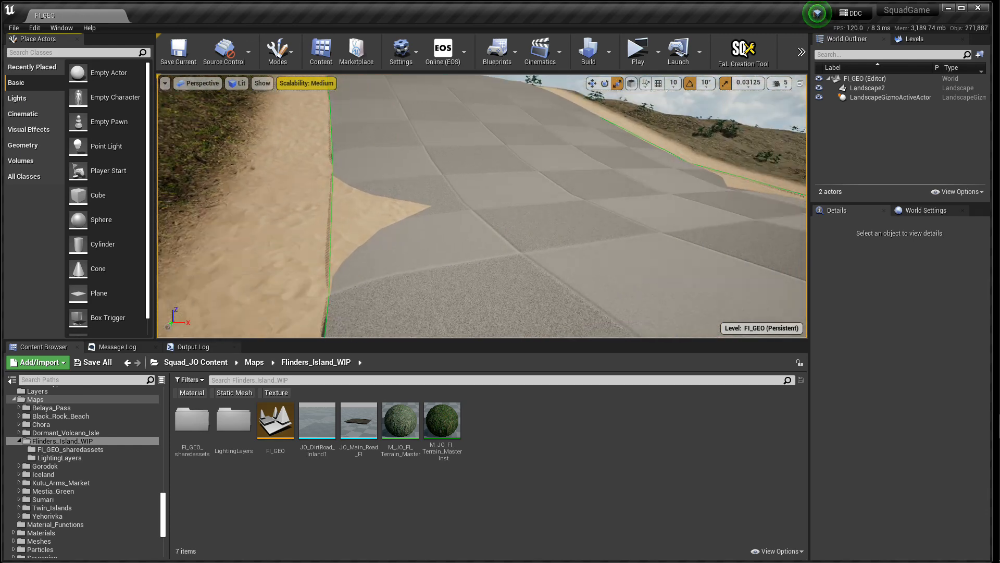
{"action": "right_click_drag", "start_coordinate": [482, 207], "coordinate": [475, 205]}
{"action": "key", "text": "a"}
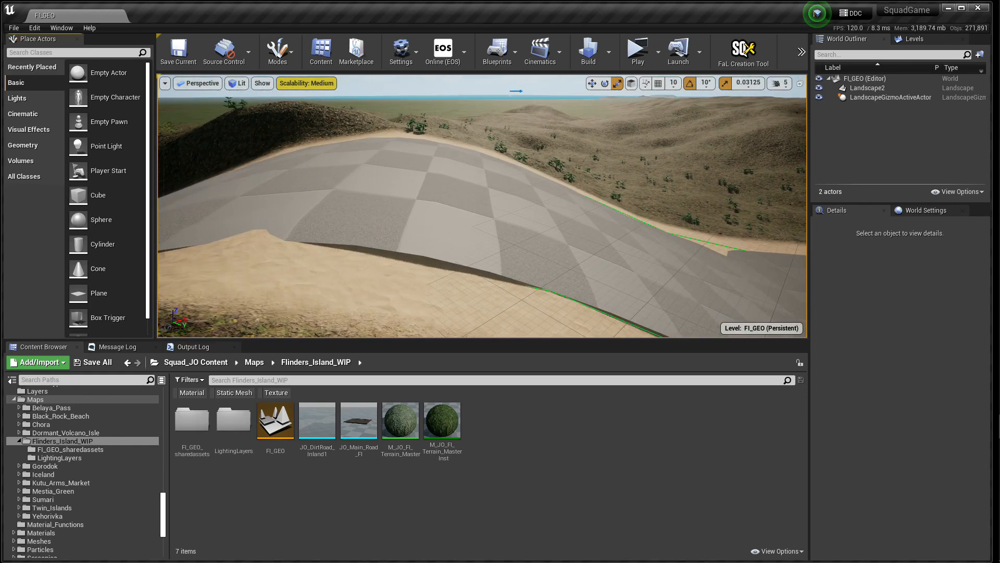
{"action": "right_click_drag", "start_coordinate": [482, 205], "coordinate": [482, 209]}
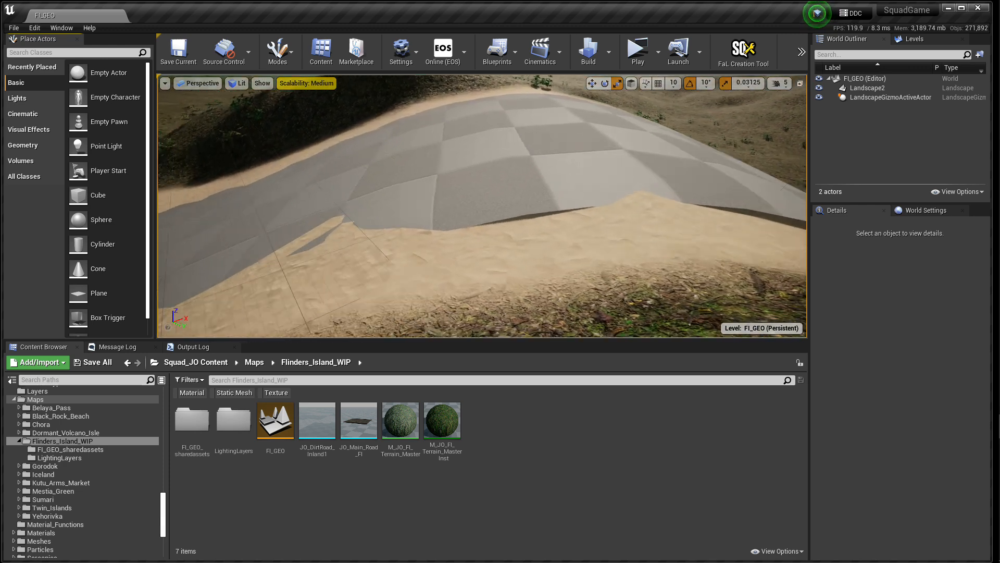
{"action": "right_click_drag", "start_coordinate": [482, 206], "coordinate": [568, 170]}
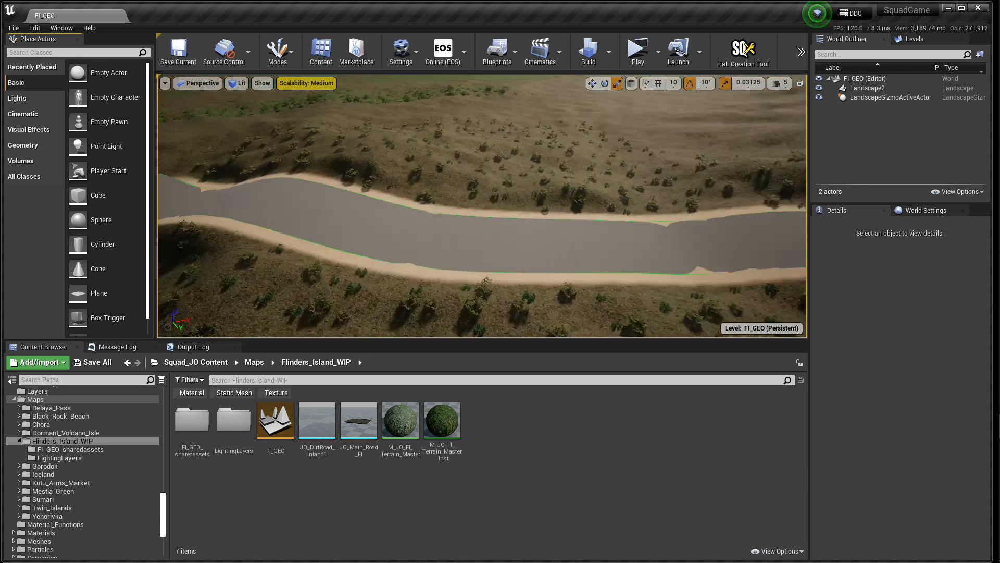
{"action": "right_click_drag", "start_coordinate": [482, 206], "coordinate": [565, 198]}
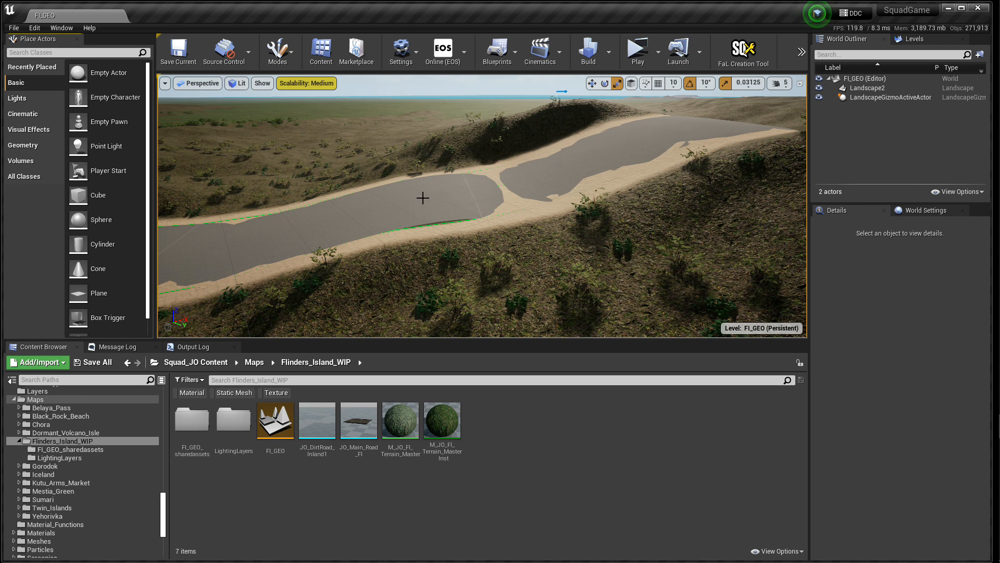
{"action": "right_click_drag", "start_coordinate": [434, 200], "coordinate": [531, 211]}
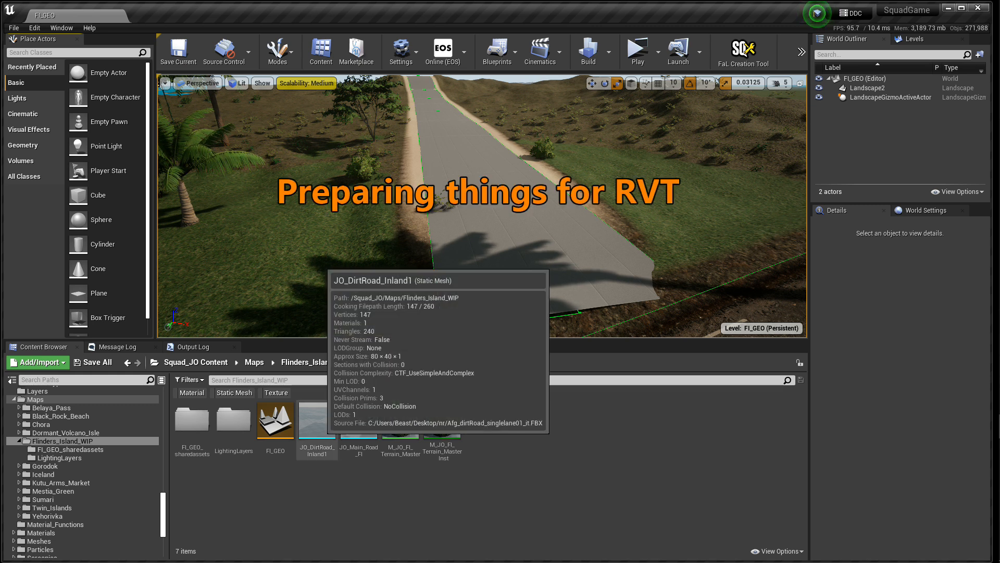
- Open the JO_DirtRoad_Inland1 static mesh, inspect its geometry and material slot up close, and close it
{"action": "double_click", "coordinate": [318, 427]}
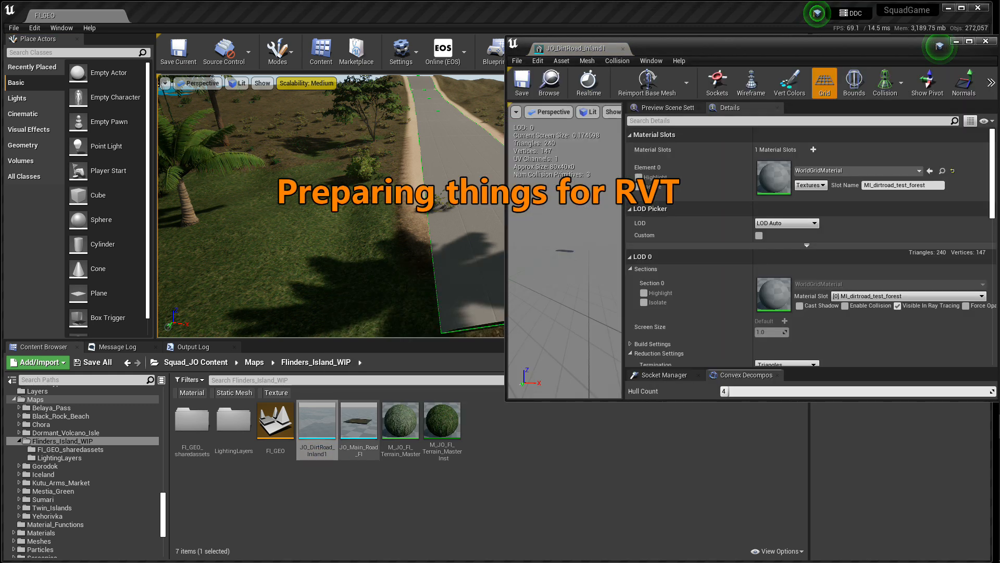
{"action": "scroll", "coordinate": [565, 257], "scroll_direction": "up", "scroll_amount": 3}
{"action": "scroll", "coordinate": [564, 257], "scroll_direction": "up", "scroll_amount": 2}
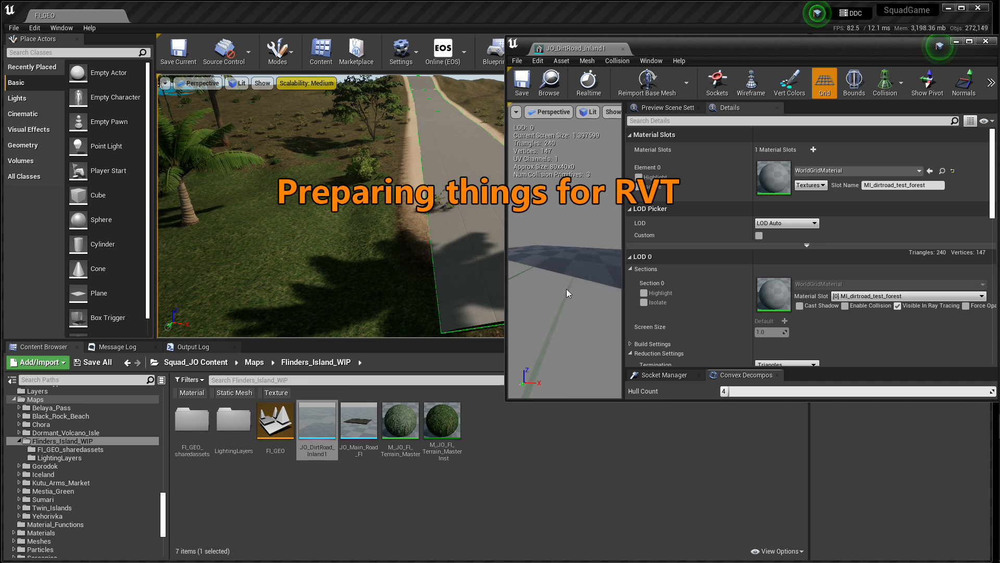
{"action": "scroll", "coordinate": [566, 289], "scroll_direction": "down", "scroll_amount": 3}
{"action": "scroll", "coordinate": [571, 257], "scroll_direction": "up", "scroll_amount": 3}
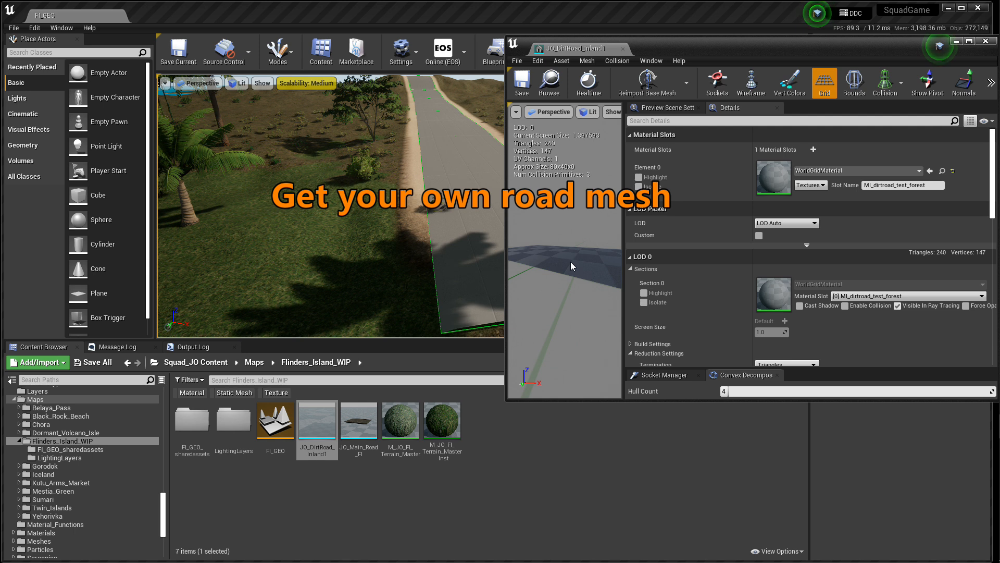
{"action": "scroll", "coordinate": [571, 260], "scroll_direction": "down", "scroll_amount": 3}
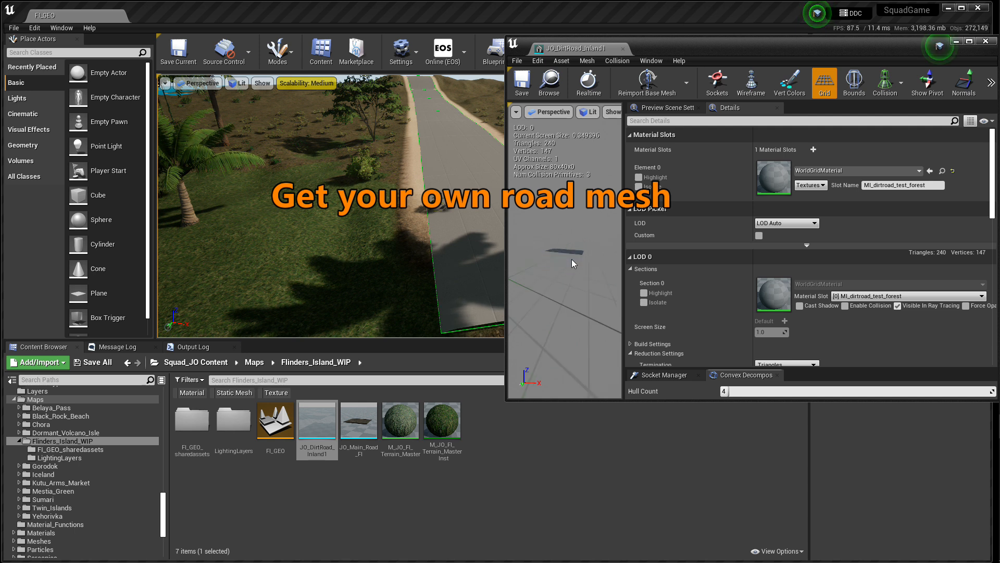
{"action": "left_click", "coordinate": [624, 48]}
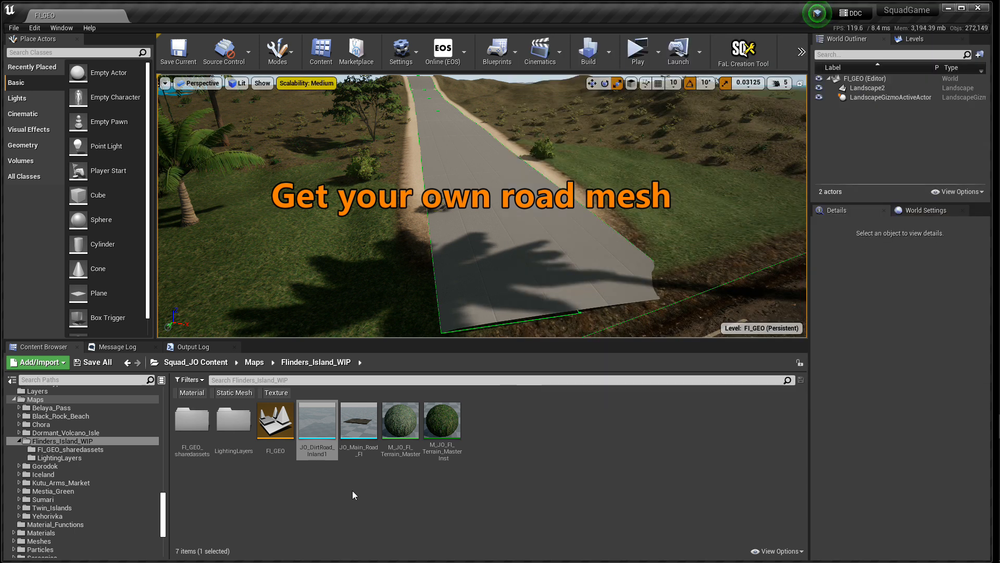
- Open the M_JO_Road_Master material from the Materials folder of Squad_JO Content
{"action": "scroll", "coordinate": [120, 492], "scroll_direction": "down", "scroll_amount": 2}
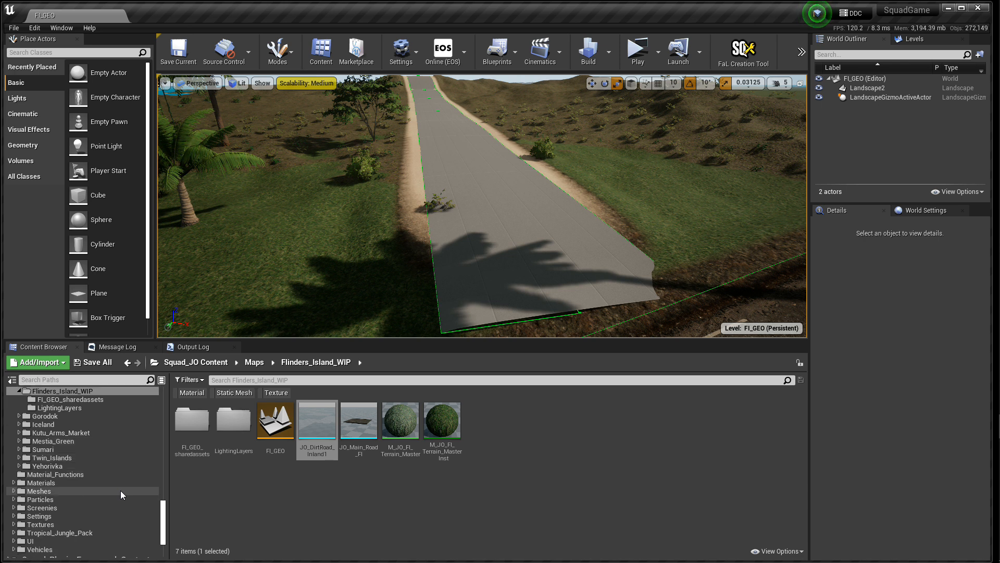
{"action": "scroll", "coordinate": [121, 490], "scroll_direction": "down", "scroll_amount": 2}
{"action": "left_click", "coordinate": [38, 449]}
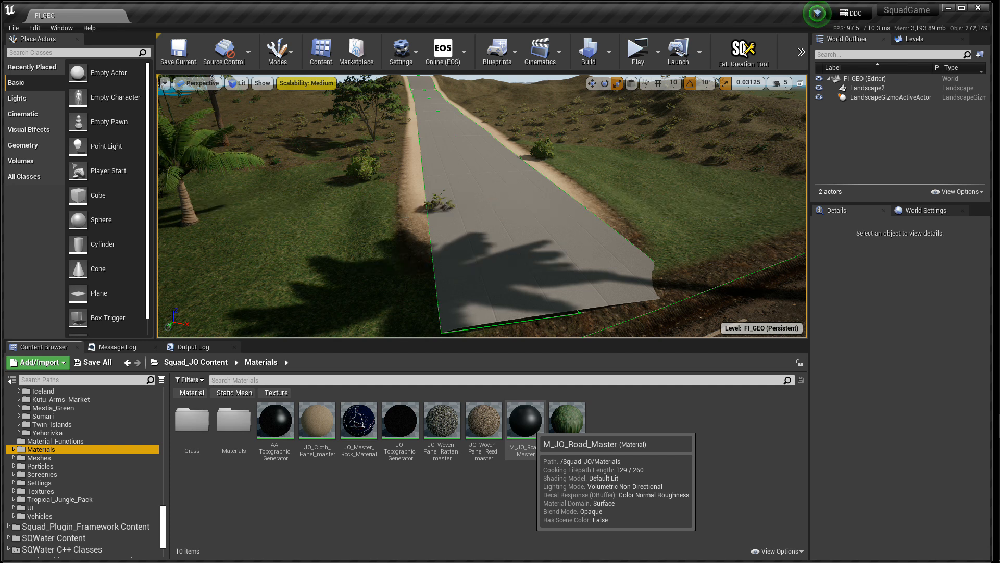
{"action": "double_click", "coordinate": [525, 421]}
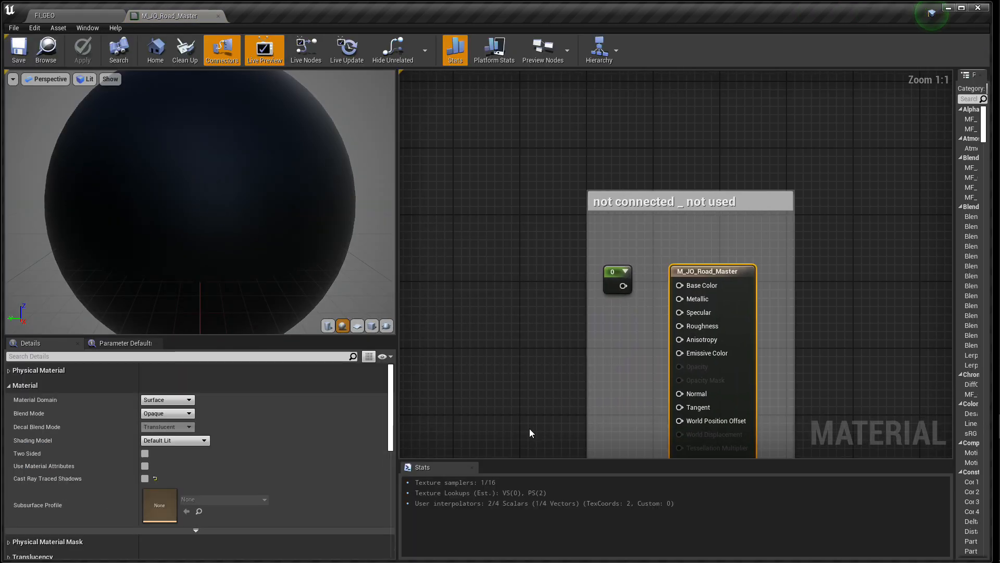
- Enlarge the material graph area and examine the Modified: Vanilla Material group and the added road-normals group
{"action": "scroll", "coordinate": [526, 377], "scroll_direction": "down", "scroll_amount": 4}
{"action": "scroll", "coordinate": [526, 377], "scroll_direction": "down", "scroll_amount": 1}
{"action": "left_click_drag", "start_coordinate": [397, 295], "coordinate": [128, 294]}
{"action": "right_click_drag", "start_coordinate": [253, 334], "coordinate": [708, 245]}
{"action": "scroll", "coordinate": [383, 217], "scroll_direction": "up", "scroll_amount": 3}
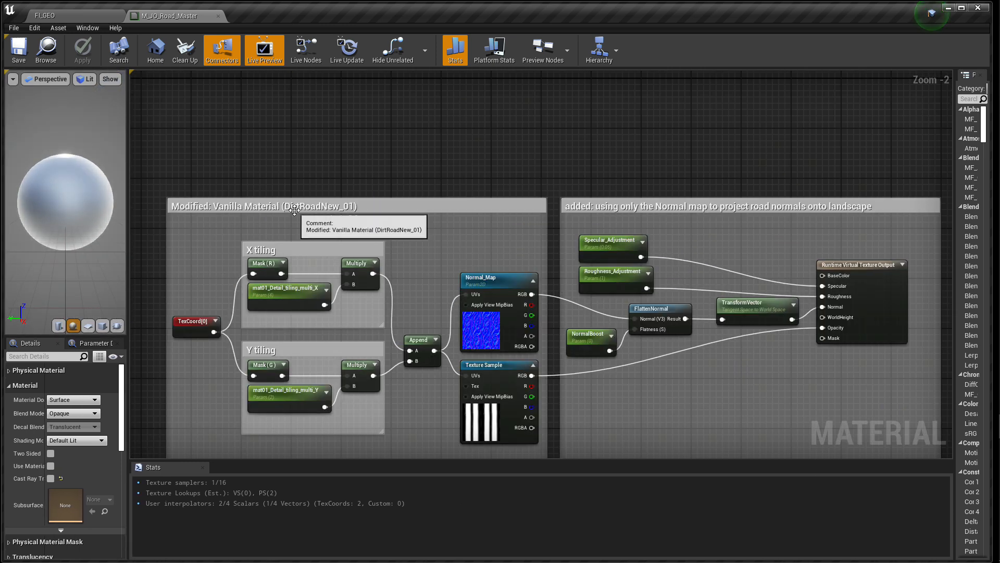
{"action": "right_click_drag", "start_coordinate": [395, 249], "coordinate": [391, 190]}
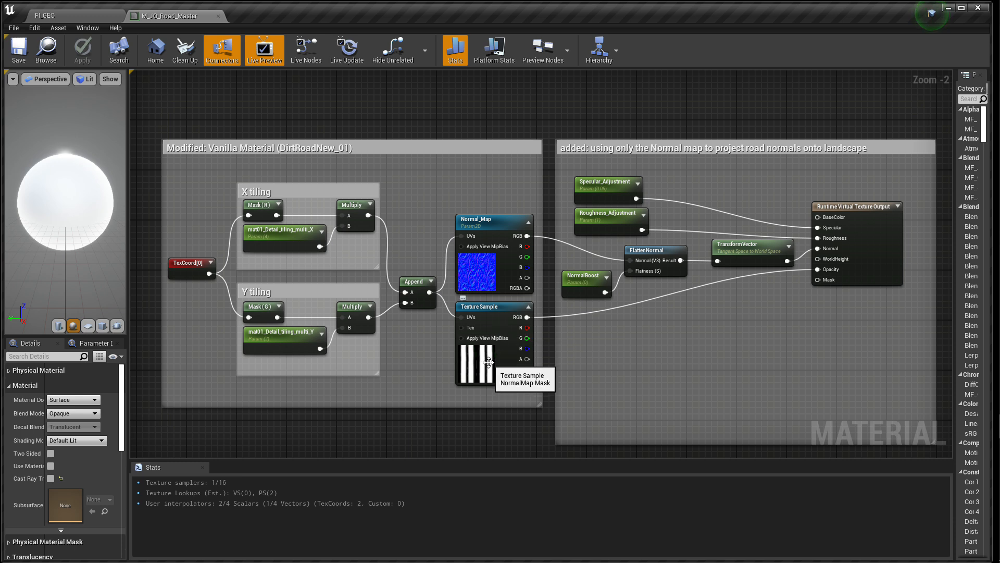
- Inspect the T_dirtroad_Mask texture used by the Texture Sample node, then close it
{"action": "left_click", "coordinate": [489, 362]}
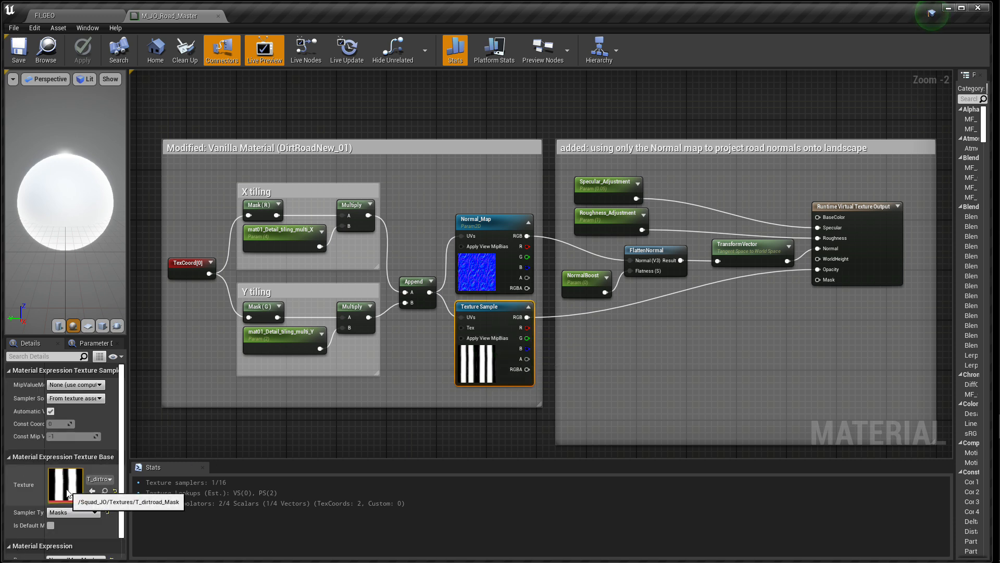
{"action": "double_click", "coordinate": [68, 492]}
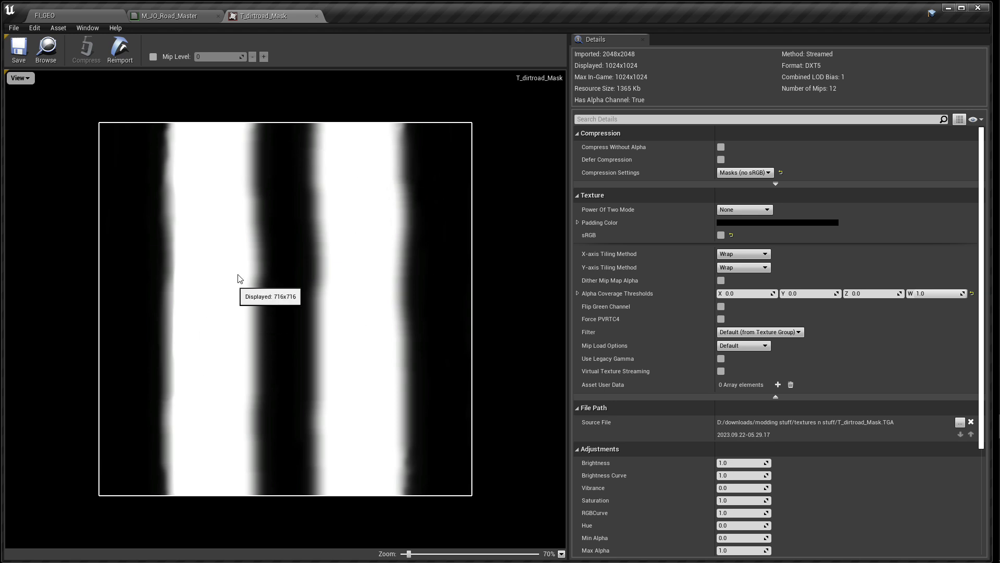
{"action": "left_click", "coordinate": [317, 17]}
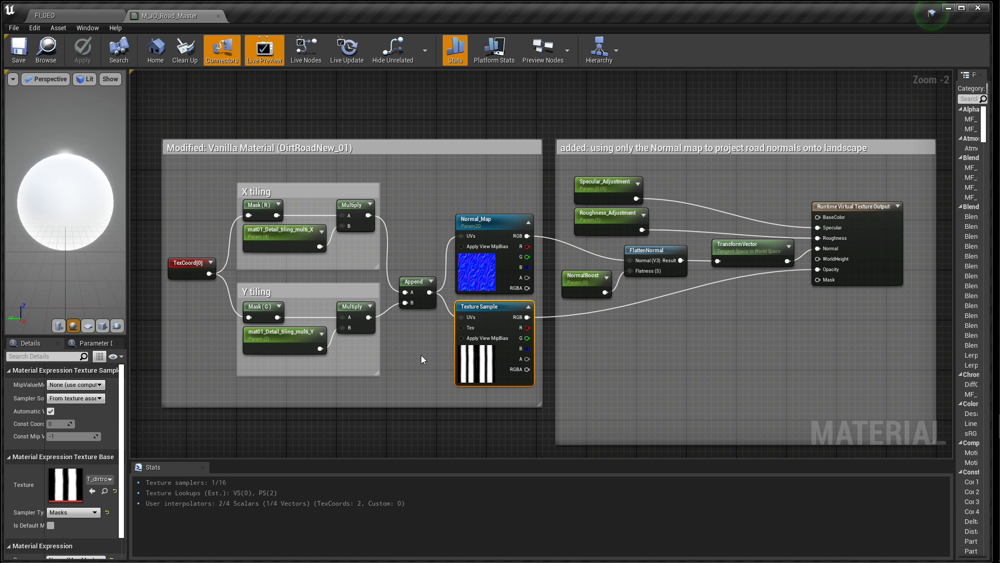
- Examine how the adjustment parameters, flattened normal and mask feed the Runtime Virtual Texture Output node
{"action": "right_click_drag", "start_coordinate": [637, 339], "coordinate": [621, 331]}
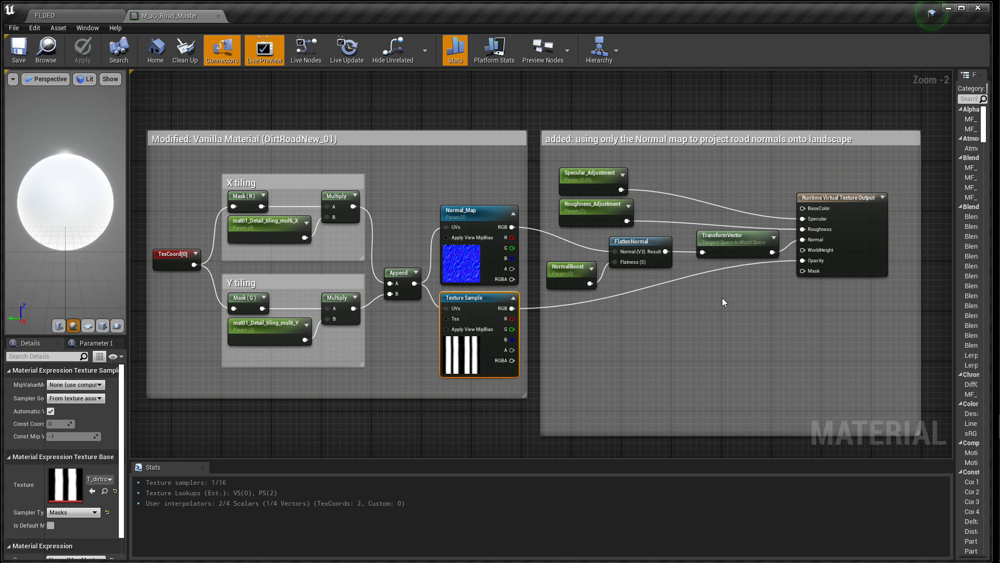
{"action": "scroll", "coordinate": [746, 301], "scroll_direction": "up", "scroll_amount": 1}
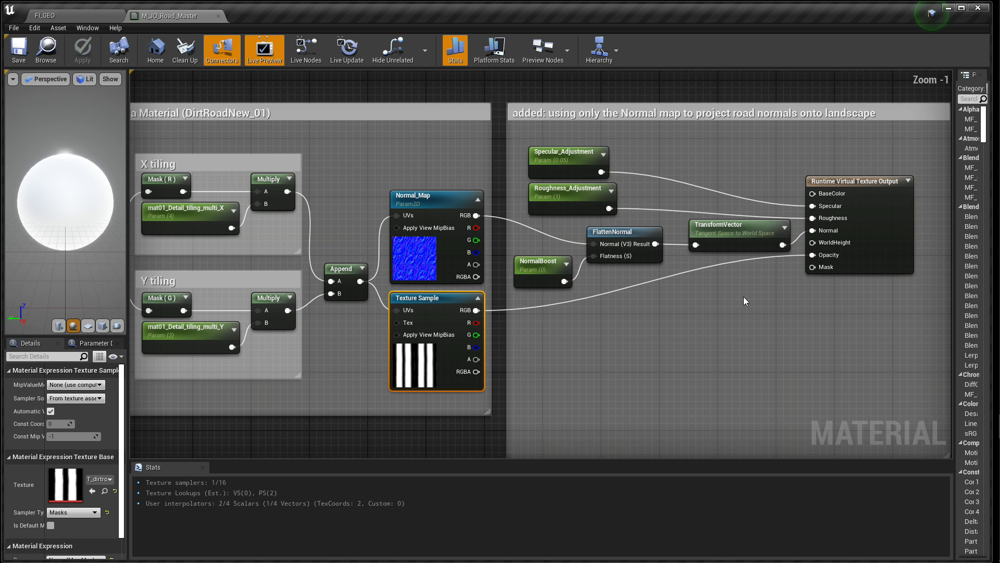
{"action": "right_click_drag", "start_coordinate": [717, 312], "coordinate": [626, 304]}
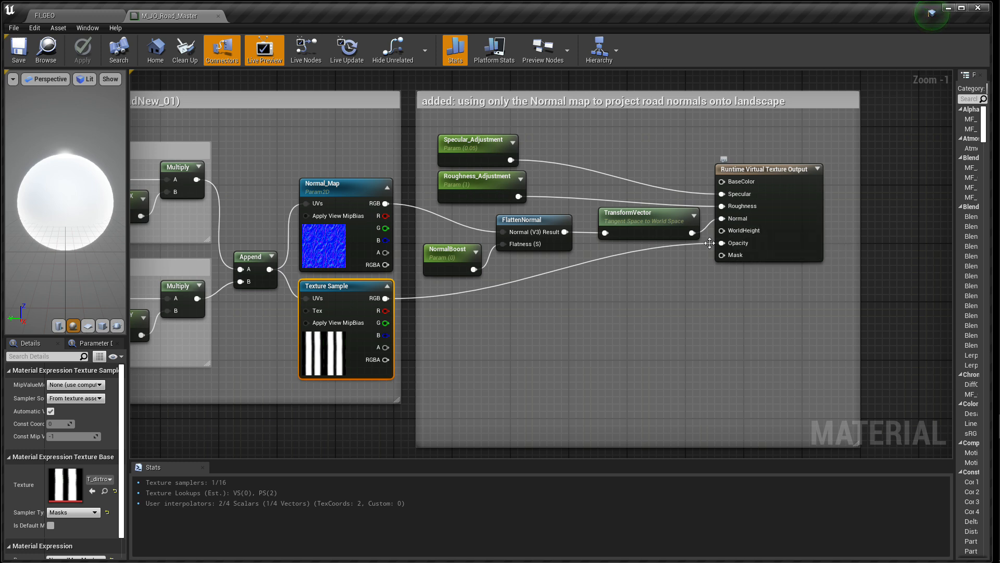
- Return to the FI_GEO level and view the dirt road running over the hills from above
{"action": "left_click", "coordinate": [81, 17]}
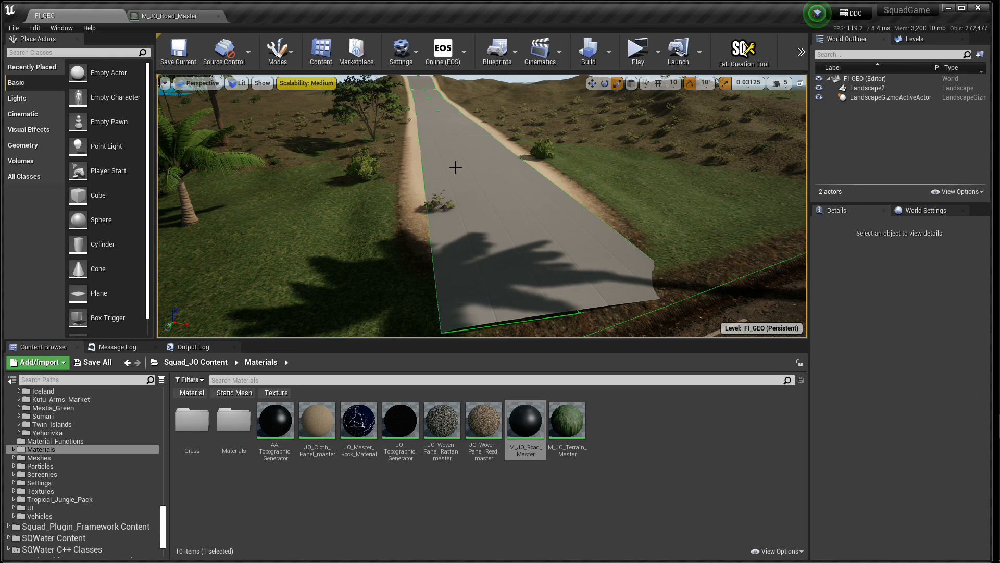
{"action": "key", "text": "w"}
{"action": "right_click_drag", "start_coordinate": [449, 173], "coordinate": [409, 183]}
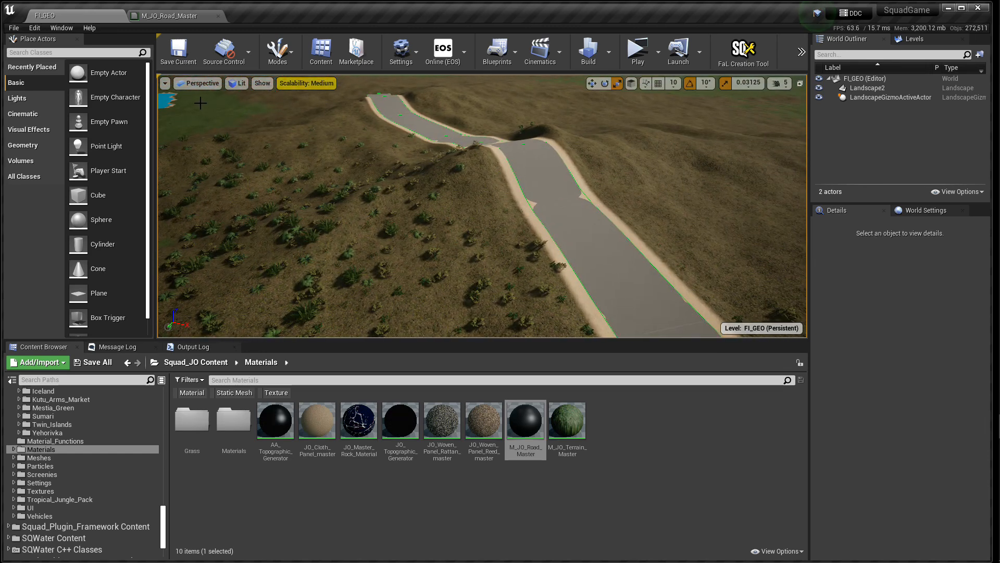
- Switch the level viewport to the World Normal buffer visualization
{"action": "left_click", "coordinate": [237, 85]}
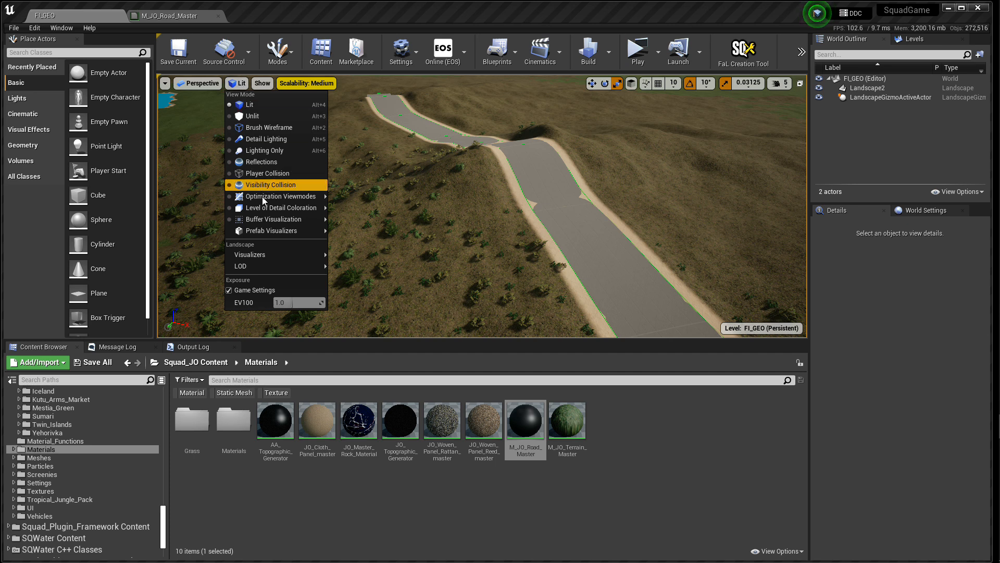
{"action": "mouse_move", "coordinate": [265, 221]}
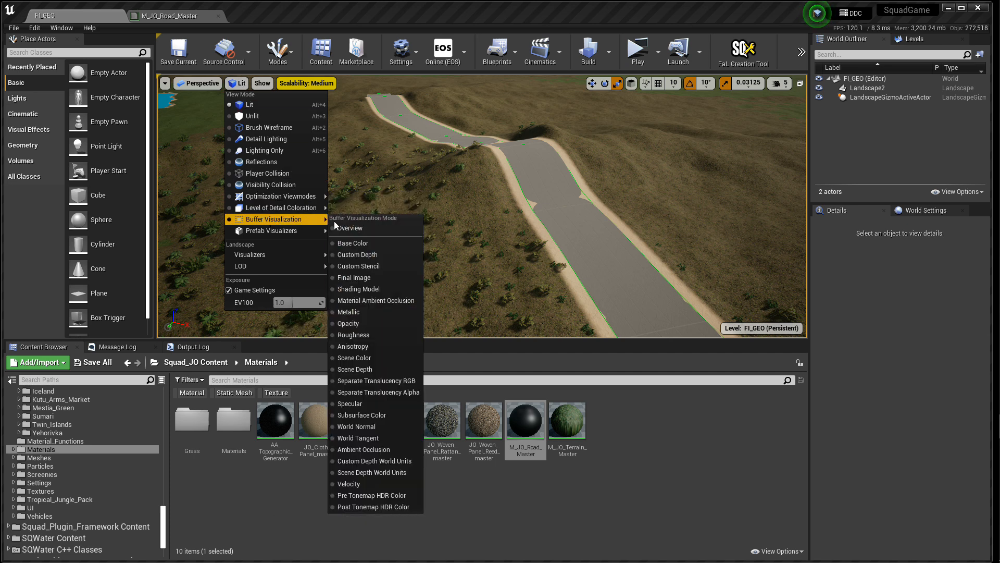
{"action": "left_click", "coordinate": [367, 426]}
- Examine the world normals of the road mesh and surrounding terrain from several places along the dirt road
{"action": "right_click_drag", "start_coordinate": [475, 249], "coordinate": [472, 292]}
{"action": "key", "text": "w"}
{"action": "key", "text": "a"}
{"action": "mouse_move", "coordinate": [449, 250]}
{"action": "right_mouse_down"}
{"action": "mouse_move", "coordinate": [458, 252]}
{"action": "mouse_move", "coordinate": [448, 250]}
{"action": "right_mouse_up"}
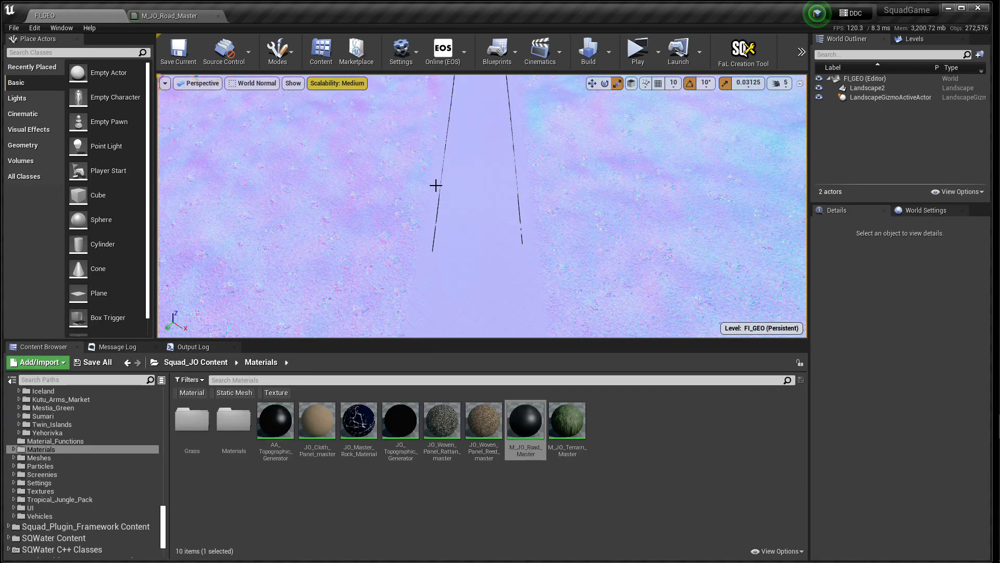
{"action": "right_click_drag", "start_coordinate": [438, 216], "coordinate": [462, 216]}
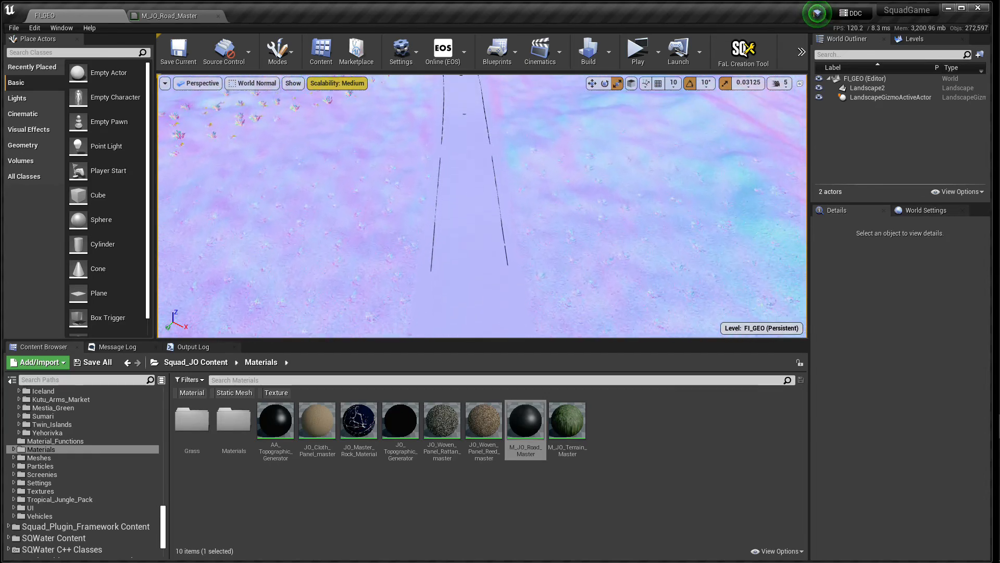
{"action": "right_click_drag", "start_coordinate": [463, 216], "coordinate": [442, 179]}
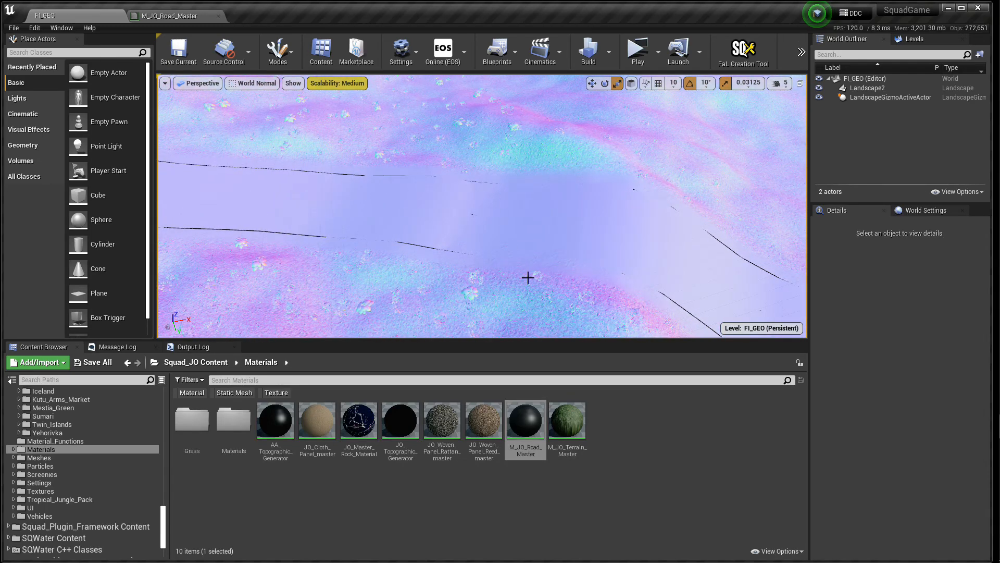
{"action": "right_click_drag", "start_coordinate": [515, 273], "coordinate": [558, 270]}
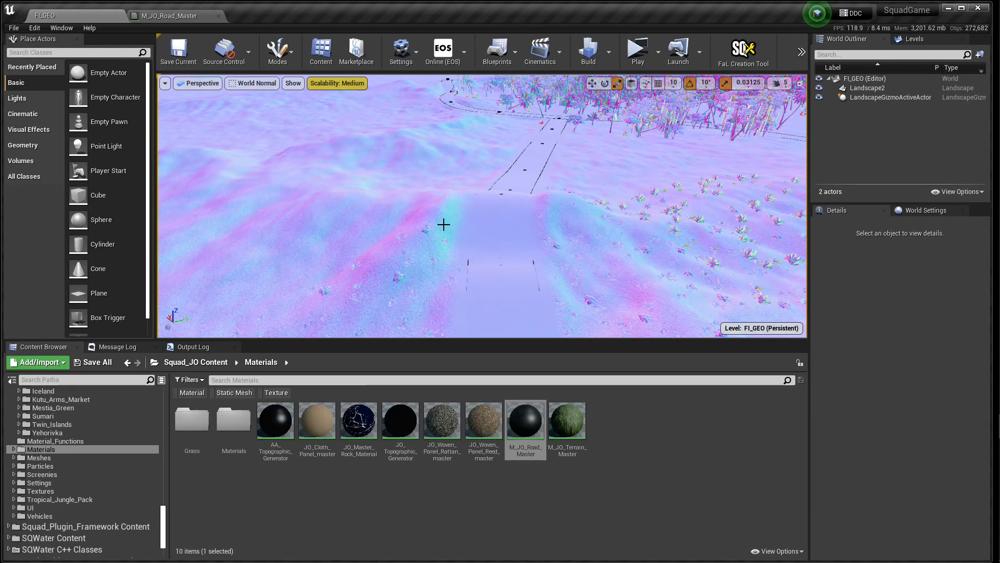
{"action": "right_click_drag", "start_coordinate": [601, 235], "coordinate": [489, 217]}
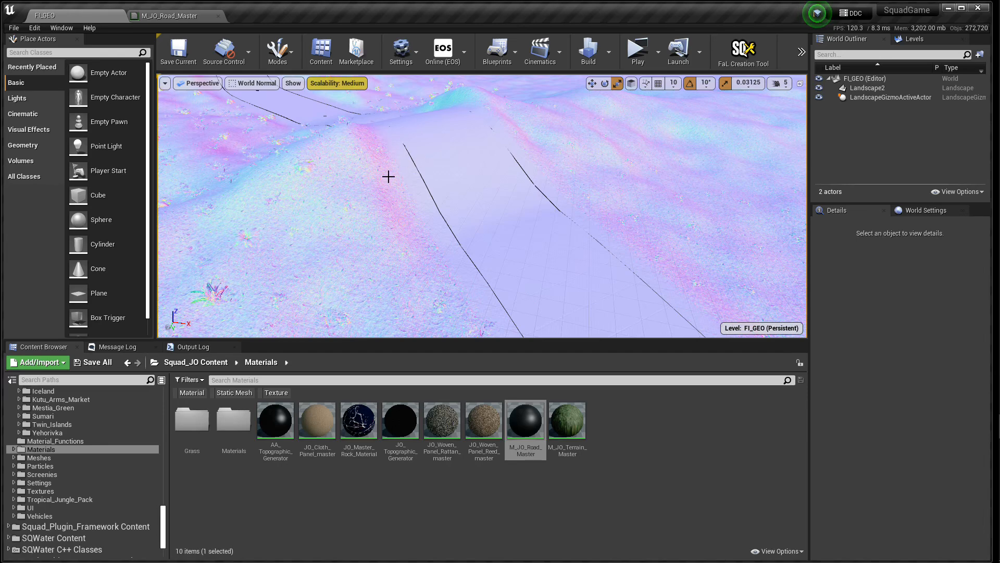
{"action": "right_click_drag", "start_coordinate": [405, 180], "coordinate": [502, 146]}
{"action": "right_click_drag", "start_coordinate": [481, 205], "coordinate": [432, 188]}
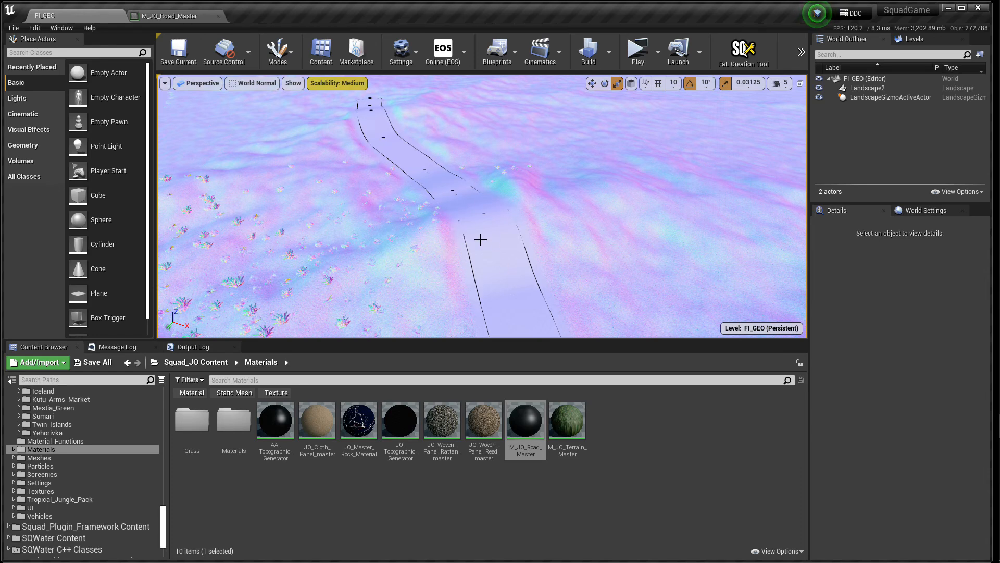
- Return the viewport to Lit shading and view the end of the dirt road up close
{"action": "left_click", "coordinate": [253, 83]}
{"action": "left_click", "coordinate": [260, 101]}
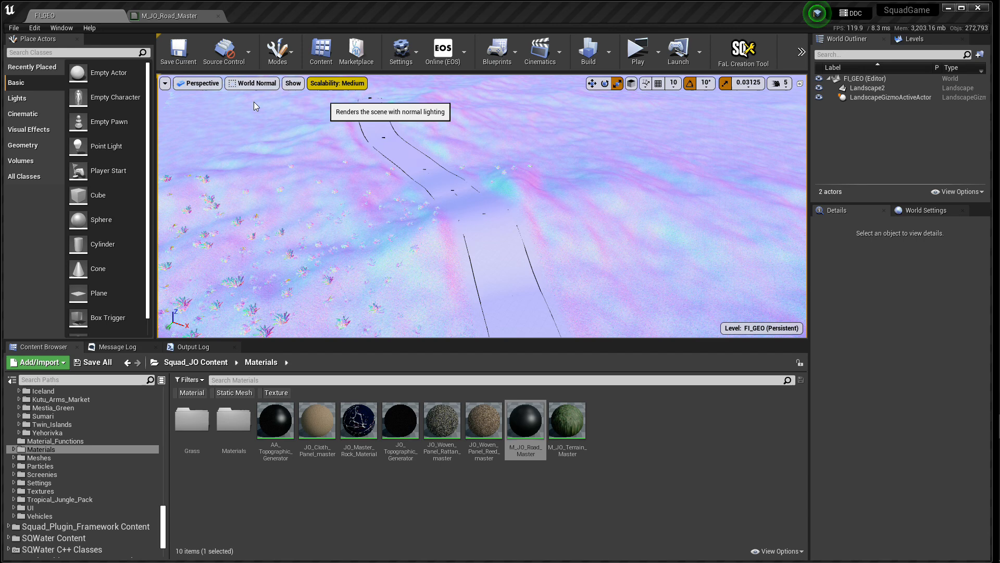
{"action": "right_click_drag", "start_coordinate": [502, 249], "coordinate": [323, 255]}
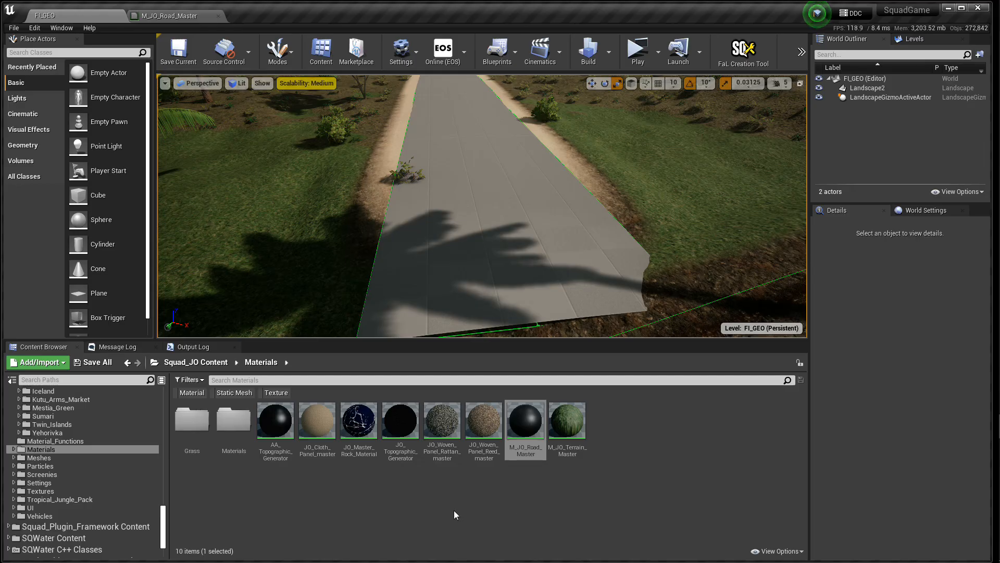
- Reopen M_JO_Road_Master, examine its node groups including the unconnected output group, and close the material
{"action": "double_click", "coordinate": [534, 424]}
{"action": "scroll", "coordinate": [469, 375], "scroll_direction": "down", "scroll_amount": 2}
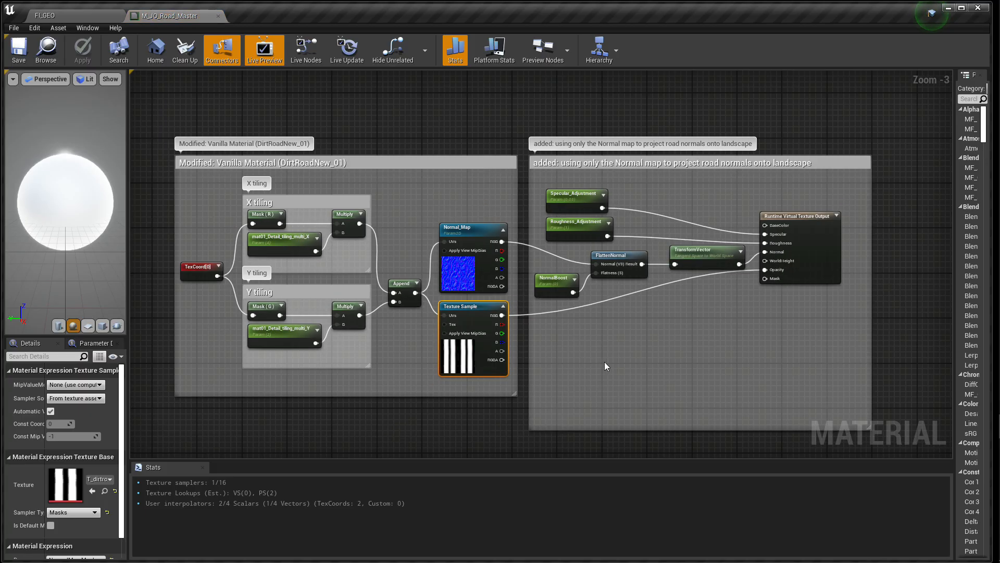
{"action": "right_click_drag", "start_coordinate": [796, 366], "coordinate": [574, 315]}
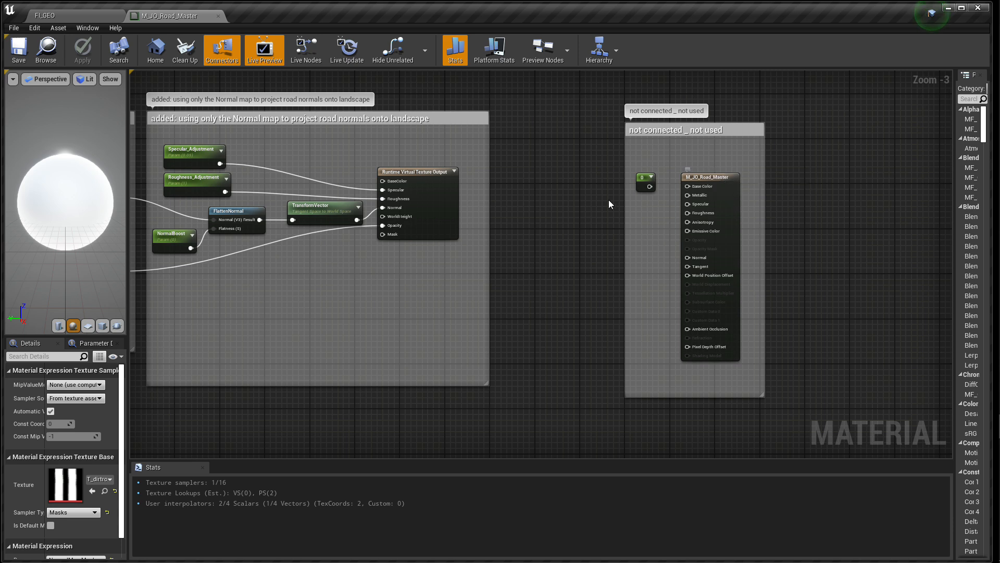
{"action": "right_click_drag", "start_coordinate": [534, 249], "coordinate": [793, 241]}
{"action": "right_click_drag", "start_coordinate": [699, 282], "coordinate": [805, 284]}
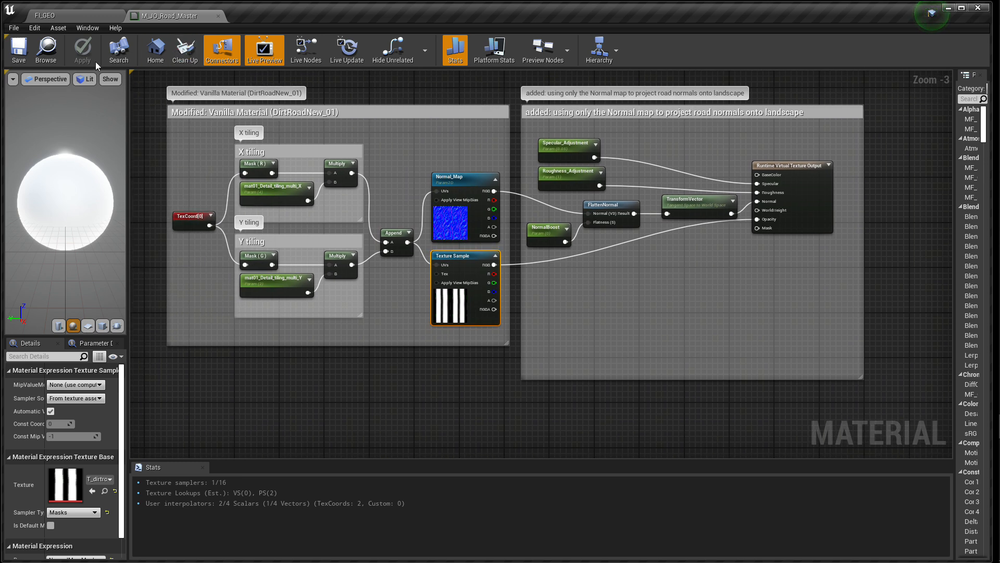
{"action": "left_click", "coordinate": [218, 16]}
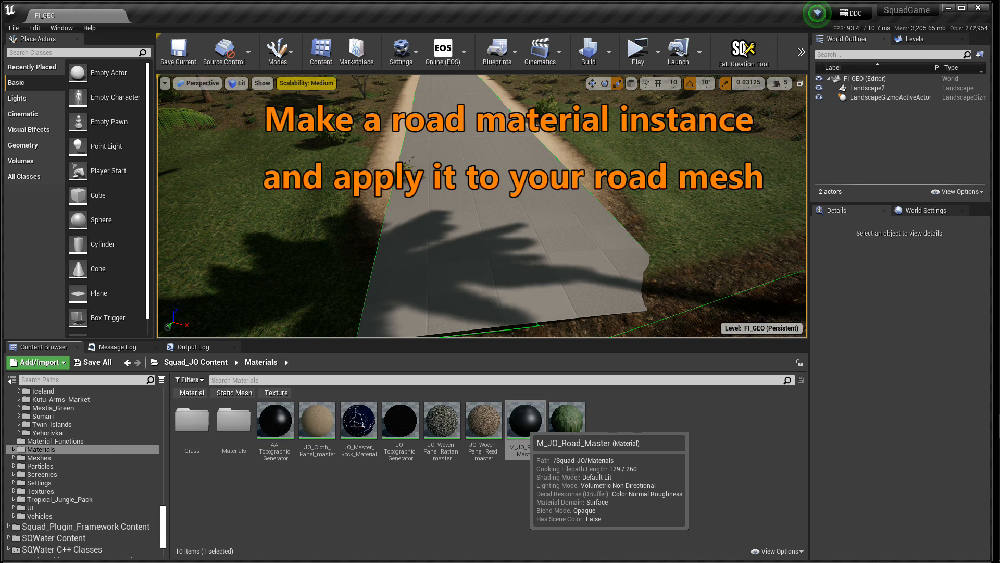
- Create a material instance of M_JO_Road_Master named M_JO_Road_Master_Inst
{"action": "right_click", "coordinate": [525, 423]}
{"action": "left_click", "coordinate": [569, 172]}
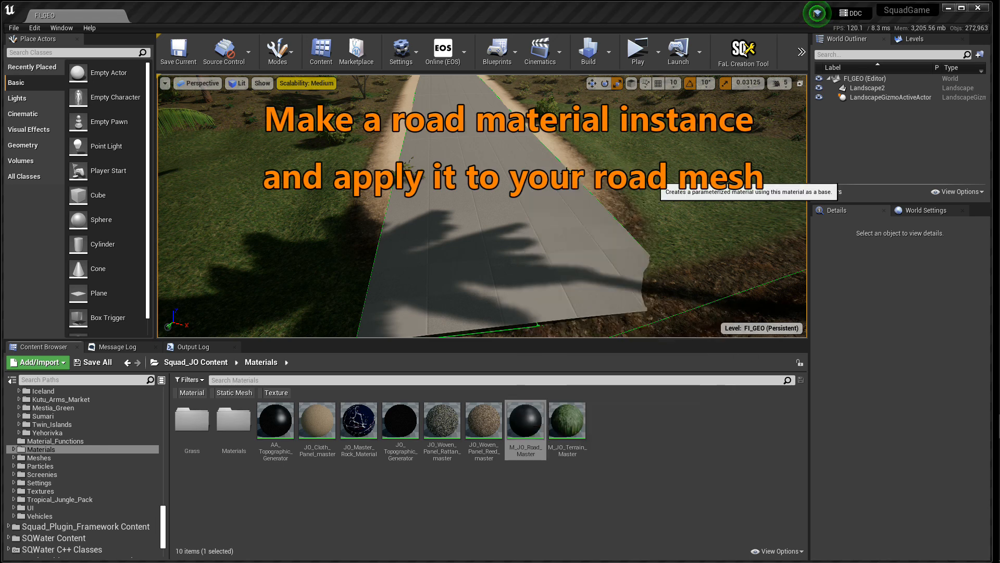
{"action": "key", "text": "Return"}
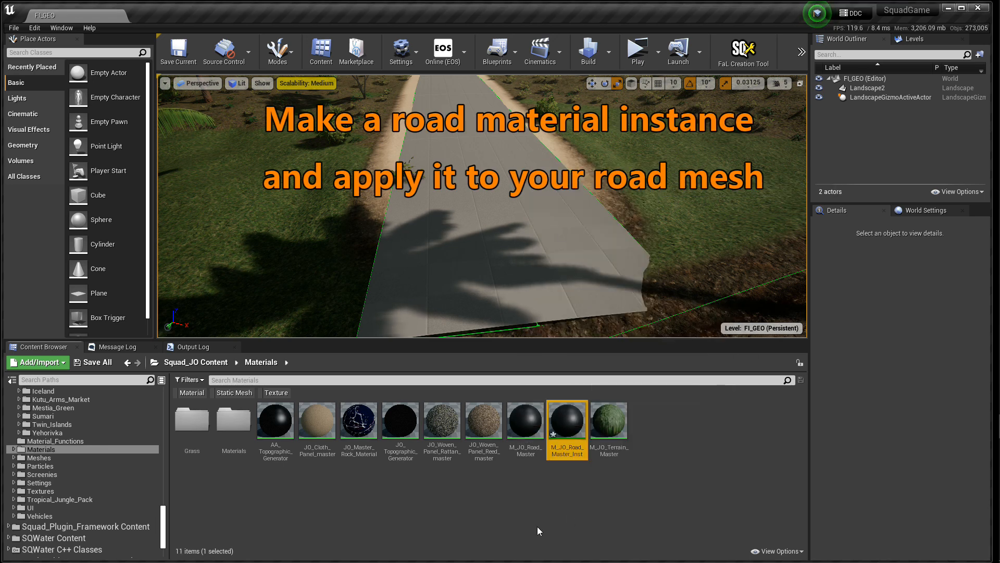
- Move M_JO_Road_Master_Inst into the Flinders_Island_WIP map folder and open that folder
{"action": "left_click_drag", "start_coordinate": [162, 523], "coordinate": [162, 508]}
{"action": "left_click_drag", "start_coordinate": [567, 422], "coordinate": [73, 451]}
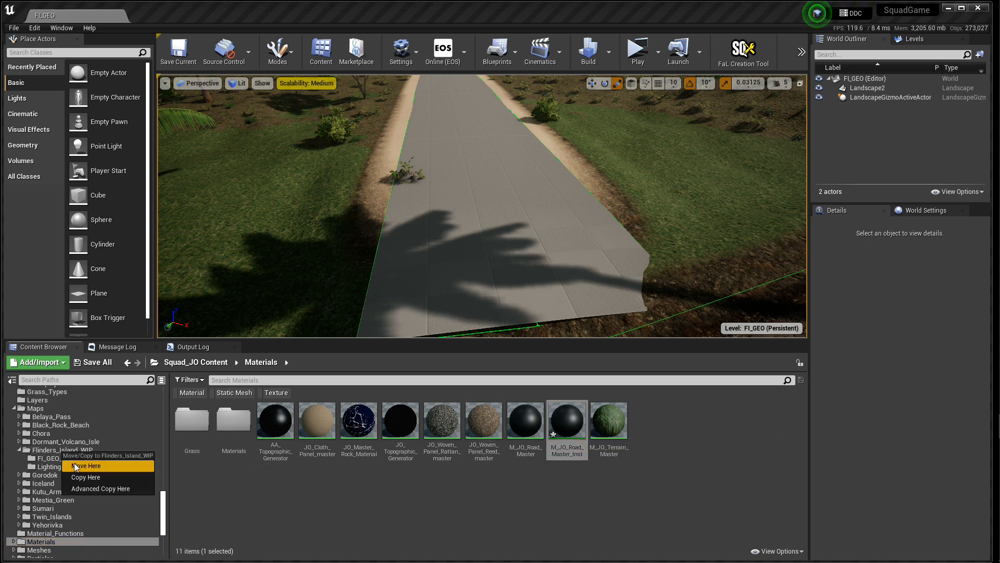
{"action": "left_click", "coordinate": [73, 463]}
{"action": "left_click", "coordinate": [68, 450]}
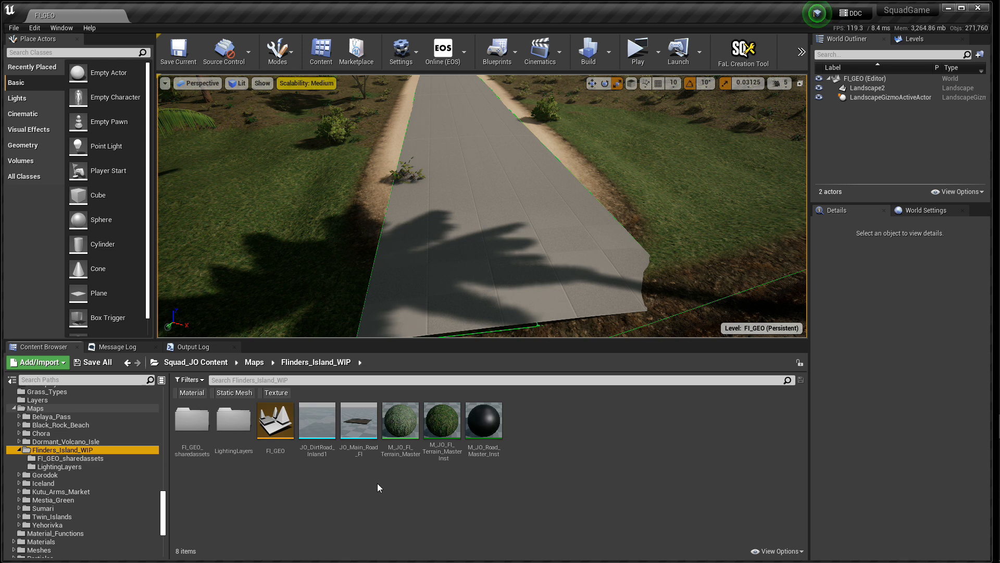
- Assign M_JO_Road_Master_Inst to the material slot of the JO_DirtRoad_Inland1 mesh, close the mesh and view the road
{"action": "double_click", "coordinate": [316, 421]}
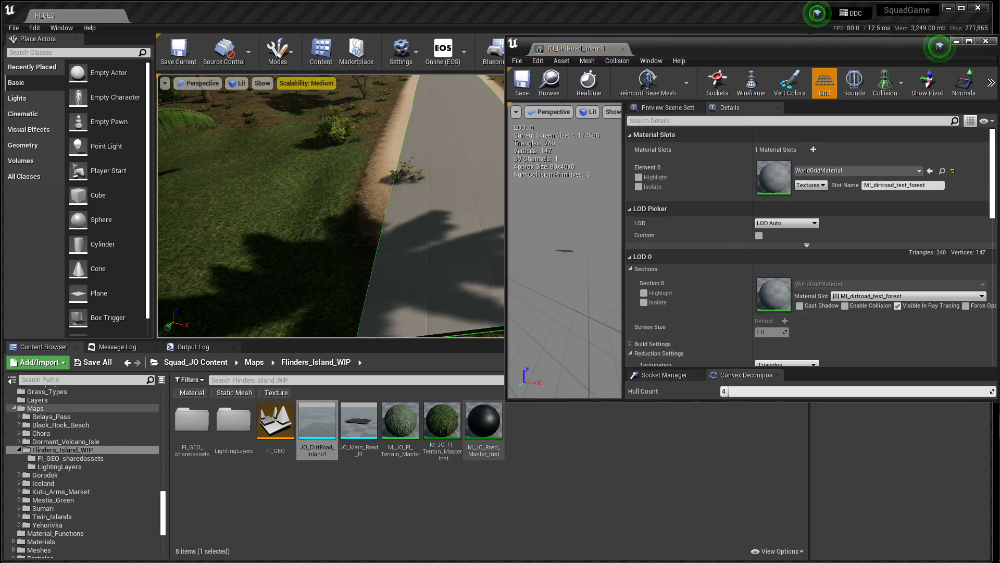
{"action": "left_click_drag", "start_coordinate": [484, 421], "coordinate": [823, 180]}
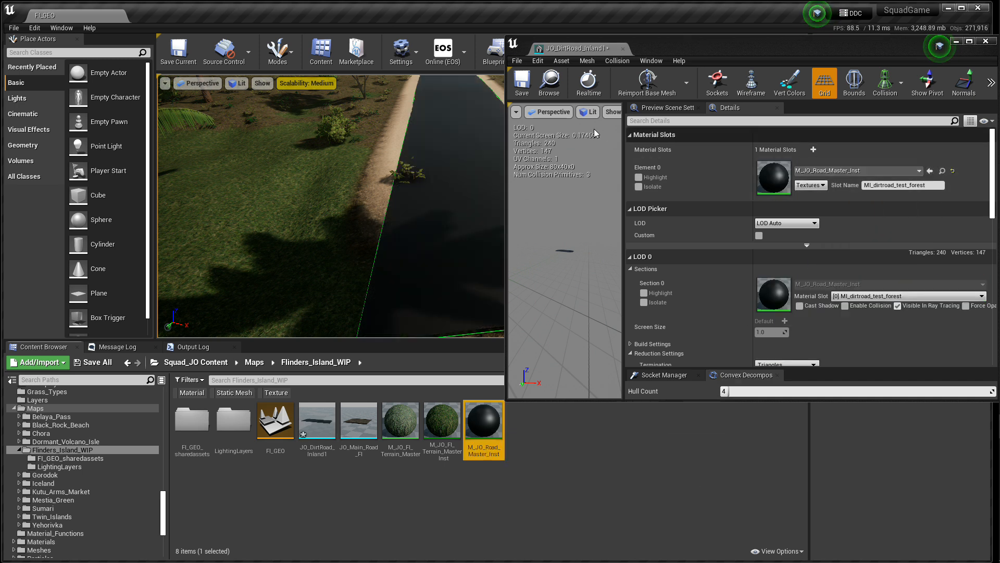
{"action": "left_click", "coordinate": [623, 48]}
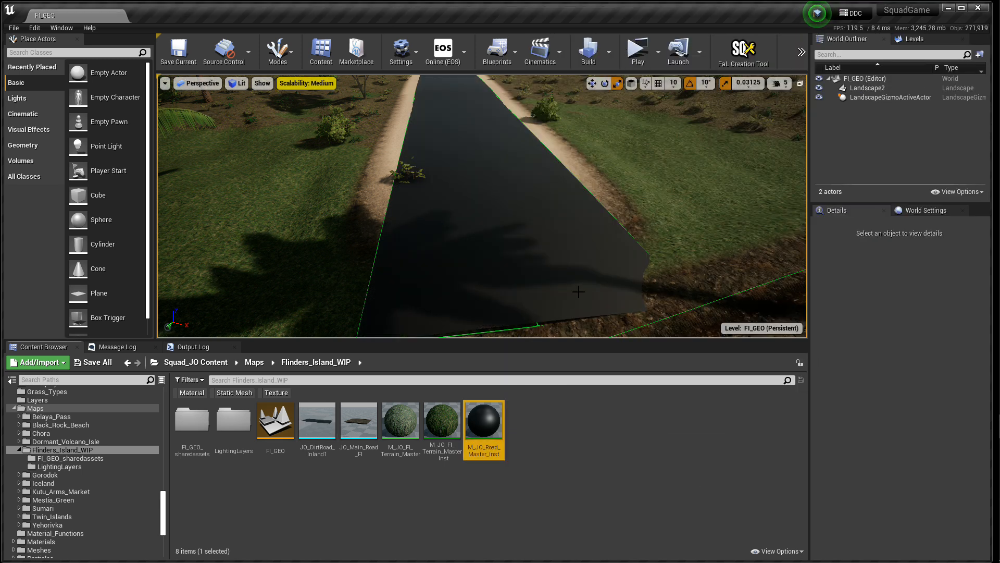
{"action": "right_click_drag", "start_coordinate": [494, 254], "coordinate": [453, 245]}
{"action": "left_click", "coordinate": [516, 508]}
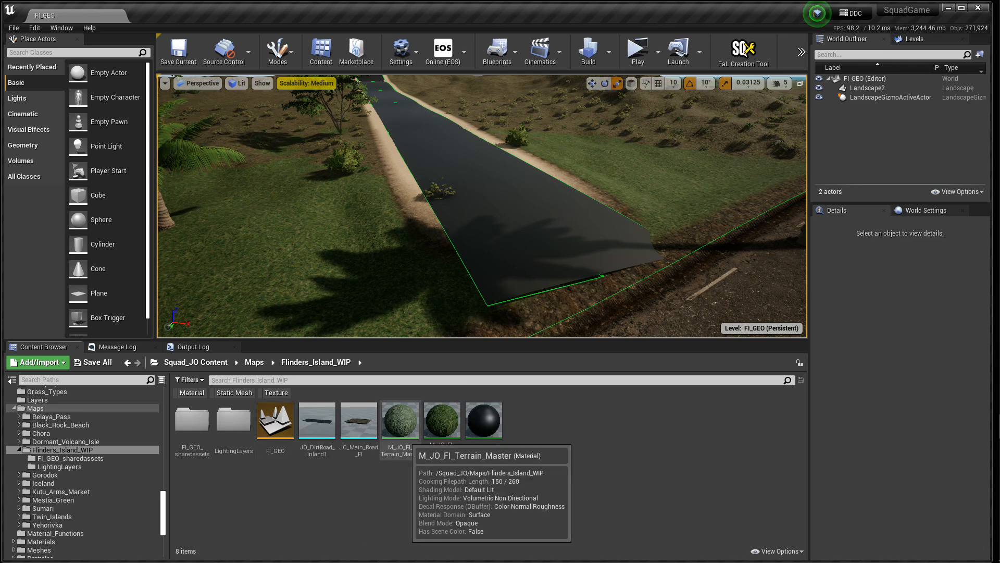
- Open the M_JO_FI_Terrain_Master material and examine the node chain leading to its final output
{"action": "double_click", "coordinate": [407, 430]}
{"action": "scroll", "coordinate": [413, 401], "scroll_direction": "down", "scroll_amount": 6}
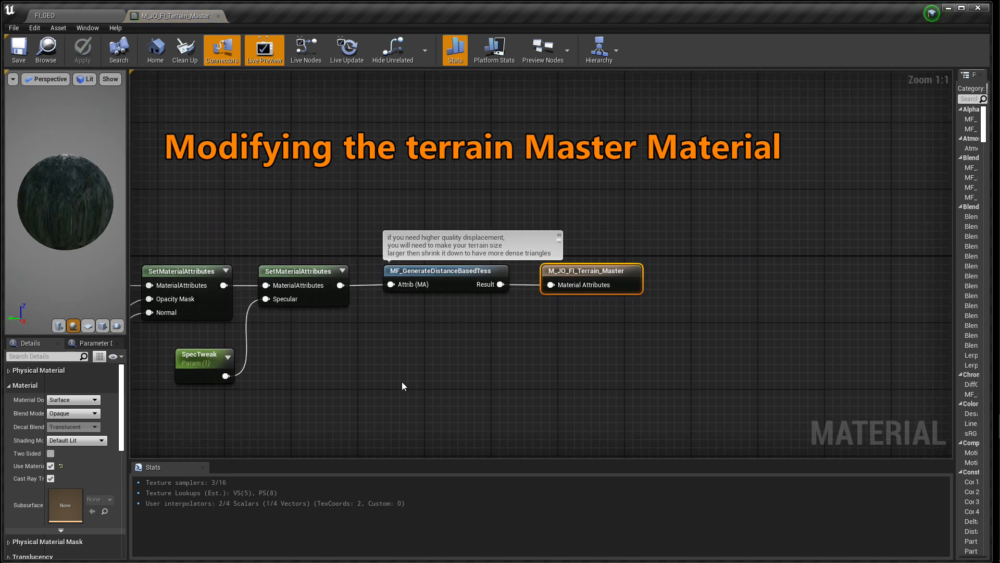
{"action": "right_click_drag", "start_coordinate": [365, 398], "coordinate": [679, 308]}
{"action": "right_click_drag", "start_coordinate": [593, 348], "coordinate": [765, 271]}
{"action": "scroll", "coordinate": [731, 302], "scroll_direction": "down", "scroll_amount": 1}
{"action": "right_click_drag", "start_coordinate": [731, 303], "coordinate": [530, 346]}
{"action": "scroll", "coordinate": [667, 304], "scroll_direction": "up", "scroll_amount": 1}
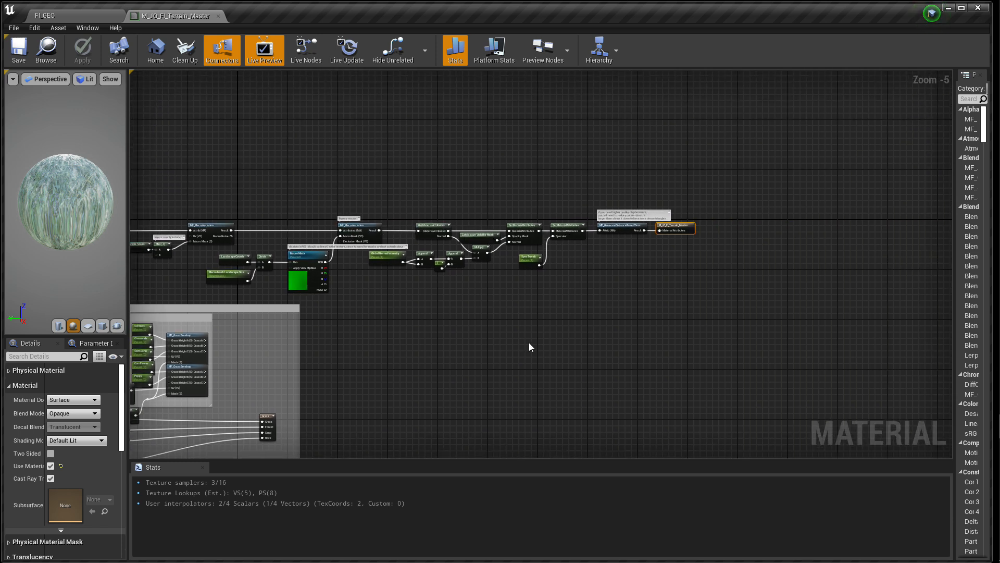
{"action": "right_click_drag", "start_coordinate": [598, 323], "coordinate": [591, 277]}
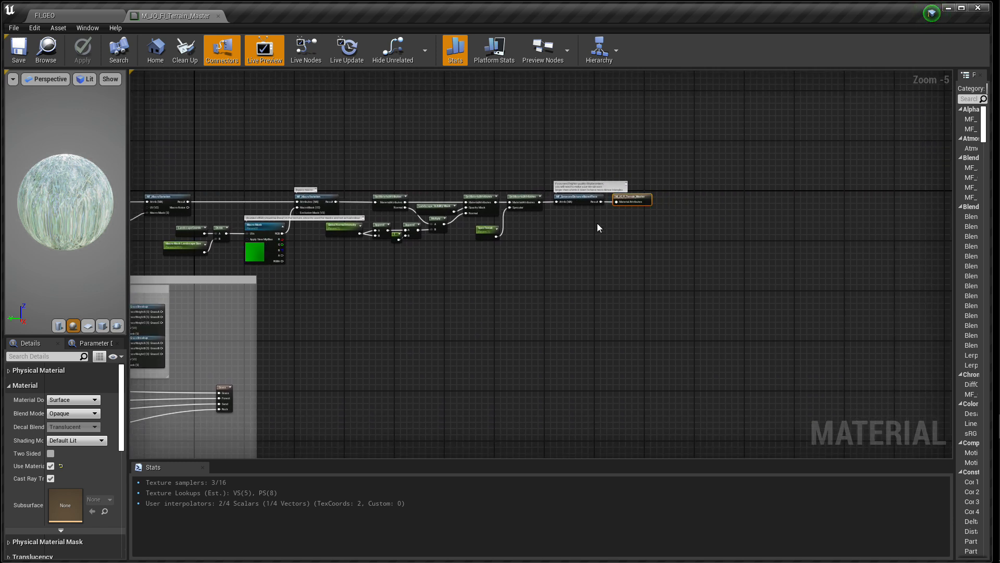
- Open the M_JO_Terrain_Master_BRB material from the Black_Rock_Beach map folder as a reference
{"action": "left_click", "coordinate": [99, 17]}
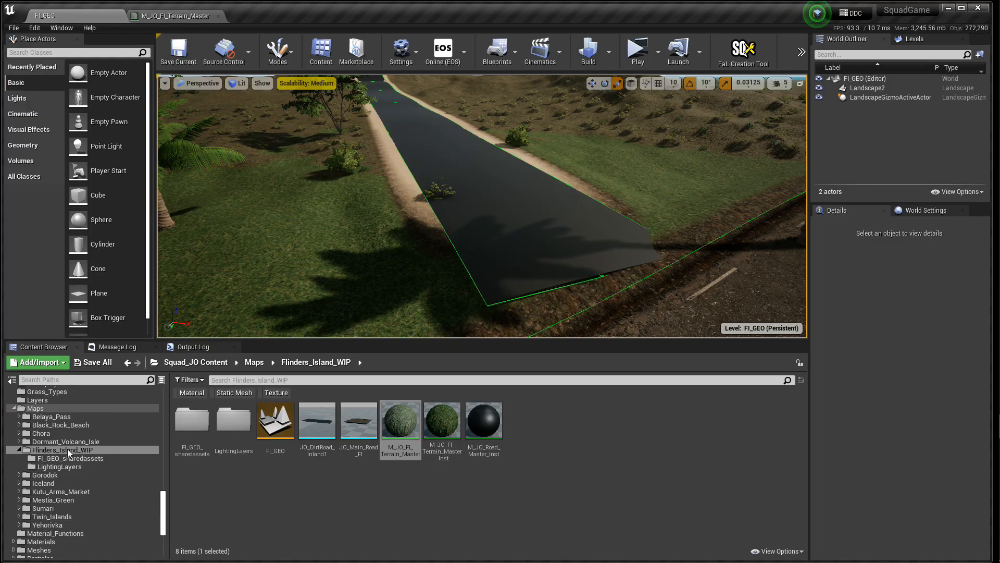
{"action": "left_click", "coordinate": [62, 426]}
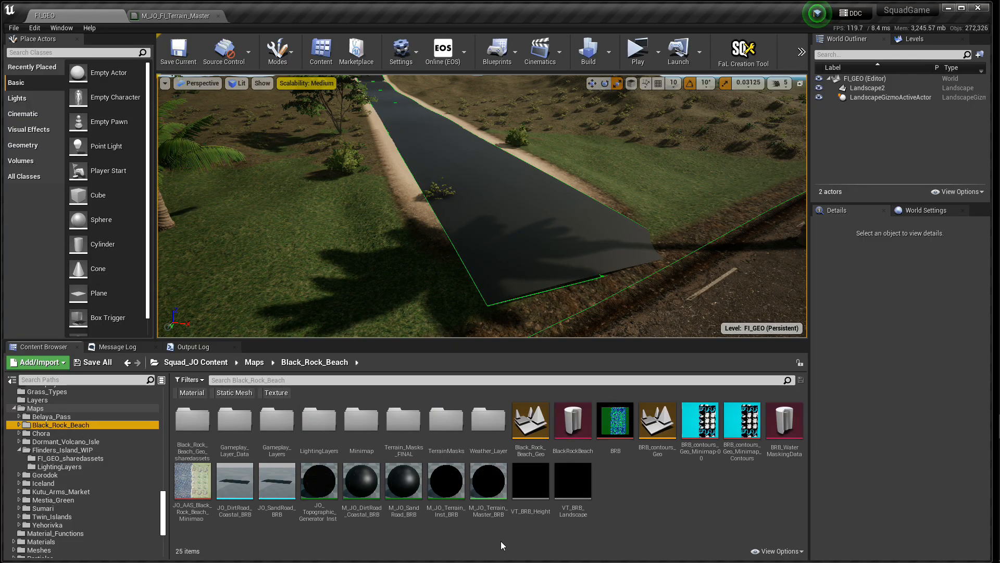
{"action": "double_click", "coordinate": [488, 480]}
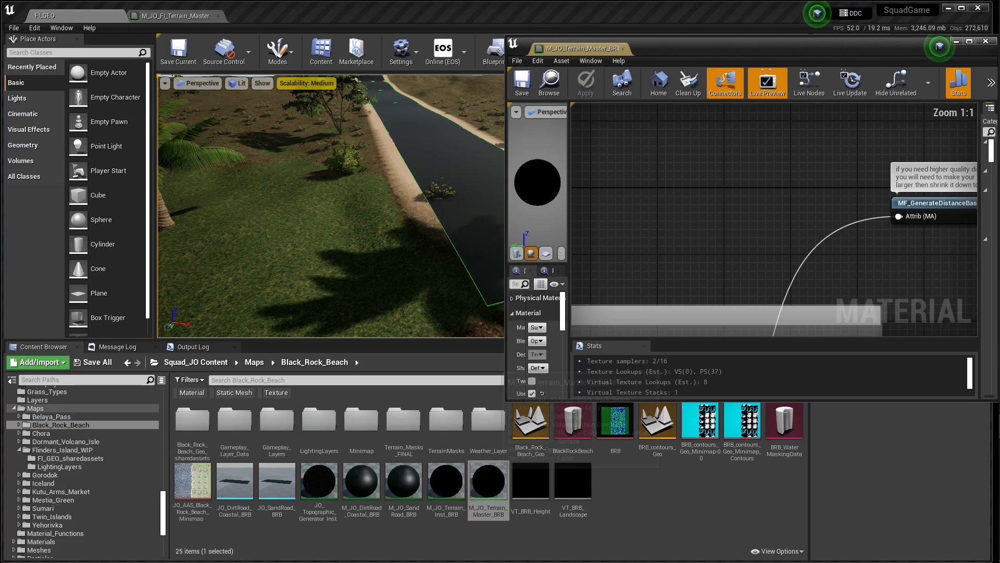
- Arrange the M_JO_Terrain_Master_BRB and M_JO_FI_Terrain_Master editors side by side in enlarged floating windows
{"action": "left_click_drag", "start_coordinate": [506, 401], "coordinate": [474, 542]}
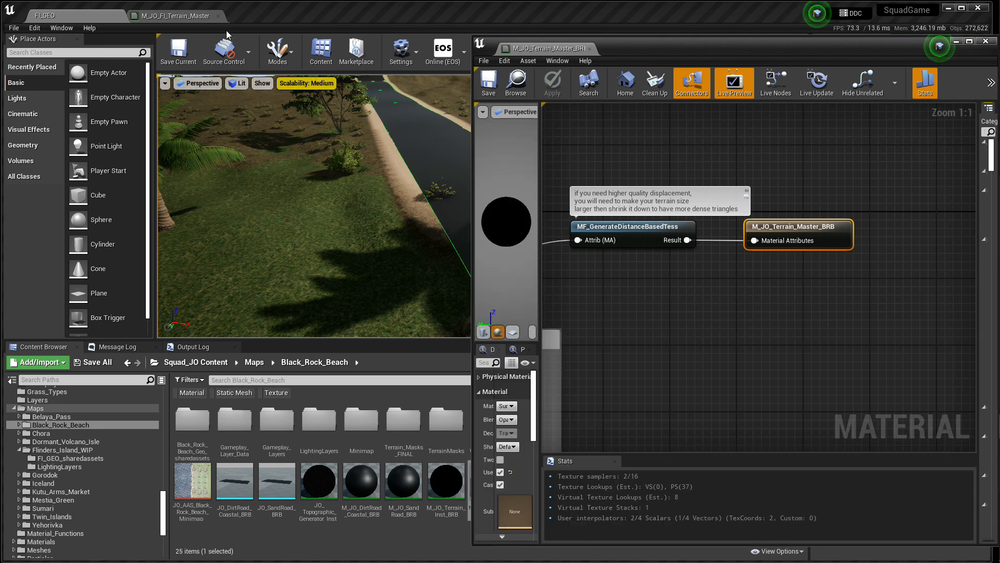
{"action": "left_click_drag", "start_coordinate": [177, 16], "coordinate": [80, 49]}
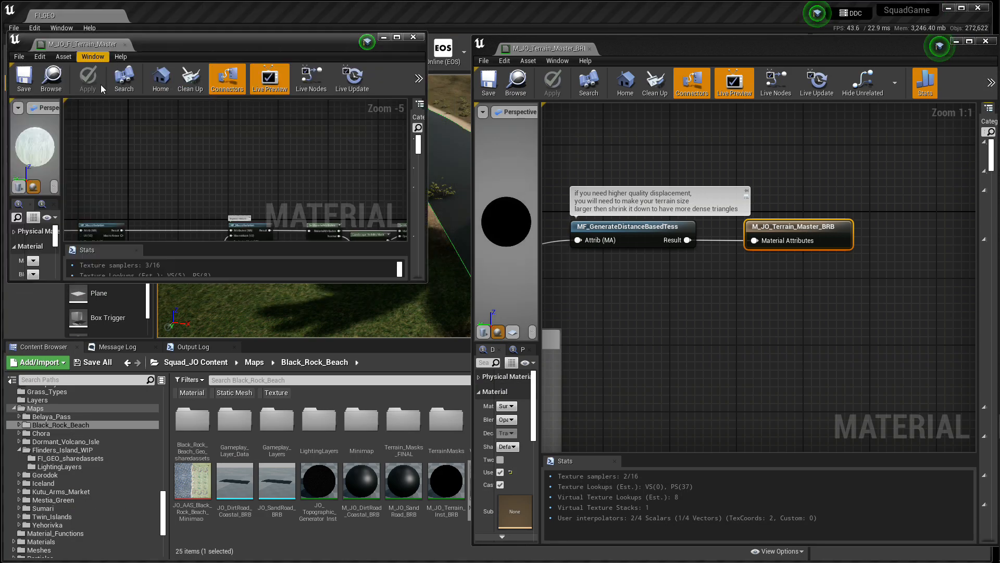
{"action": "left_click_drag", "start_coordinate": [427, 282], "coordinate": [469, 543]}
- Compare the end of both terrain graphs, examining the VirtualTexture: Write groups before MF_GenerateDistanceBasedTess in the BRB material
{"action": "right_click_drag", "start_coordinate": [391, 346], "coordinate": [182, 290]}
{"action": "scroll", "coordinate": [680, 333], "scroll_direction": "down", "scroll_amount": 7}
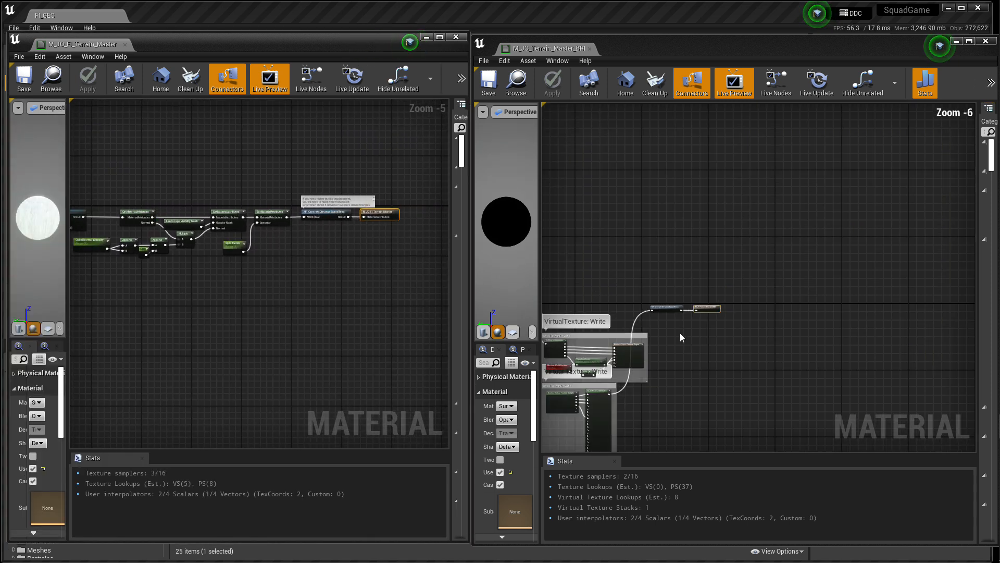
{"action": "right_click_drag", "start_coordinate": [597, 292], "coordinate": [568, 299]}
{"action": "right_click_drag", "start_coordinate": [660, 295], "coordinate": [679, 290]}
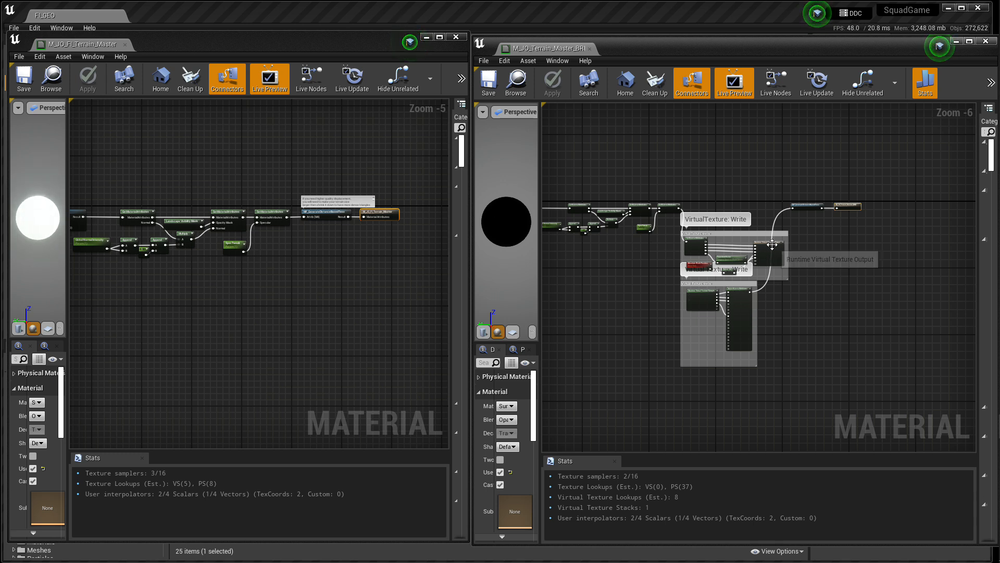
{"action": "scroll", "coordinate": [758, 217], "scroll_direction": "up", "scroll_amount": 4}
{"action": "scroll", "coordinate": [755, 214], "scroll_direction": "up", "scroll_amount": 1}
{"action": "right_click_drag", "start_coordinate": [802, 223], "coordinate": [609, 268]}
{"action": "scroll", "coordinate": [325, 245], "scroll_direction": "up", "scroll_amount": 2}
{"action": "right_click_drag", "start_coordinate": [336, 240], "coordinate": [264, 267]}
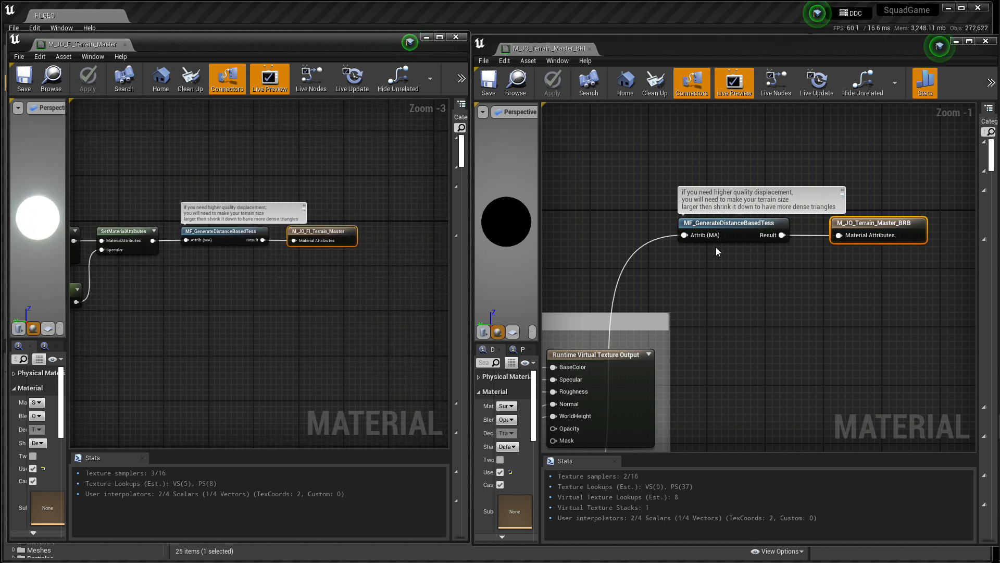
- In M_JO_FI_Terrain_Master, break the link into MF_GenerateDistanceBasedTess and move it with the output node farther right of the chain
{"action": "right_click_drag", "start_coordinate": [337, 299], "coordinate": [453, 282]}
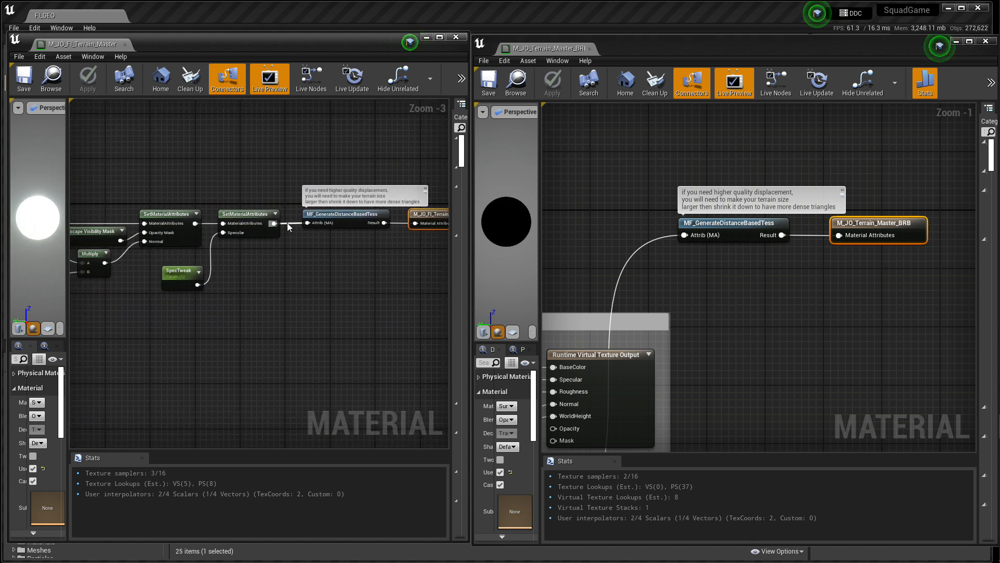
{"action": "right_click", "coordinate": [286, 223]}
{"action": "left_click", "coordinate": [253, 299]}
{"action": "scroll", "coordinate": [303, 292], "scroll_direction": "down", "scroll_amount": 4}
{"action": "right_click_drag", "start_coordinate": [302, 293], "coordinate": [274, 295]}
{"action": "left_click_drag", "start_coordinate": [244, 245], "coordinate": [399, 244]}
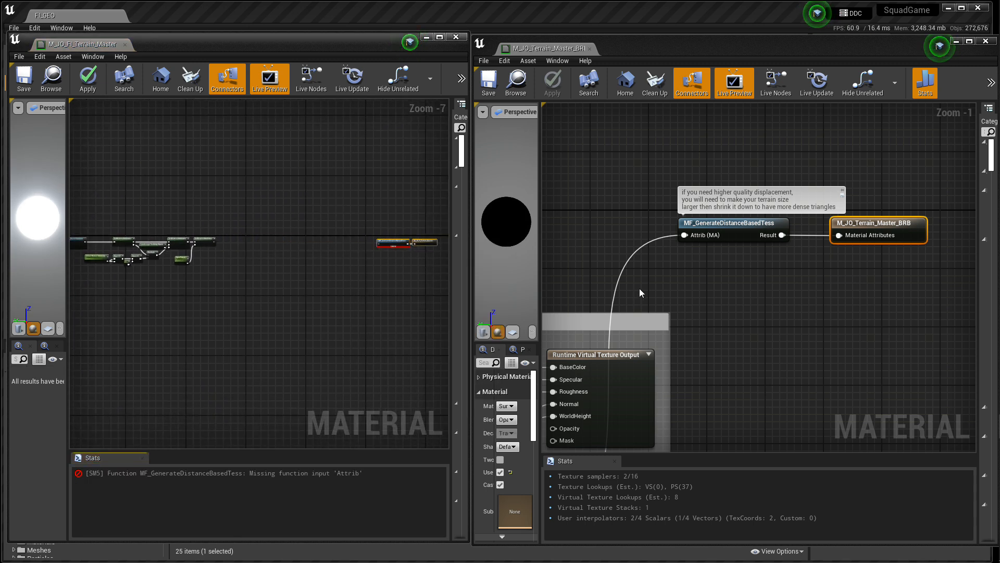
- Examine the Virtual Texture: Write groups in the M_JO_Terrain_Master_BRB graph and their wiring toward MF_GenerateDistanceBasedTess
{"action": "left_click", "coordinate": [640, 289]}
{"action": "right_click_drag", "start_coordinate": [707, 387], "coordinate": [957, 218]}
{"action": "right_click_drag", "start_coordinate": [754, 274], "coordinate": [776, 245]}
{"action": "scroll", "coordinate": [776, 245], "scroll_direction": "down", "scroll_amount": 1}
{"action": "mouse_move", "coordinate": [702, 264]}
{"action": "right_mouse_down"}
{"action": "mouse_move", "coordinate": [688, 224]}
{"action": "mouse_move", "coordinate": [689, 277]}
{"action": "right_mouse_up"}
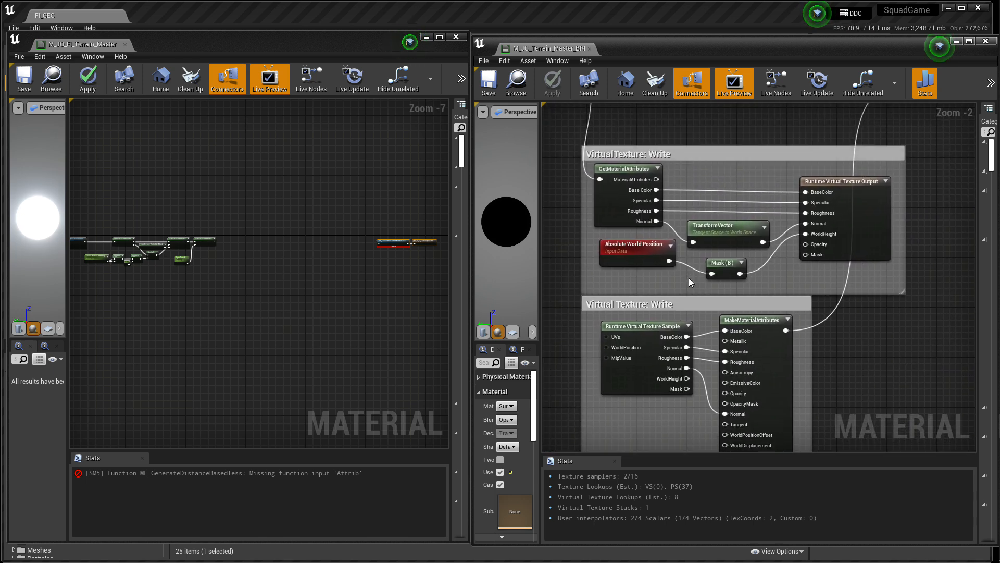
{"action": "right_click_drag", "start_coordinate": [680, 226], "coordinate": [698, 269]}
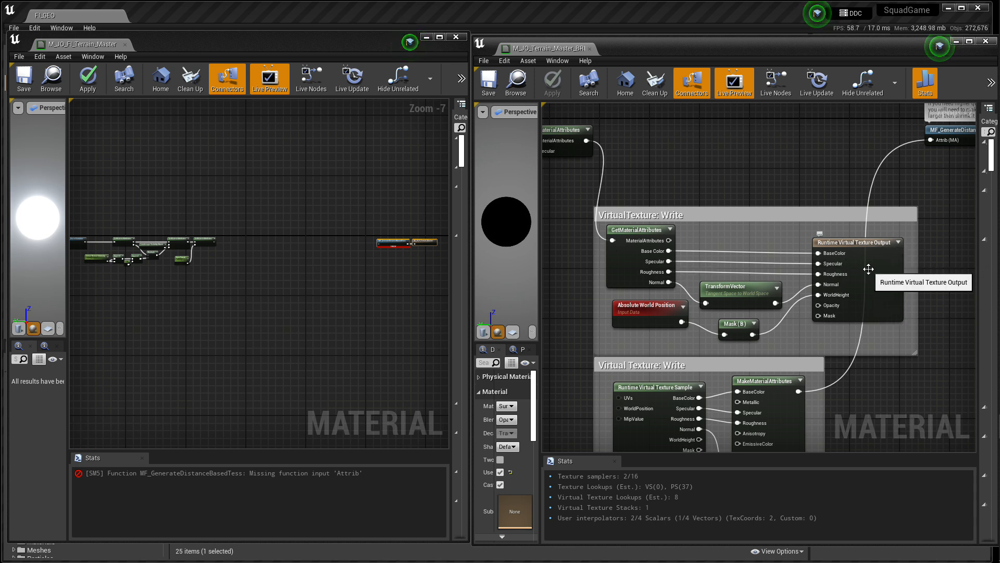
{"action": "right_click_drag", "start_coordinate": [776, 333], "coordinate": [752, 183]}
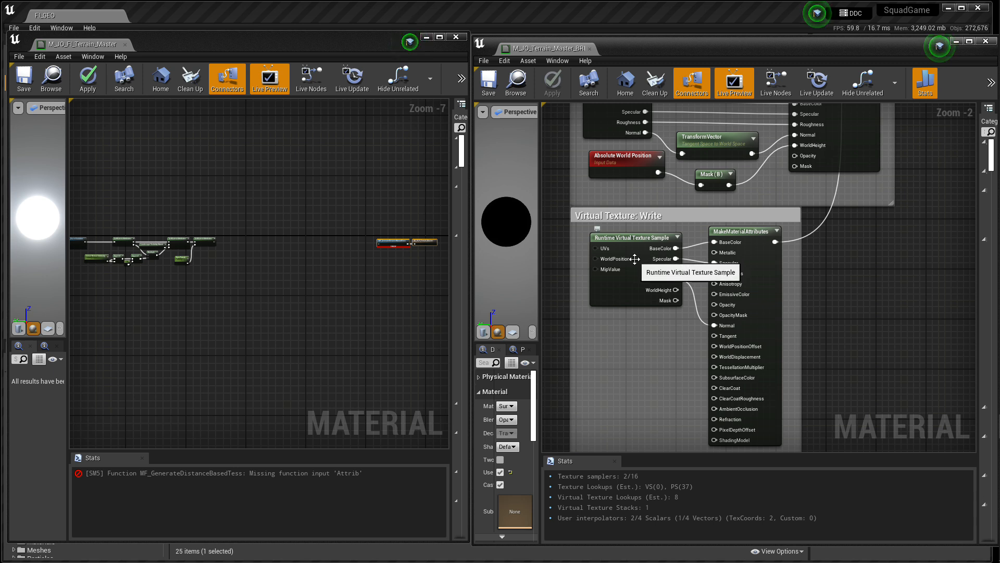
{"action": "right_click_drag", "start_coordinate": [866, 218], "coordinate": [644, 417]}
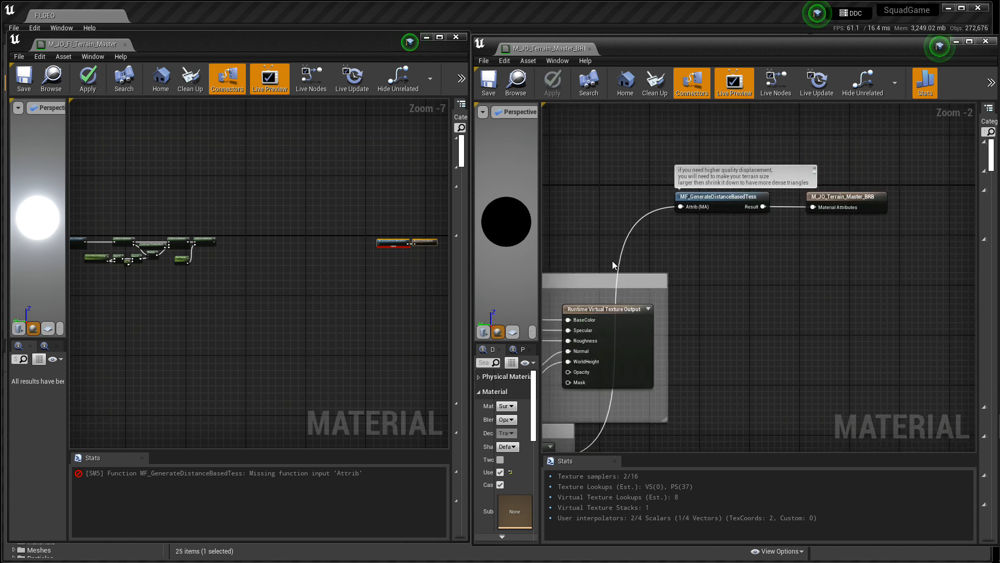
{"action": "right_click_drag", "start_coordinate": [585, 251], "coordinate": [819, 113]}
{"action": "mouse_move", "coordinate": [736, 185]}
{"action": "right_mouse_down"}
{"action": "mouse_move", "coordinate": [735, 157]}
{"action": "mouse_move", "coordinate": [734, 193]}
{"action": "right_mouse_up"}
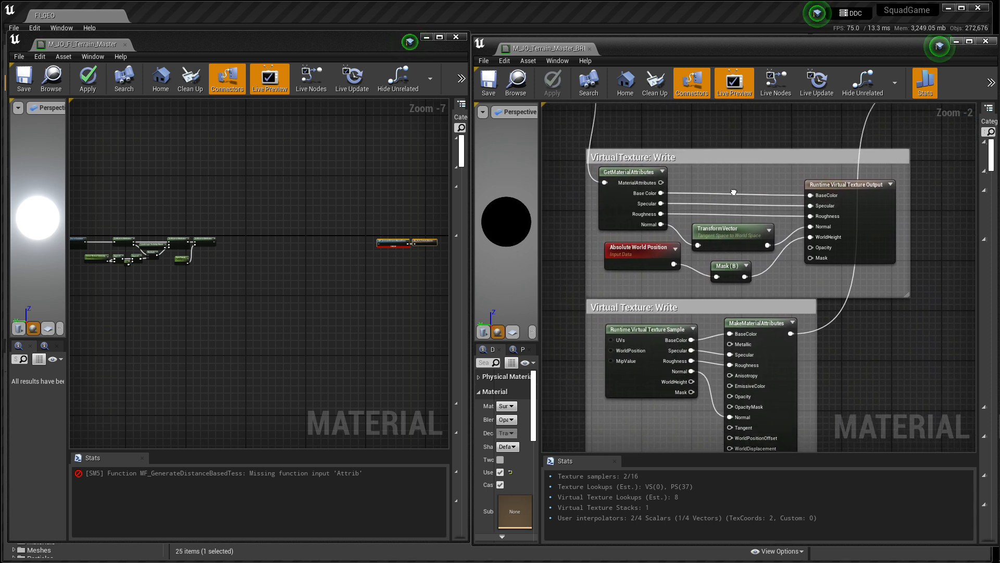
- In M_JO_FI_Terrain_Master, add a GetMaterialAttributes node beside the last SetMaterialAttributes node
{"action": "scroll", "coordinate": [225, 252], "scroll_direction": "up", "scroll_amount": 6}
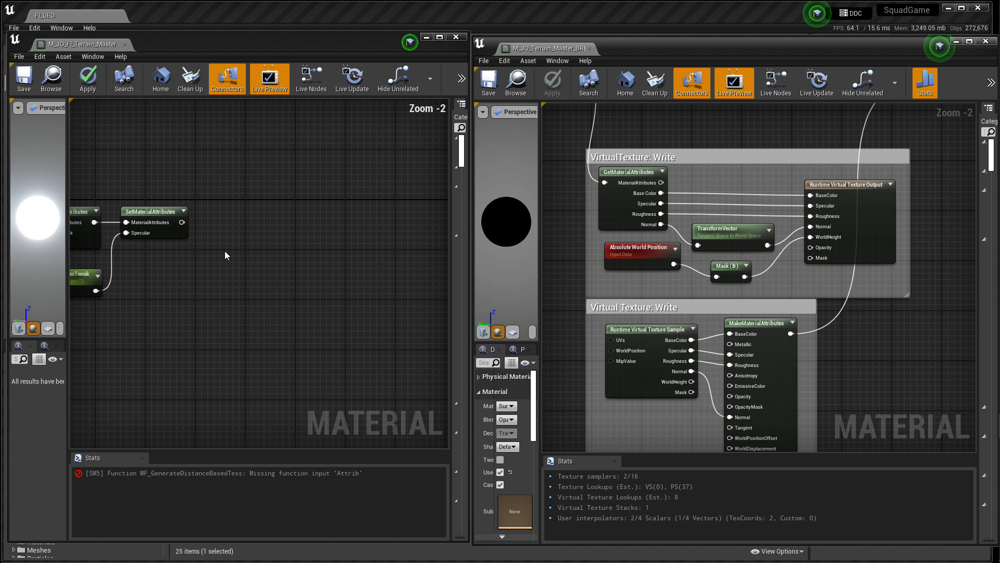
{"action": "right_click_drag", "start_coordinate": [277, 258], "coordinate": [257, 235]}
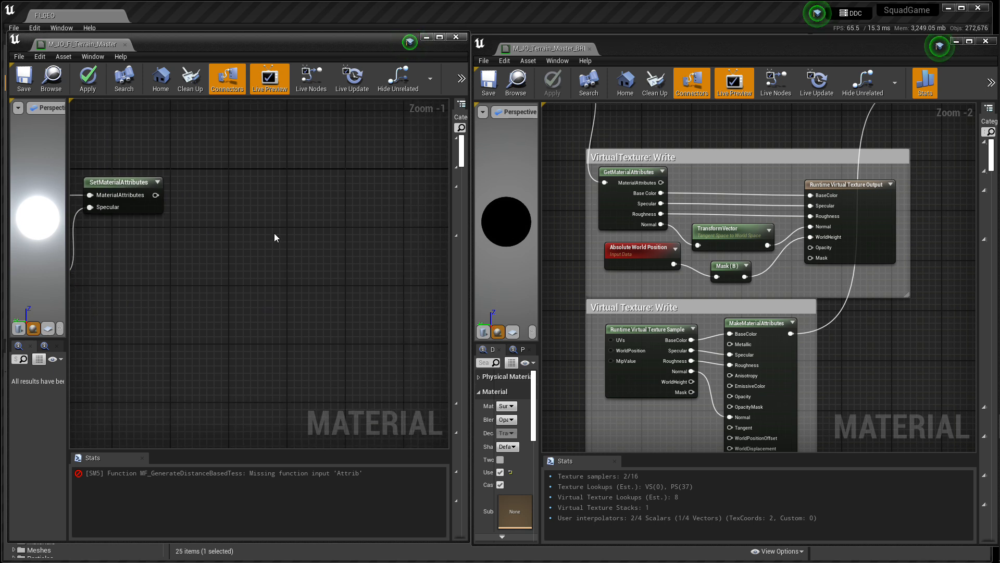
{"action": "right_click_drag", "start_coordinate": [573, 164], "coordinate": [588, 214]}
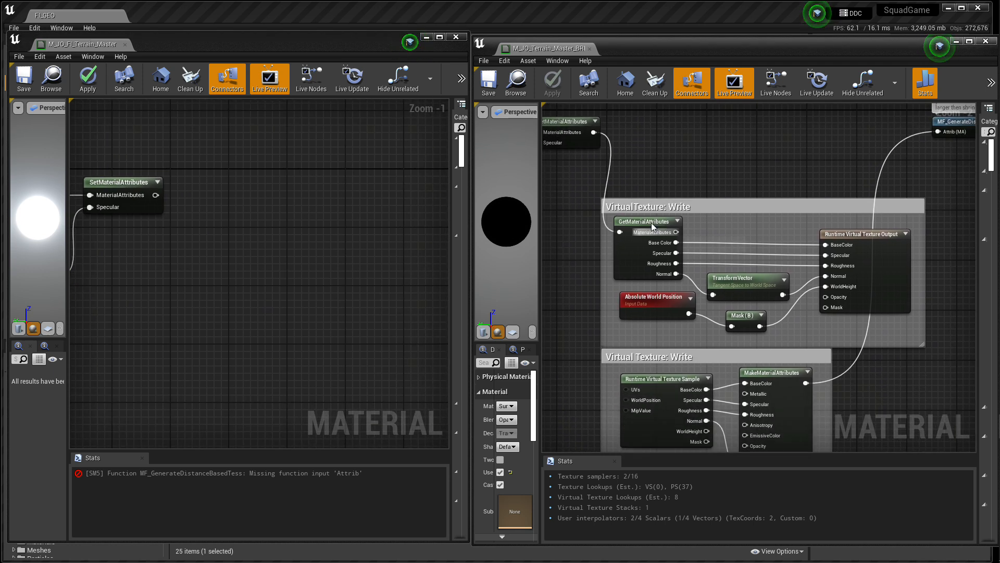
{"action": "right_click", "coordinate": [214, 257]}
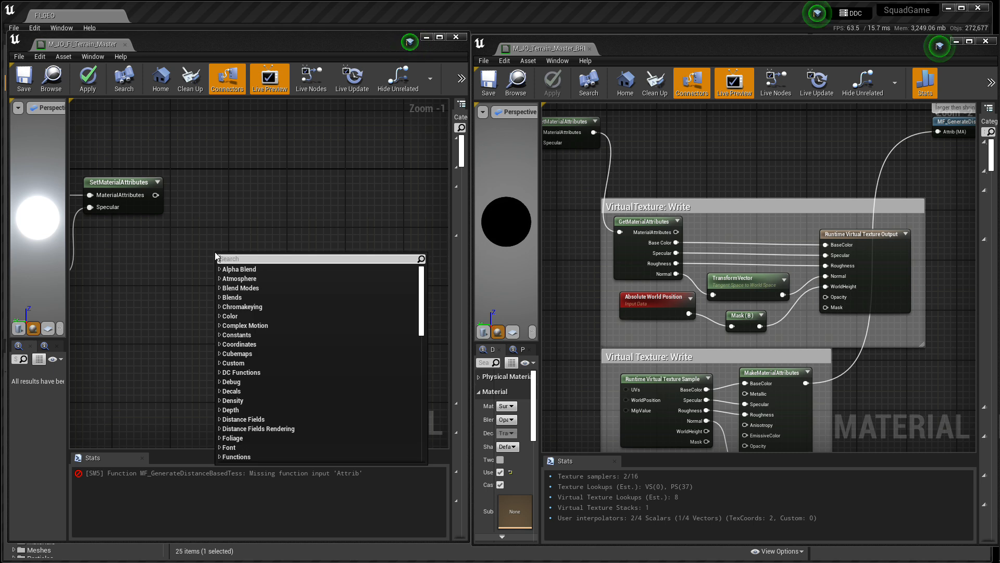
{"action": "type", "text": "get"}
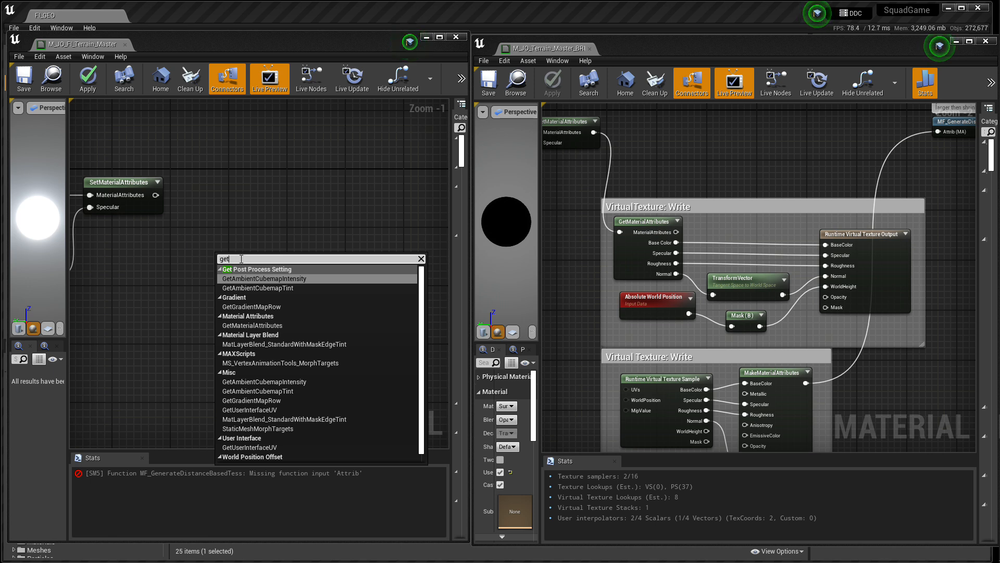
{"action": "type", "text": "mater"}
{"action": "left_click", "coordinate": [260, 279]}
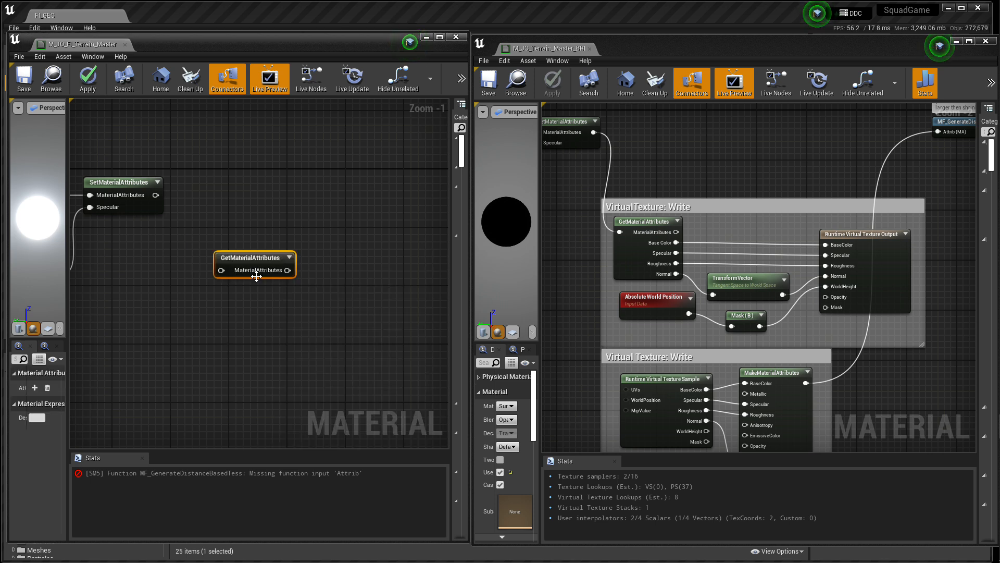
{"action": "left_click_drag", "start_coordinate": [248, 267], "coordinate": [215, 229]}
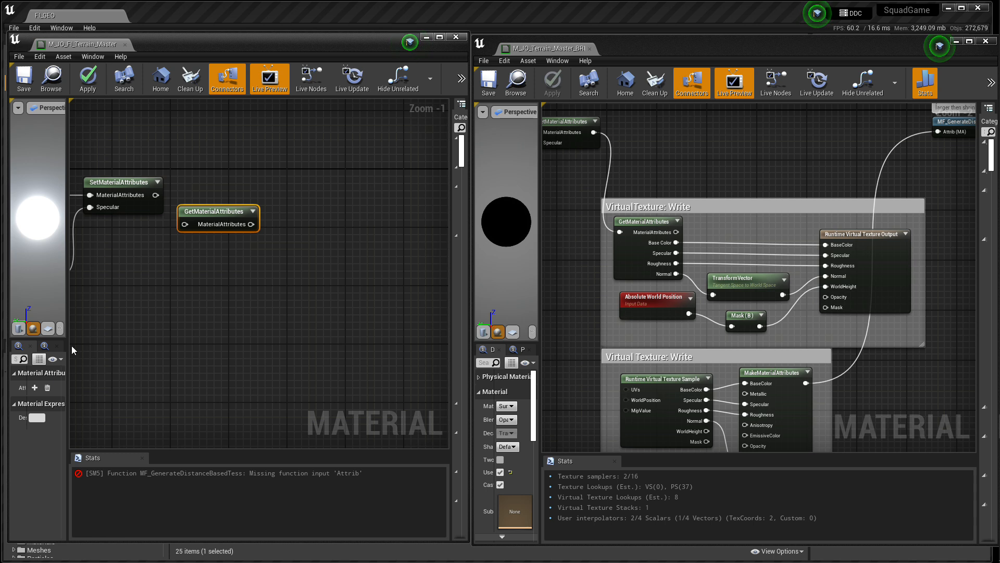
- Widen the details area in both material editors and display the attribute list of the BRB GetMaterialAttributes node
{"action": "left_click_drag", "start_coordinate": [68, 346], "coordinate": [134, 336]}
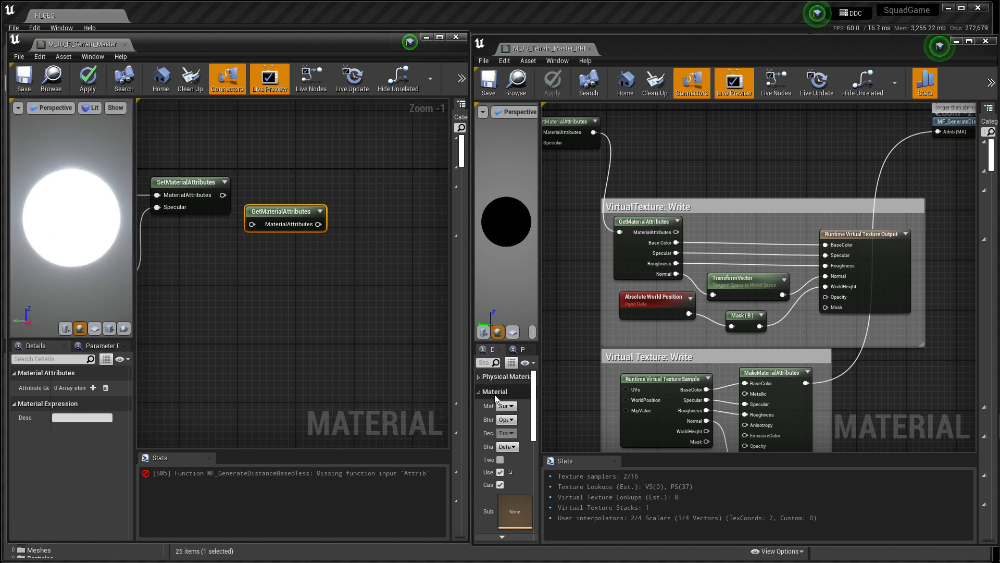
{"action": "left_click_drag", "start_coordinate": [539, 386], "coordinate": [598, 385]}
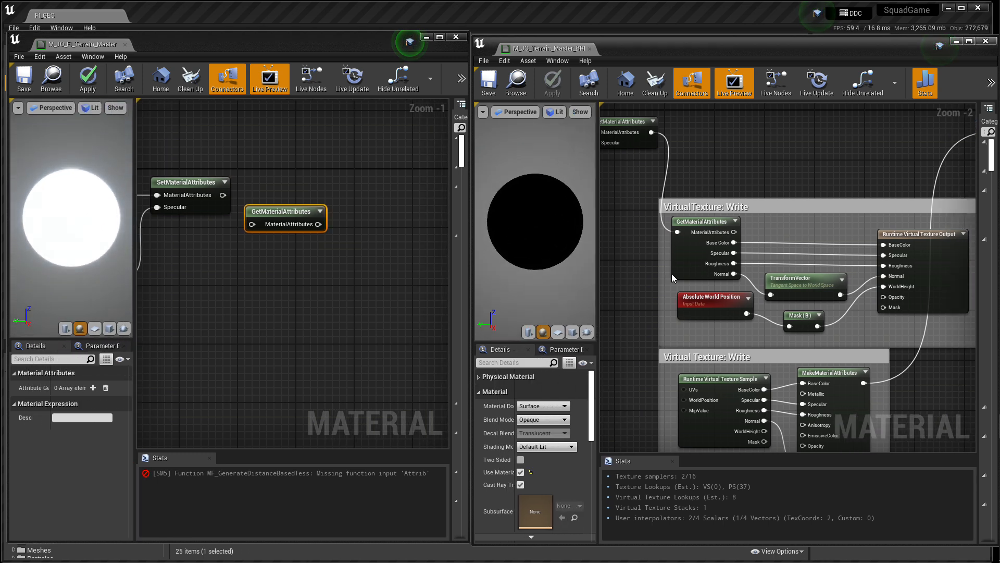
{"action": "left_click", "coordinate": [711, 232]}
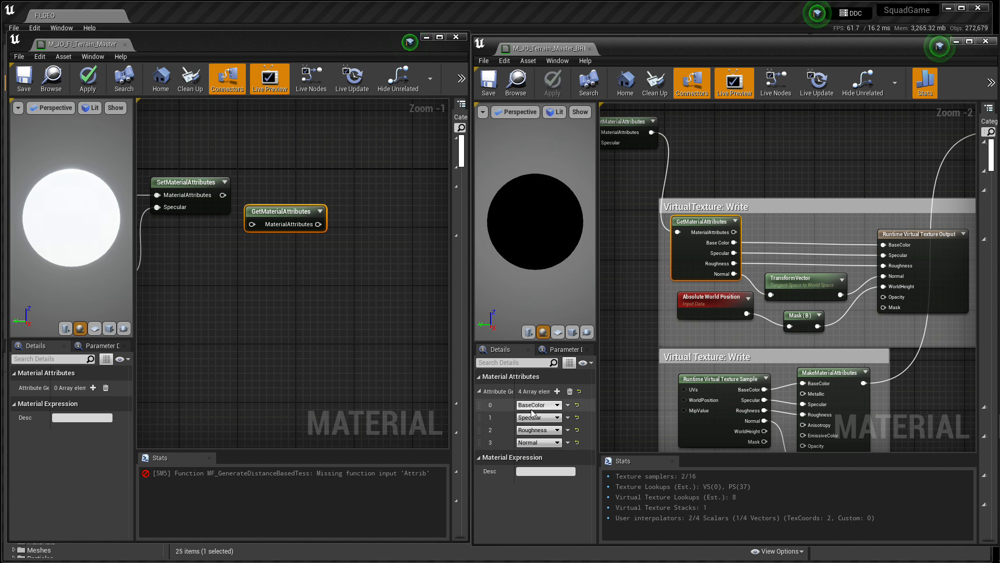
- Give the new GetMaterialAttributes node four attribute outputs: BaseColor, Specular, Roughness and Normal
{"action": "left_click", "coordinate": [93, 388]}
{"action": "left_click", "coordinate": [94, 389]}
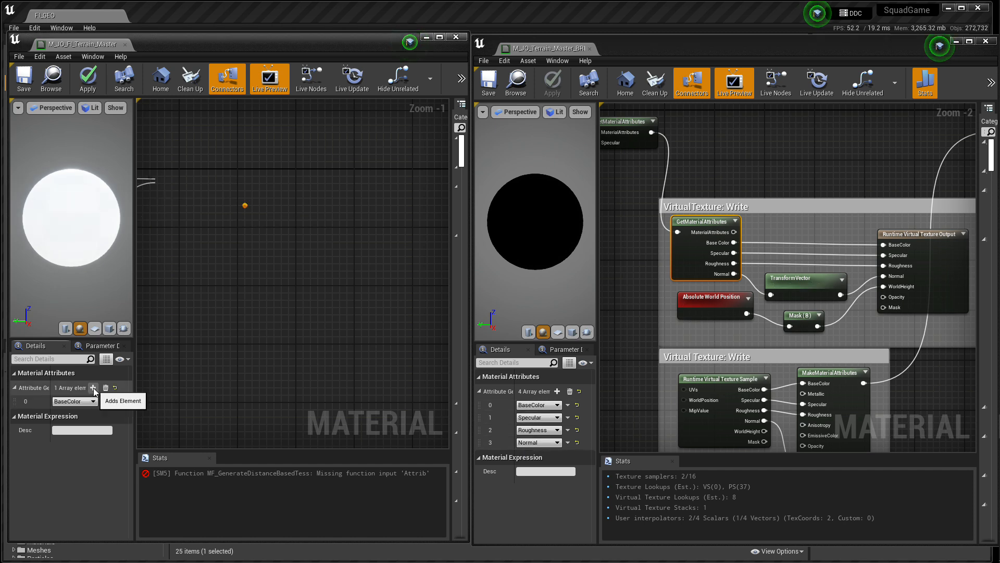
{"action": "left_click", "coordinate": [94, 388]}
{"action": "left_click", "coordinate": [93, 388]}
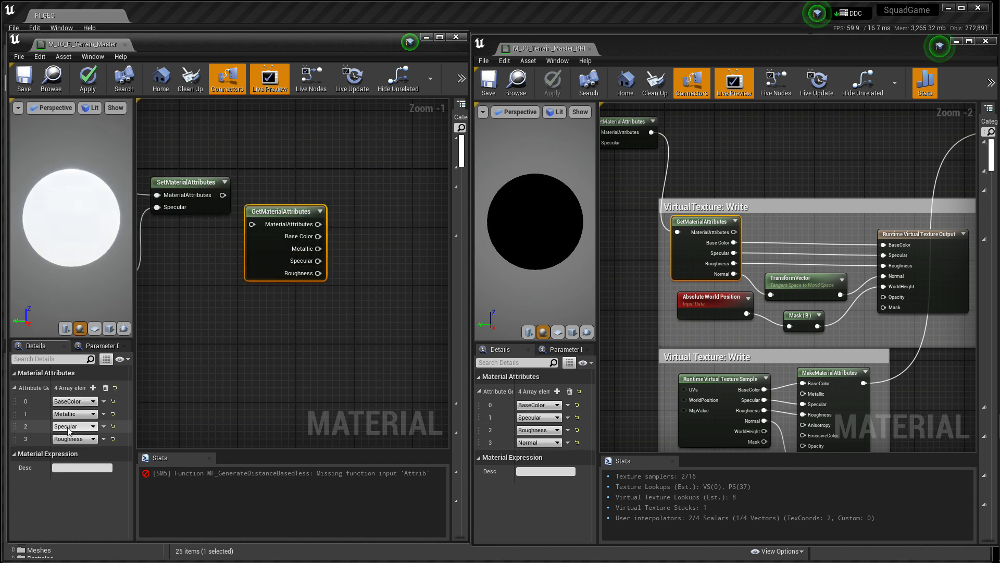
{"action": "left_click", "coordinate": [86, 401]}
{"action": "left_click", "coordinate": [64, 215]}
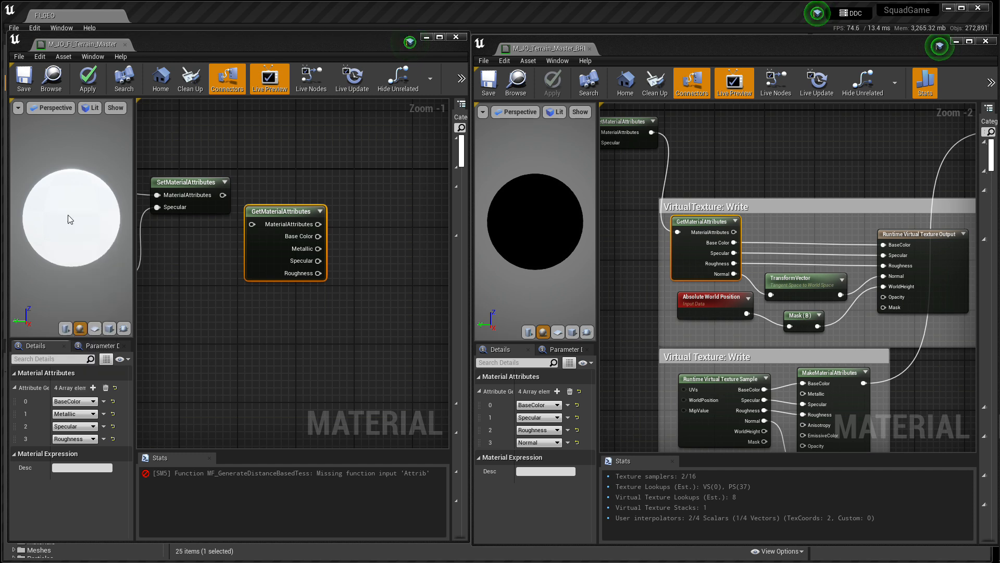
{"action": "left_click", "coordinate": [64, 428]}
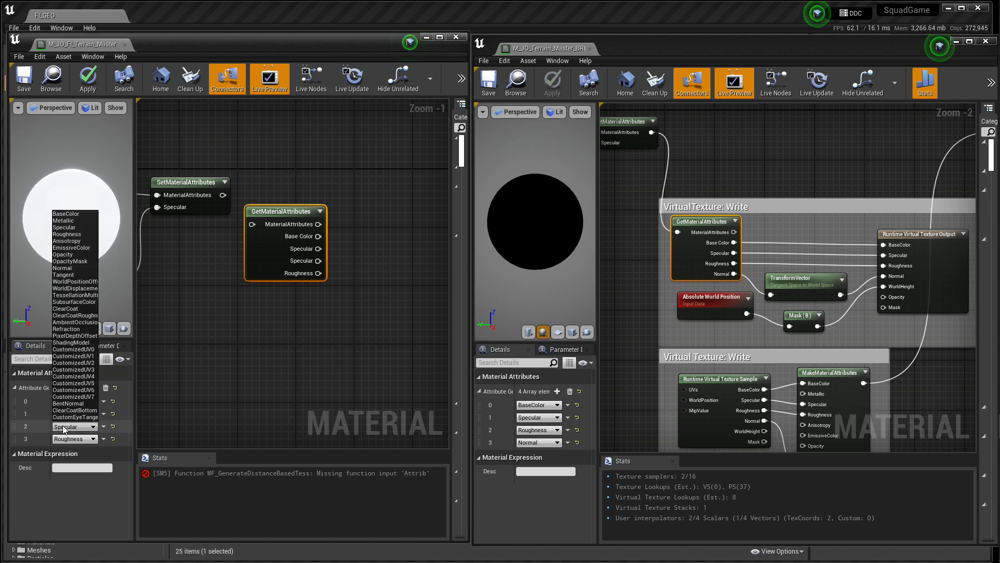
{"action": "left_click", "coordinate": [67, 234]}
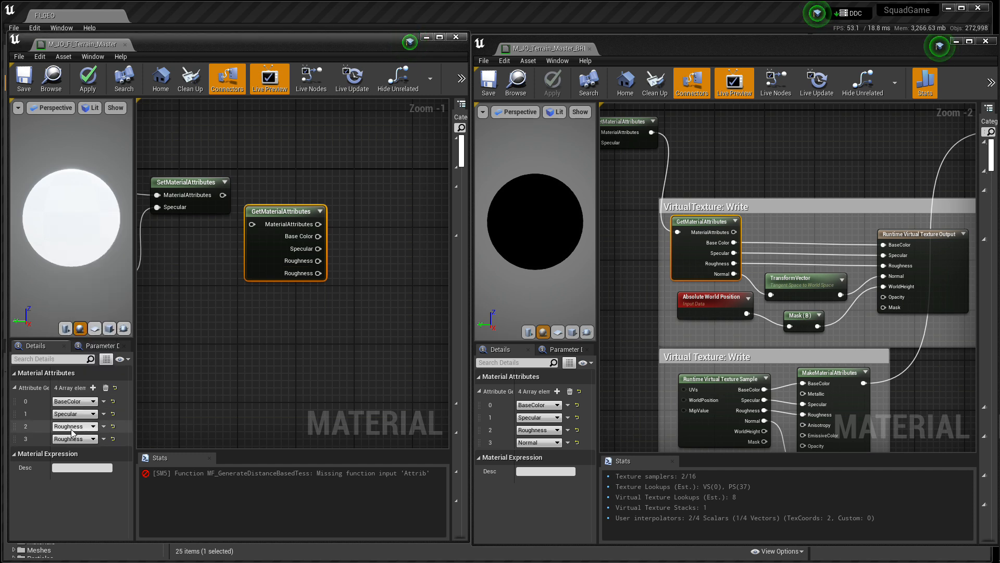
{"action": "left_click", "coordinate": [73, 438]}
{"action": "left_click", "coordinate": [62, 280]}
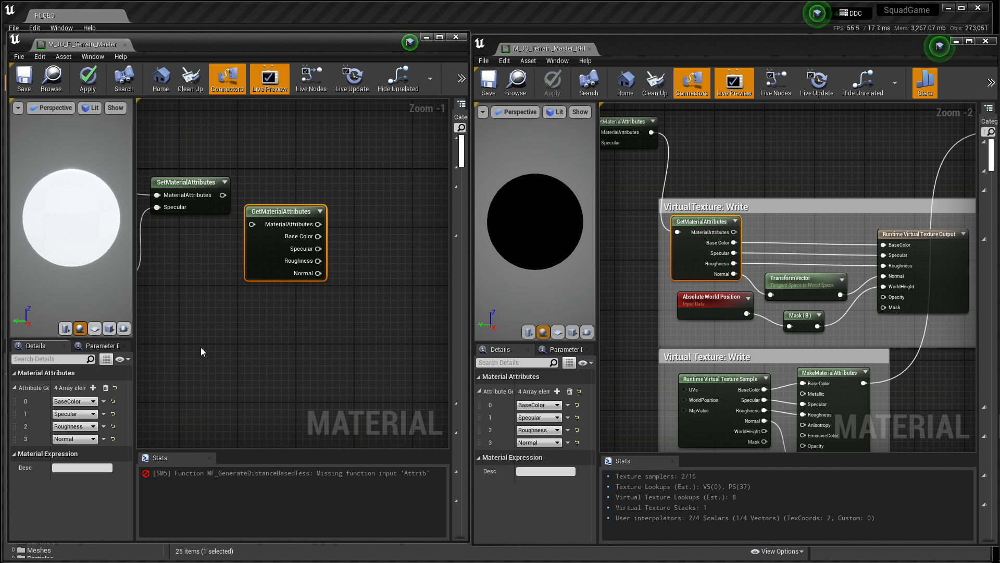
- Reposition the GetMaterialAttributes node and connect the last SetMaterialAttributes output to its input
{"action": "left_click_drag", "start_coordinate": [276, 210], "coordinate": [296, 188]}
{"action": "right_click_drag", "start_coordinate": [317, 319], "coordinate": [287, 290]}
{"action": "left_click_drag", "start_coordinate": [255, 155], "coordinate": [240, 250]}
{"action": "right_click_drag", "start_coordinate": [315, 324], "coordinate": [268, 252]}
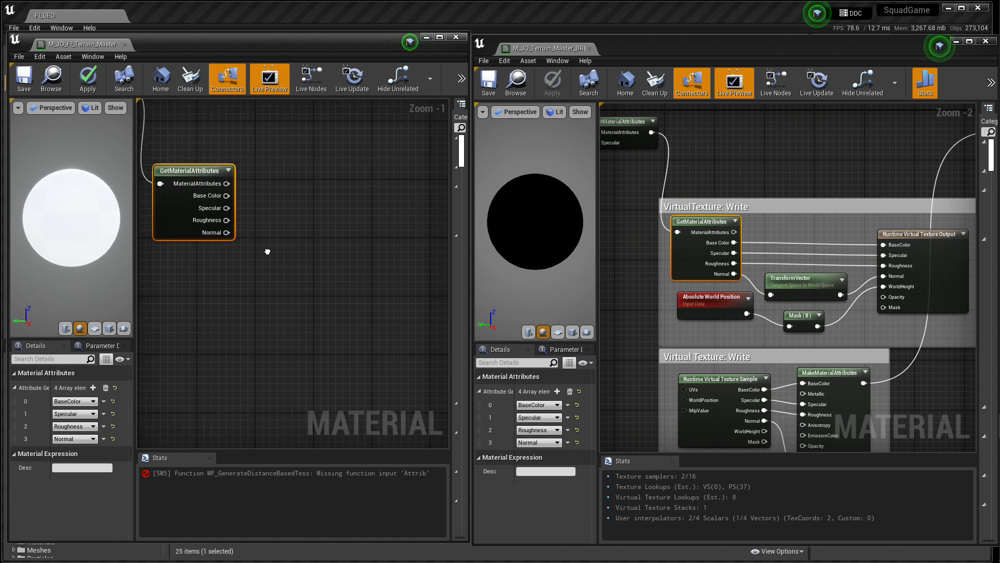
- Add a WorldPosition node below the GetMaterialAttributes node
{"action": "right_click", "coordinate": [170, 297]}
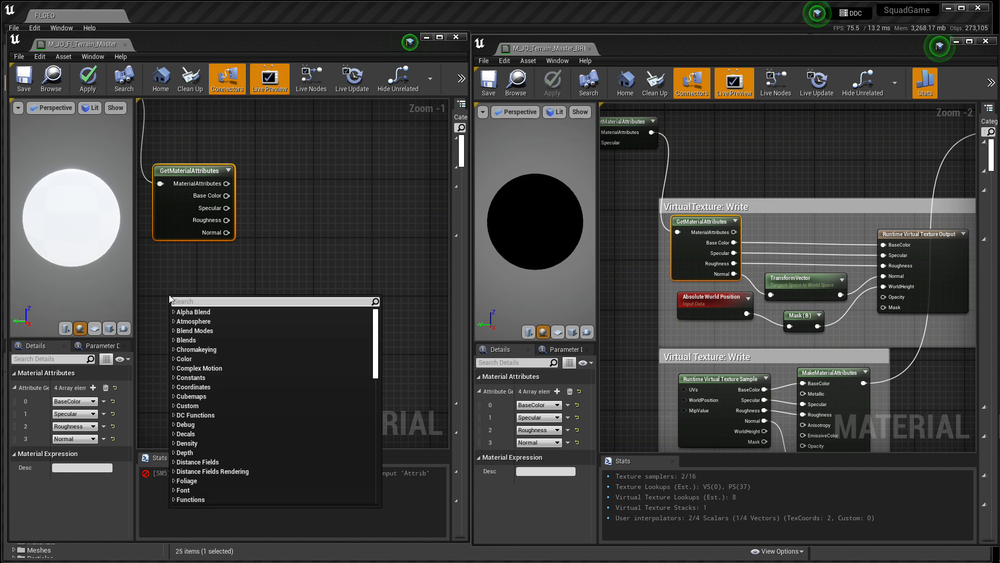
{"action": "type", "text": "world pos"}
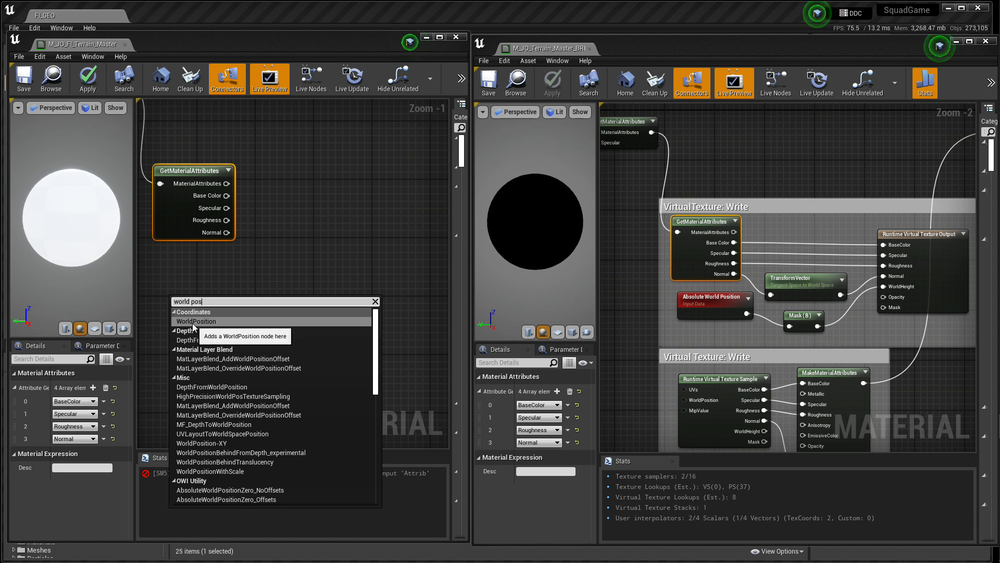
{"action": "left_click", "coordinate": [192, 323]}
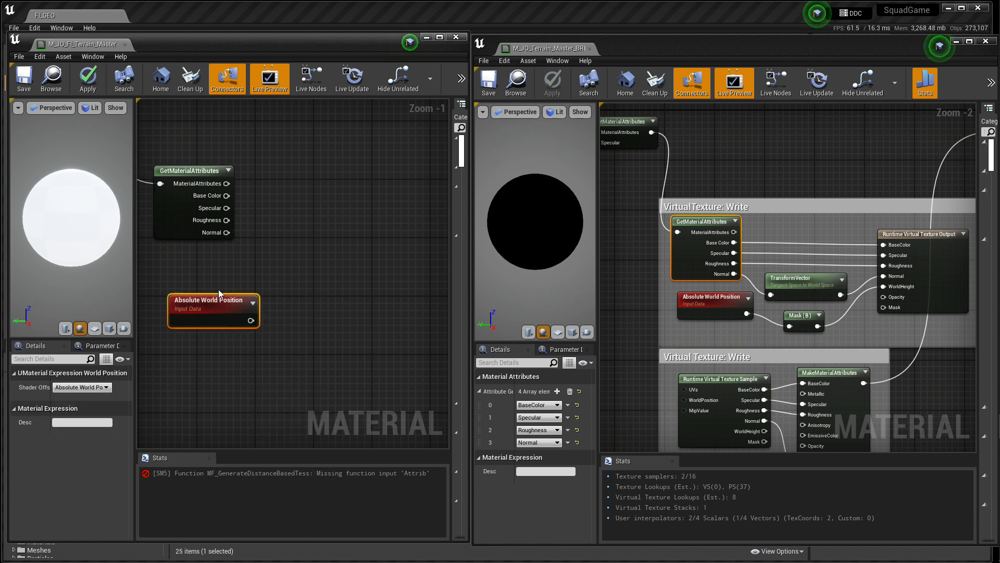
- Connect a ComponentMask node to the Absolute World Position output, enable only its B channel, and place it close by
{"action": "left_click_drag", "start_coordinate": [219, 302], "coordinate": [320, 308]}
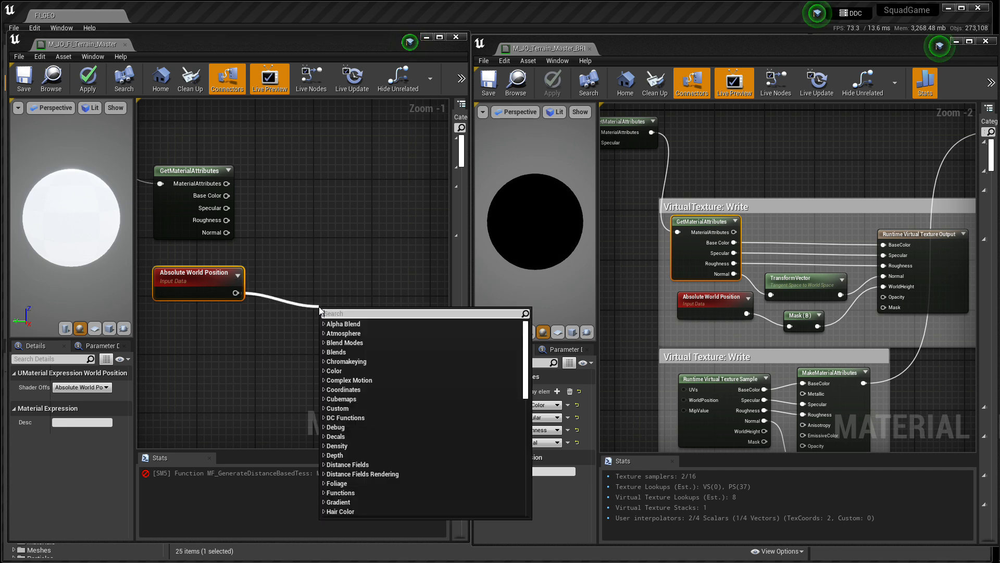
{"action": "type", "text": "mask"}
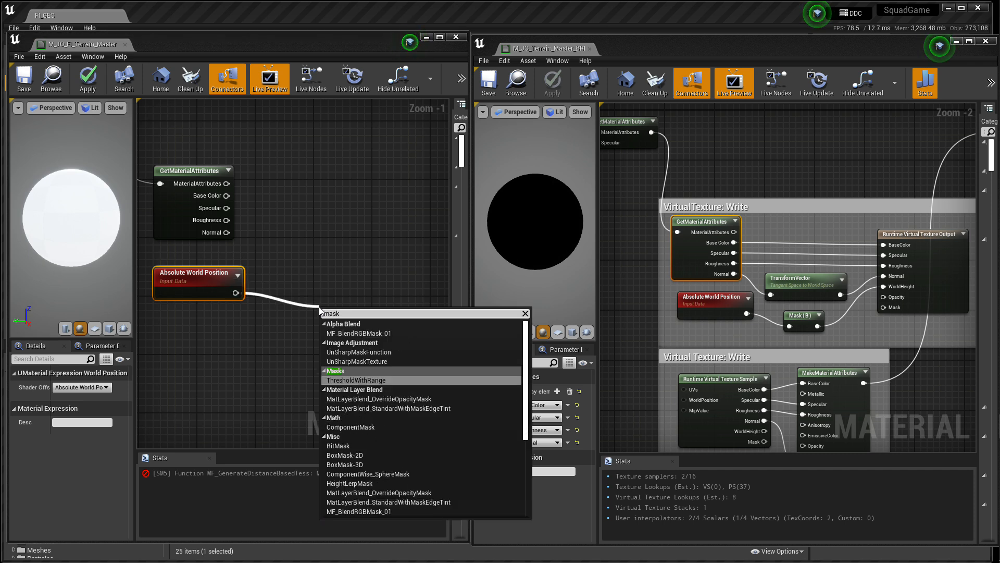
{"action": "left_click", "coordinate": [351, 427]}
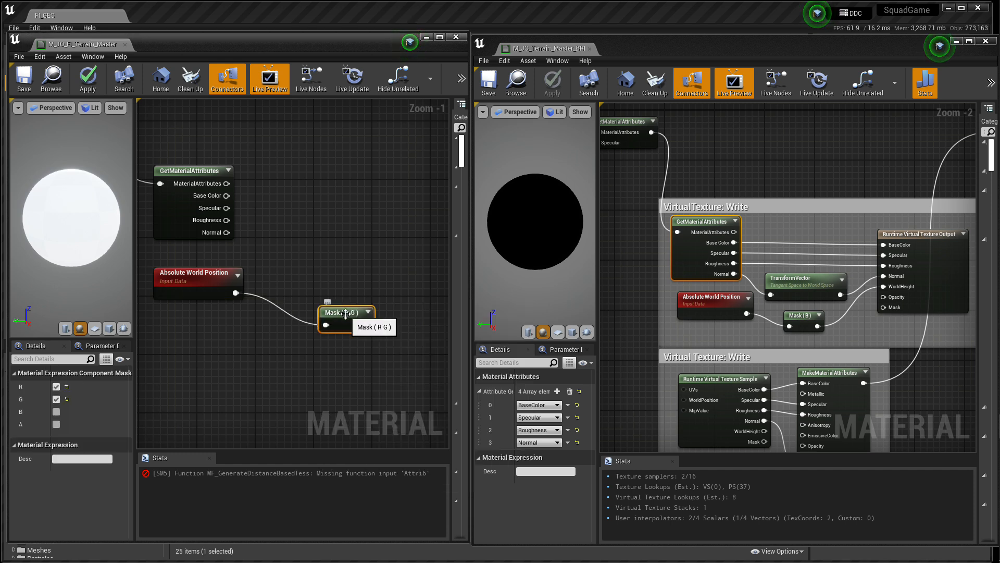
{"action": "left_click", "coordinate": [56, 387]}
{"action": "left_click", "coordinate": [57, 399]}
{"action": "left_click", "coordinate": [57, 412]}
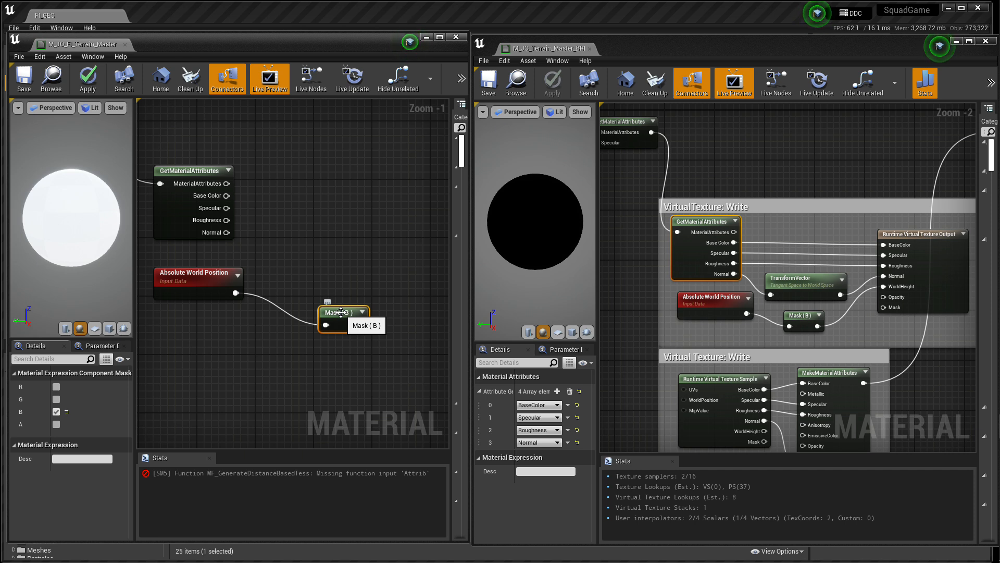
{"action": "left_click_drag", "start_coordinate": [341, 312], "coordinate": [300, 294]}
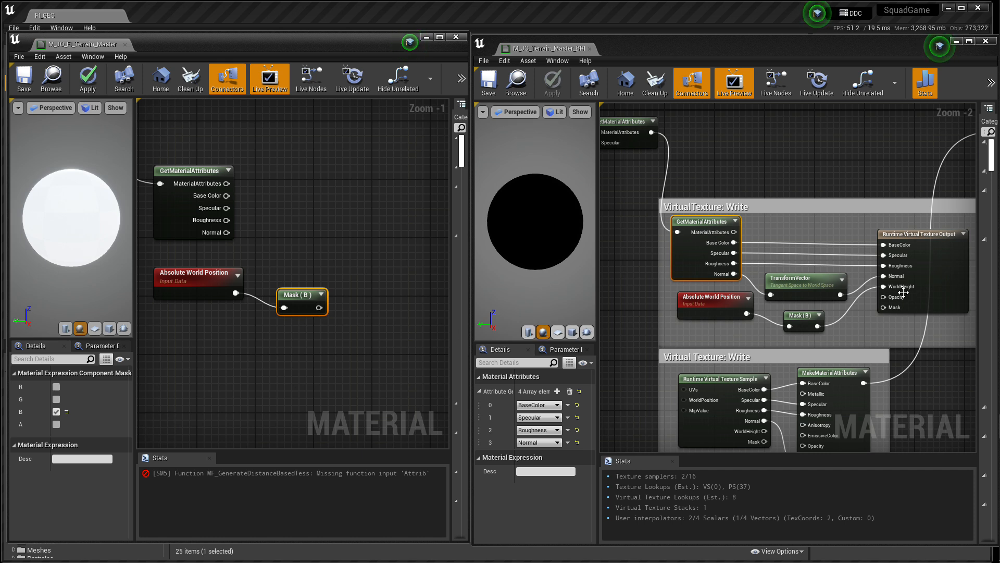
- Add a RuntimeVirtualTextureOutput node and place it to the right of GetMaterialAttributes and Mask (B)
{"action": "right_click_drag", "start_coordinate": [304, 249], "coordinate": [230, 244]}
{"action": "right_click", "coordinate": [322, 219]}
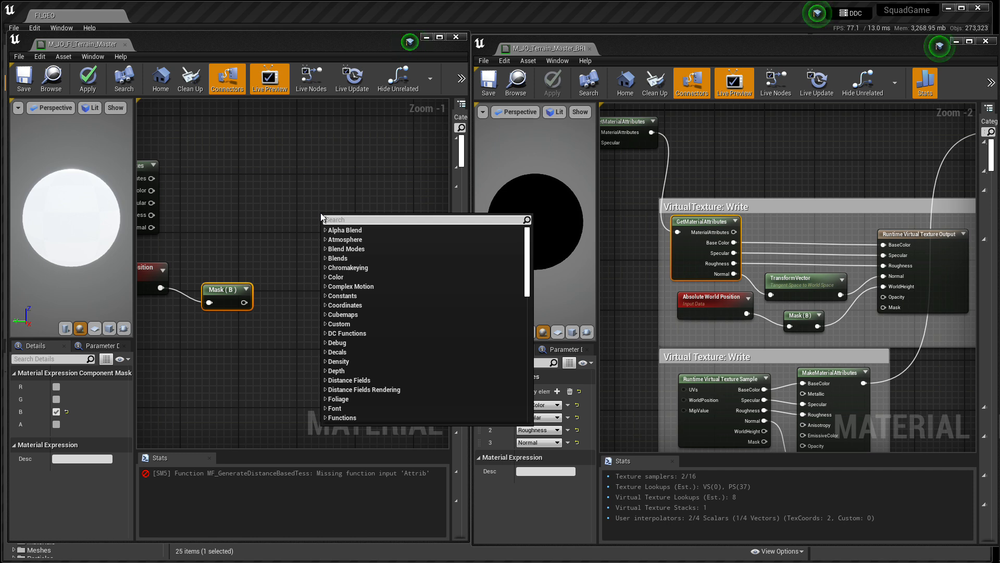
{"action": "type", "text": "virtual"}
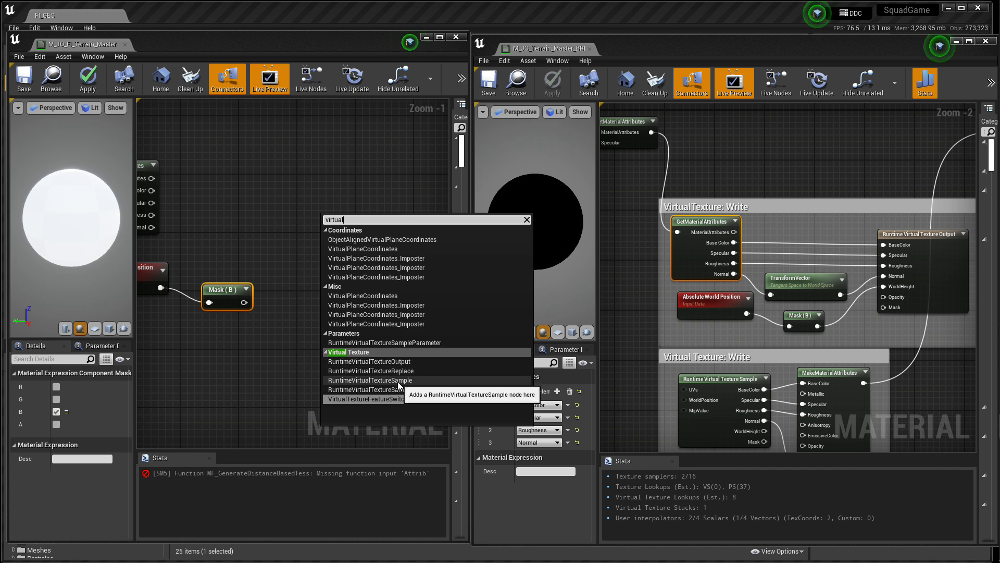
{"action": "left_click", "coordinate": [380, 362]}
{"action": "right_click_drag", "start_coordinate": [284, 296], "coordinate": [339, 308]}
{"action": "left_click_drag", "start_coordinate": [389, 225], "coordinate": [347, 187]}
{"action": "right_click_drag", "start_coordinate": [264, 235], "coordinate": [264, 249]}
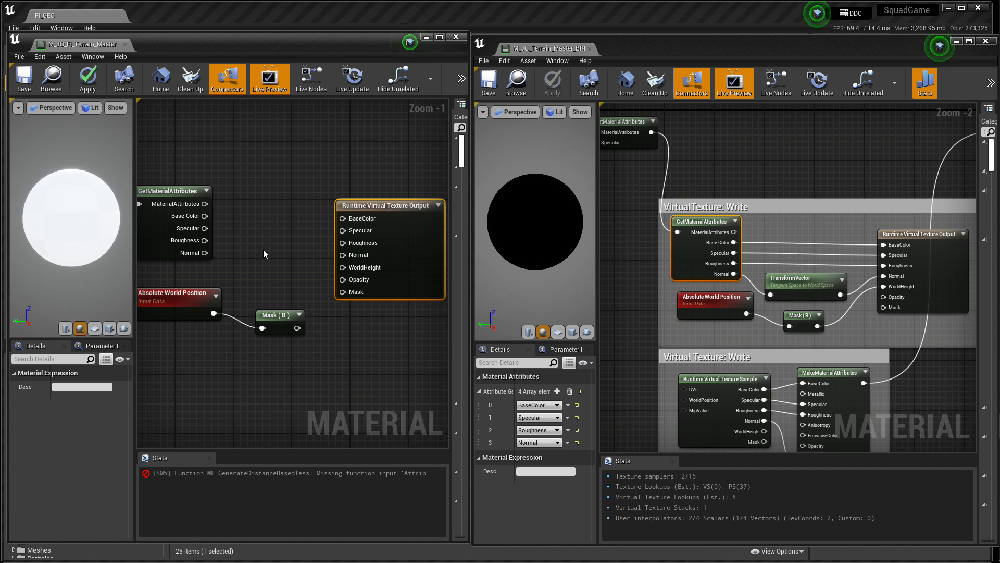
- Connect the Base Color, Specular and Roughness outputs of GetMaterialAttributes to the matching Runtime Virtual Texture Output inputs
{"action": "left_click_drag", "start_coordinate": [204, 216], "coordinate": [343, 230]}
{"action": "left_click_drag", "start_coordinate": [205, 240], "coordinate": [343, 243]}
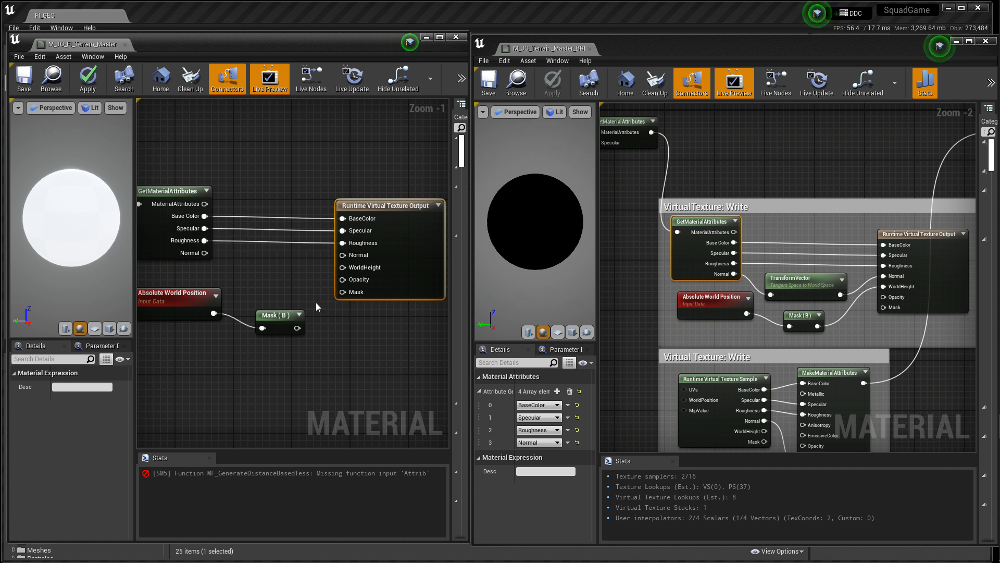
- Add a Transform node on the Normal output of GetMaterialAttributes, place it between the nodes and connect it to Runtime Virtual Texture Output's Normal input
{"action": "left_click_drag", "start_coordinate": [208, 255], "coordinate": [249, 274]}
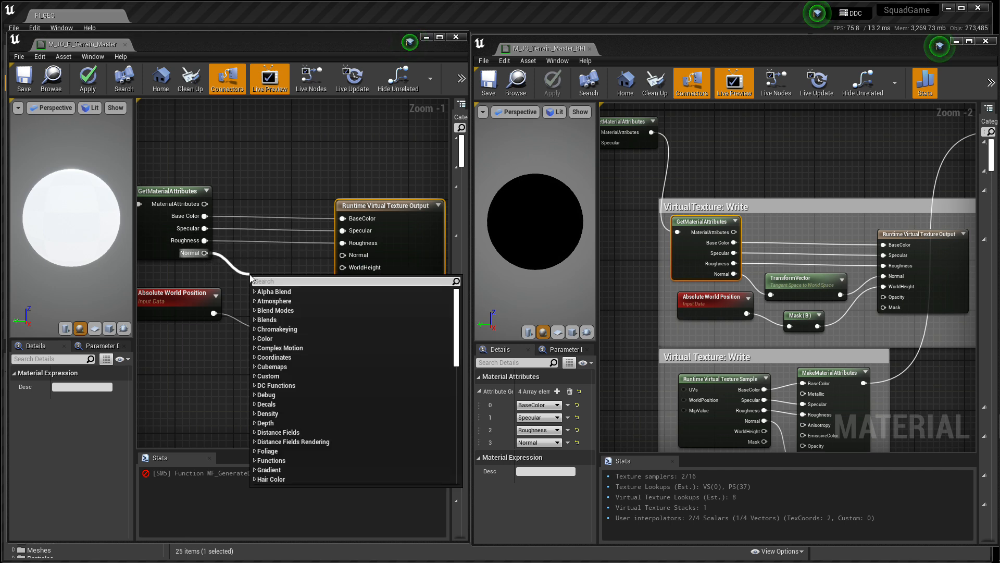
{"action": "type", "text": "trans"}
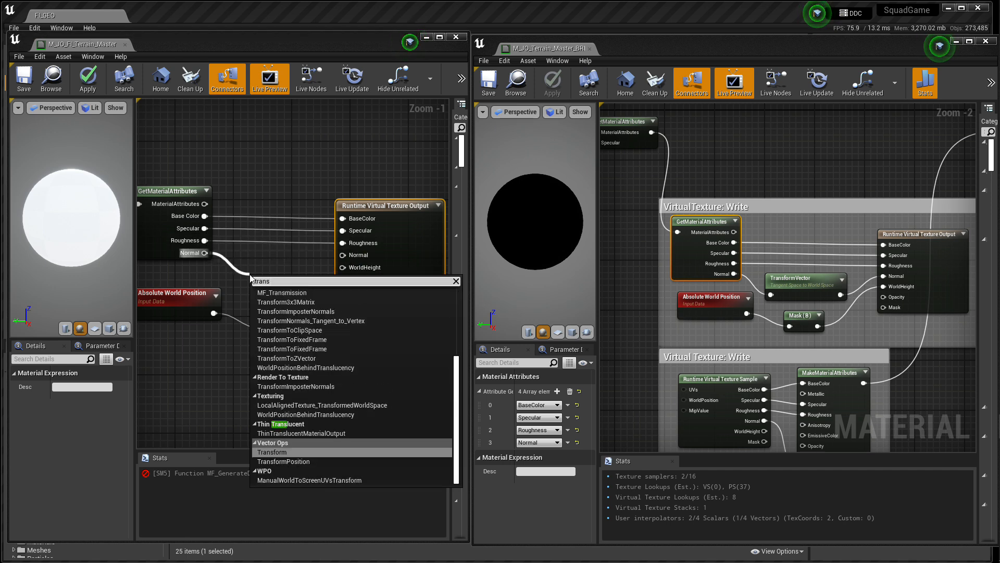
{"action": "type", "text": "form"}
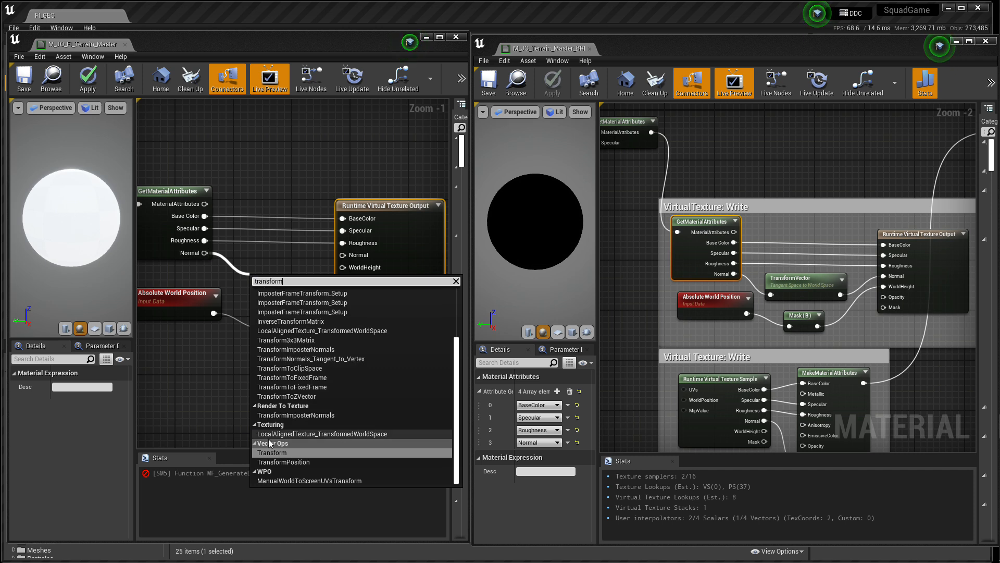
{"action": "left_click", "coordinate": [271, 452]}
{"action": "left_click_drag", "start_coordinate": [283, 280], "coordinate": [259, 255]}
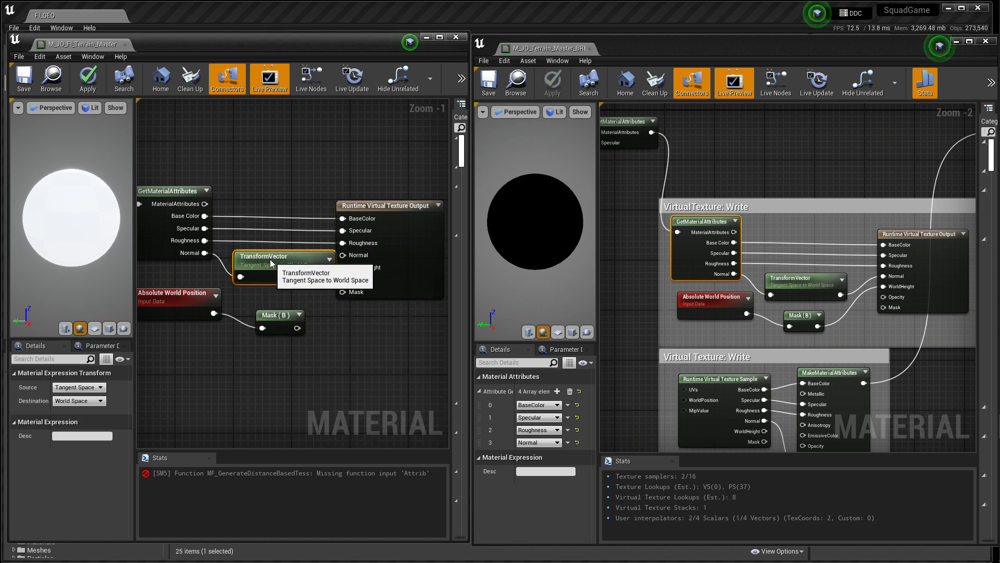
{"action": "left_click_drag", "start_coordinate": [319, 276], "coordinate": [343, 255]}
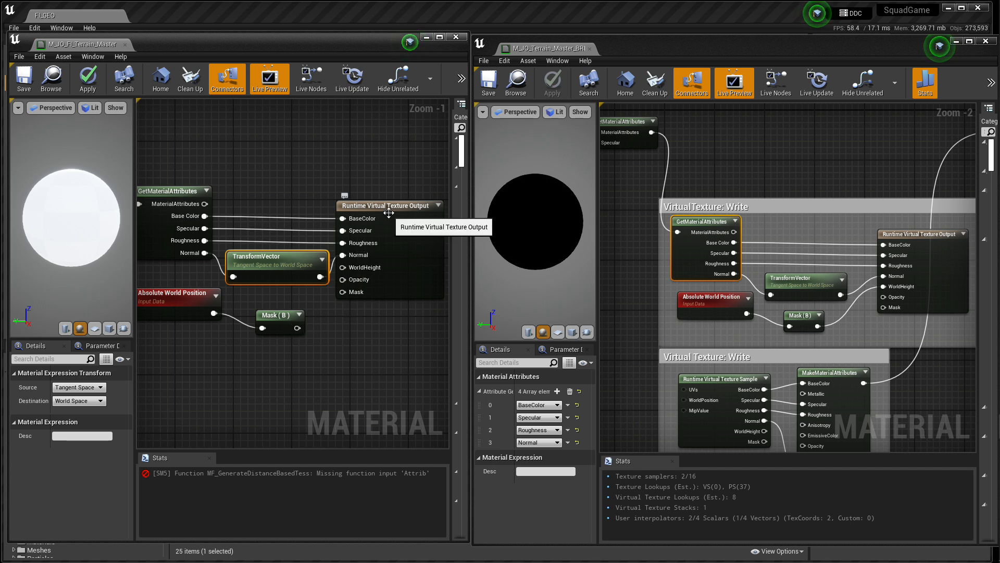
- Connect Mask (B) to the WorldHeight input of Runtime Virtual Texture Output and adjust that output node's position
{"action": "left_click_drag", "start_coordinate": [297, 327], "coordinate": [340, 267]}
{"action": "scroll", "coordinate": [342, 333], "scroll_direction": "down", "scroll_amount": 2}
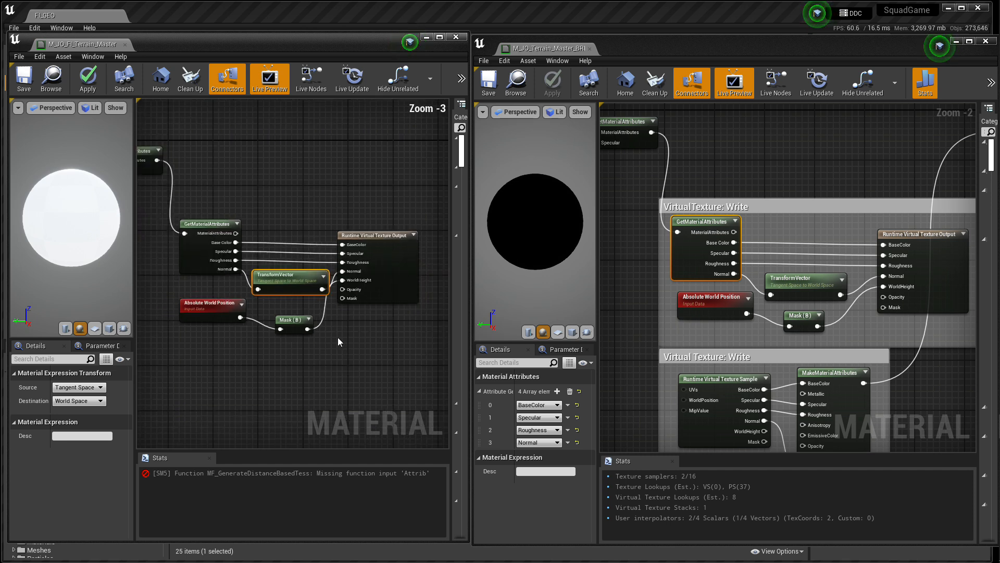
{"action": "left_click_drag", "start_coordinate": [358, 217], "coordinate": [385, 211]}
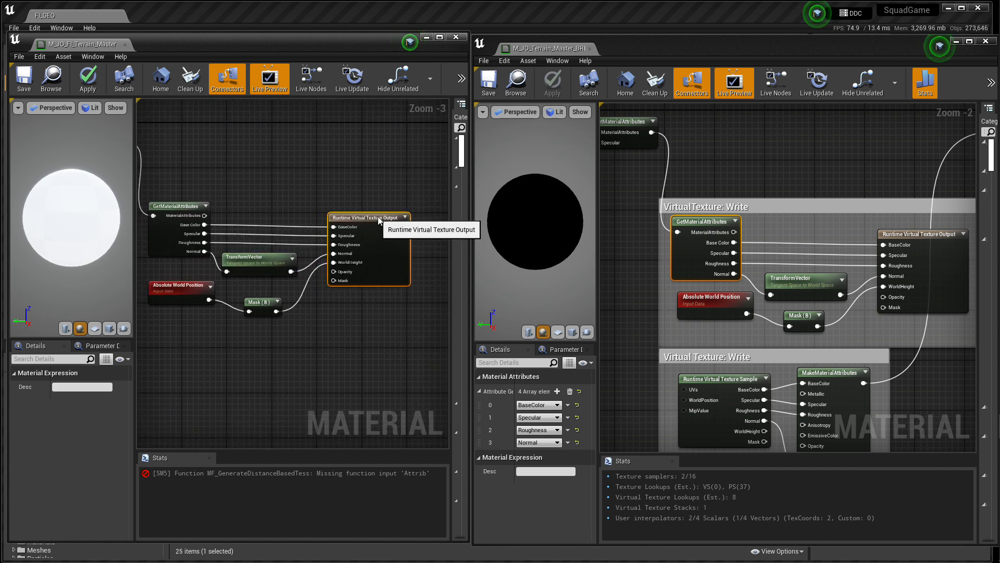
{"action": "left_click", "coordinate": [328, 352]}
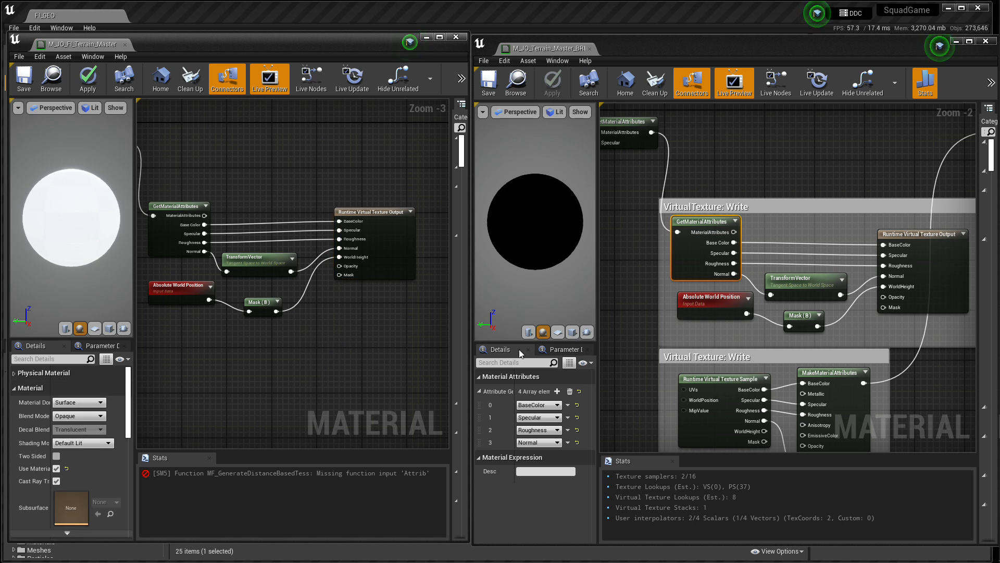
- Rename the comment around the Runtime Virtual Texture Sample in the BRB material to "Virtual Texture: Read"
{"action": "left_click", "coordinate": [744, 357]}
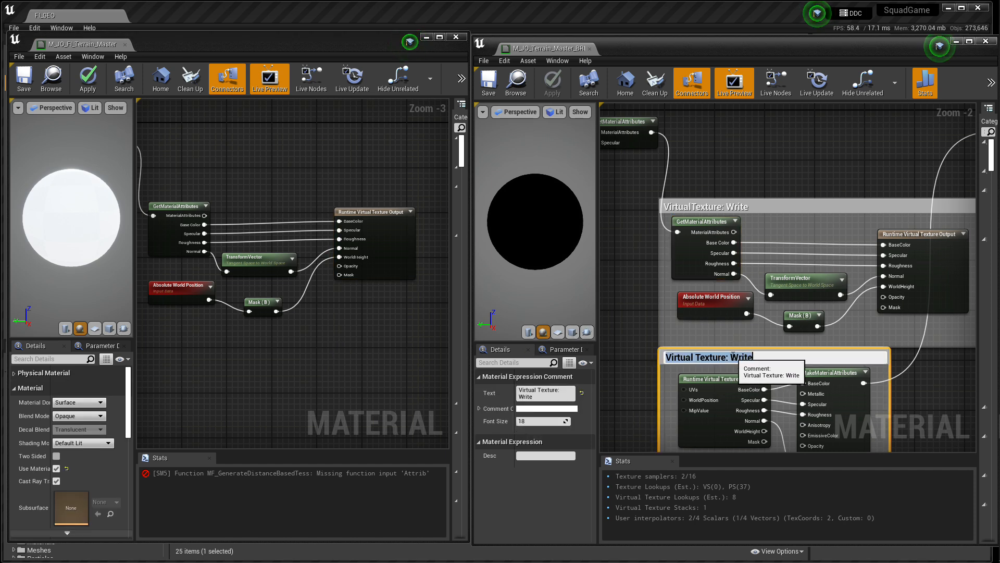
{"action": "double_click", "coordinate": [744, 358]}
{"action": "type", "text": "Rea"}
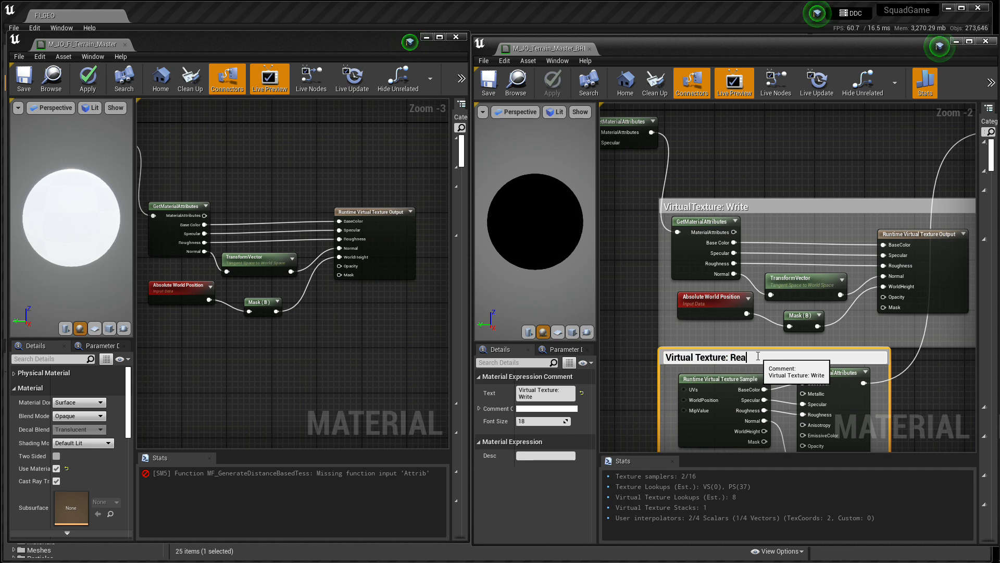
{"action": "key", "text": "Return"}
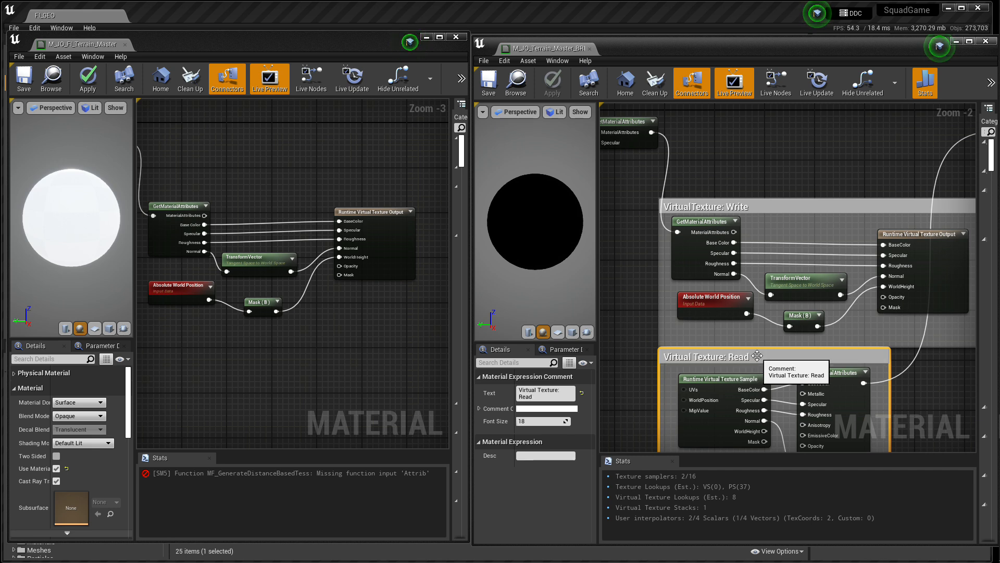
{"action": "left_click", "coordinate": [627, 271]}
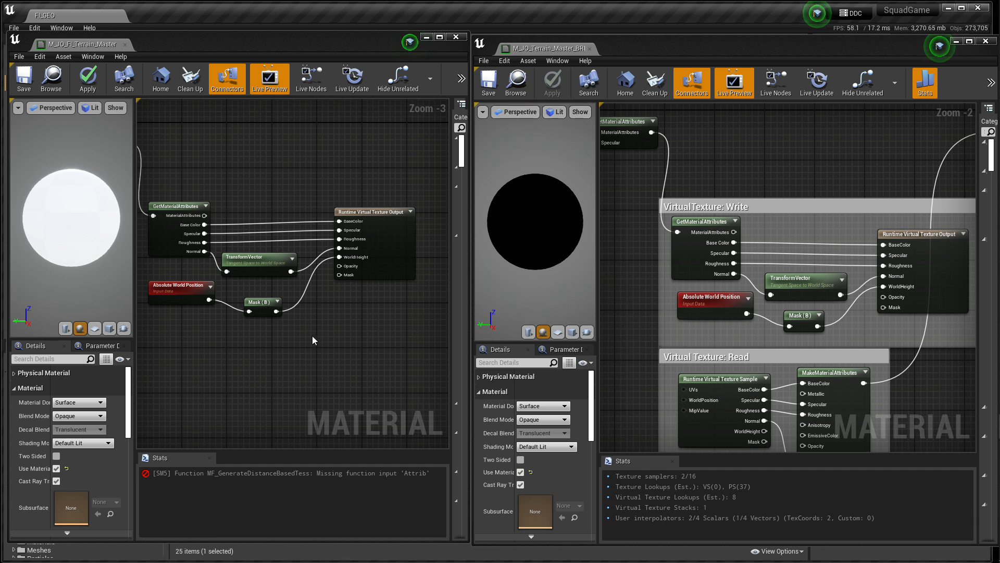
- Wrap the GetMaterialAttributes to Runtime Virtual Texture Output nodes in a comment box named "VT: write"
{"action": "scroll", "coordinate": [312, 337], "scroll_direction": "down", "scroll_amount": 1}
{"action": "left_click_drag", "start_coordinate": [187, 232], "coordinate": [408, 348]}
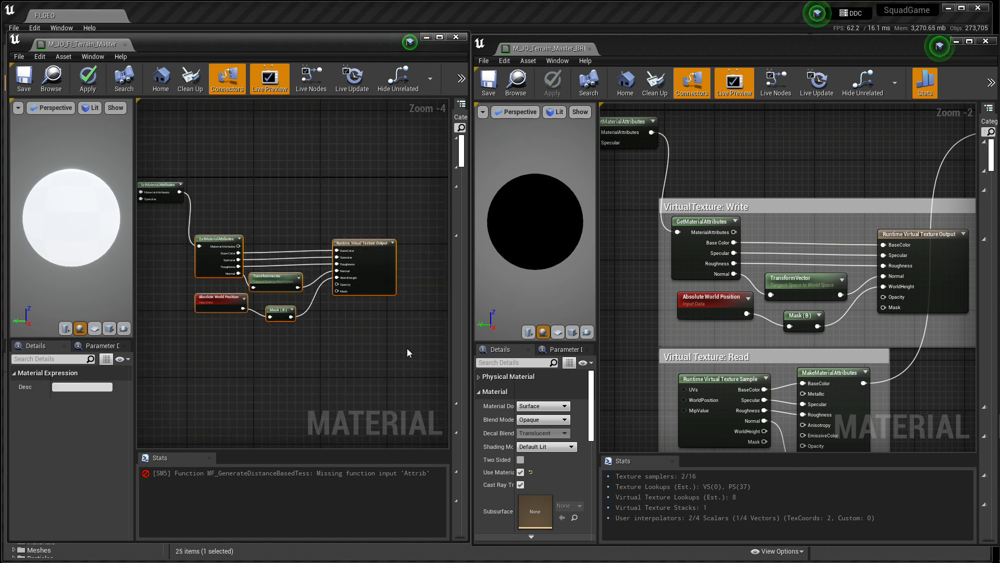
{"action": "type", "text": "c"}
{"action": "type", "text": "VT"}
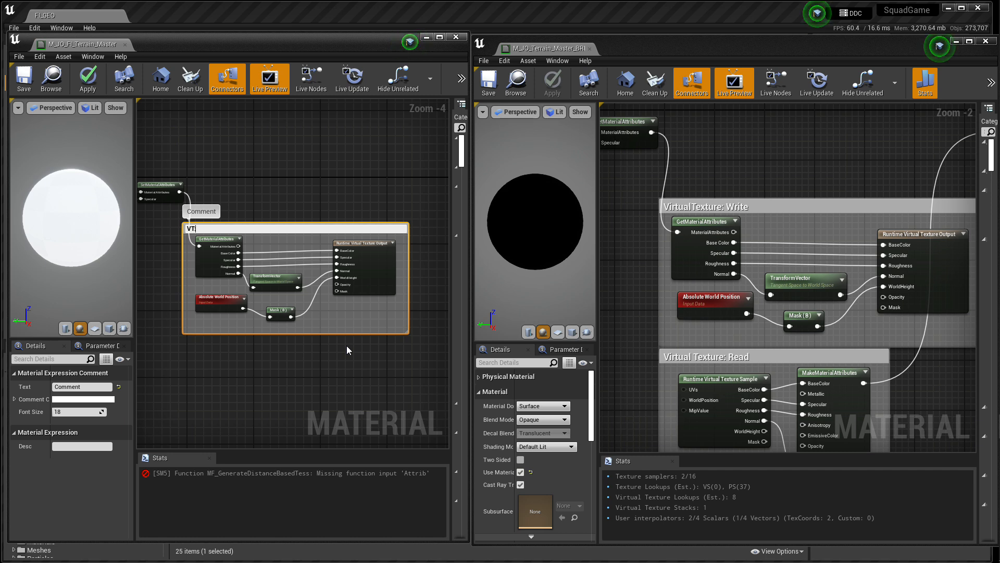
{"action": "type", "text": ": write"}
{"action": "key", "text": "Return"}
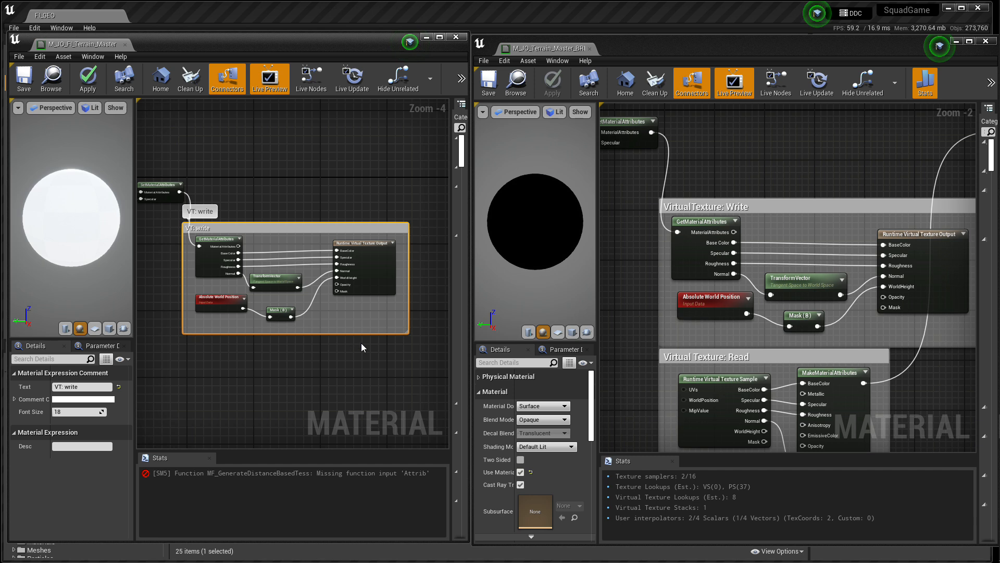
- Add a RuntimeVirtualTextureSample node and place it below the "VT: write" comment box
{"action": "right_click_drag", "start_coordinate": [260, 373], "coordinate": [271, 284]}
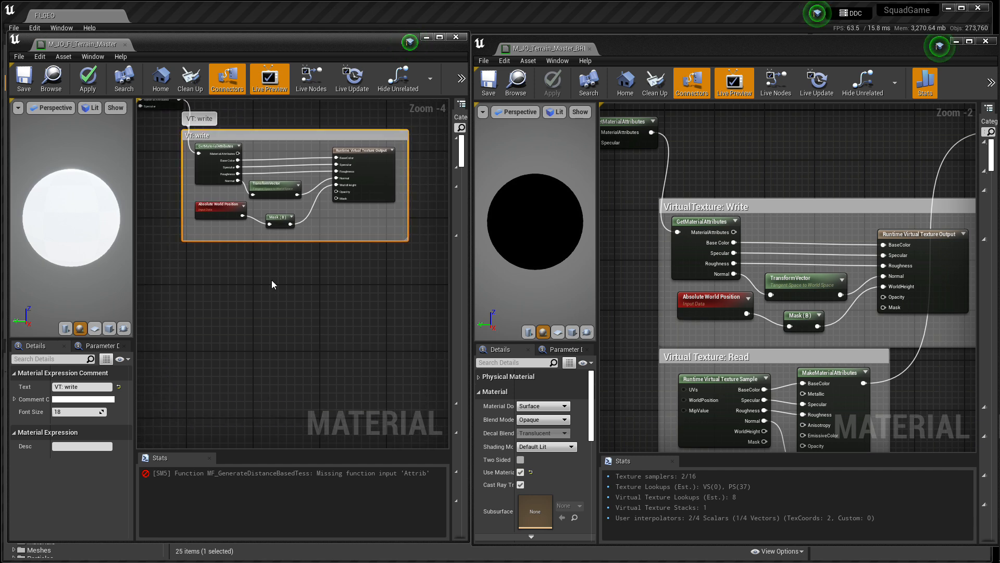
{"action": "right_click", "coordinate": [229, 296]}
{"action": "type", "text": "virtual"}
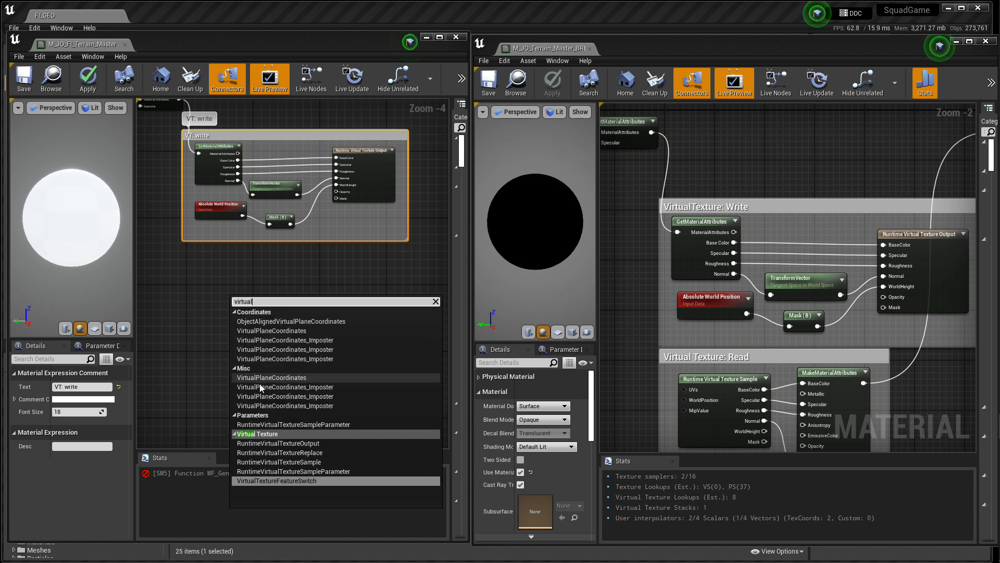
{"action": "left_click", "coordinate": [286, 463]}
{"action": "left_click_drag", "start_coordinate": [255, 301], "coordinate": [212, 282]}
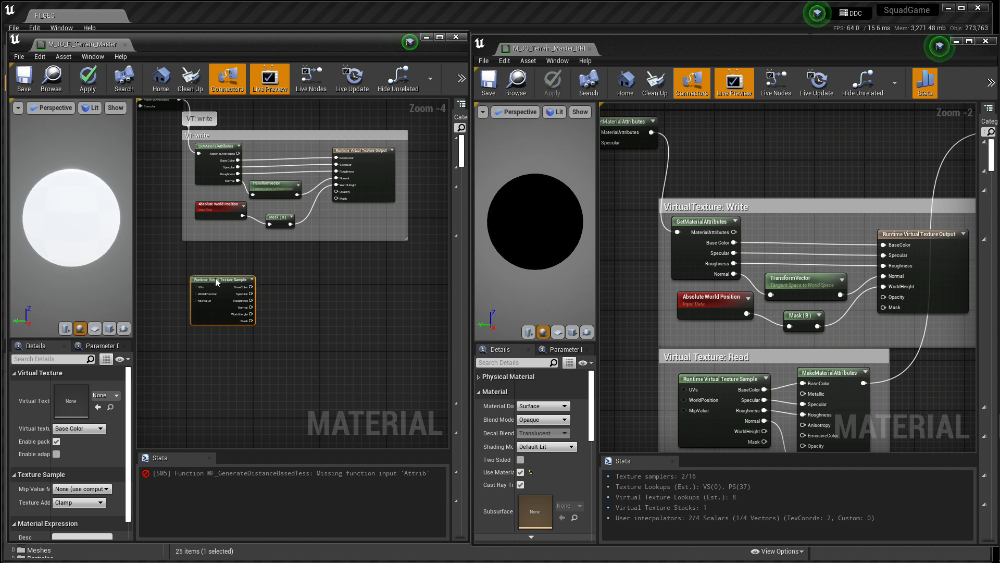
- Add a MakeMaterialAttributes node beside Runtime Virtual Texture Sample and connect its BaseColor, Specular, Roughness and Normal inputs to the matching sample outputs
{"action": "right_click", "coordinate": [318, 309]}
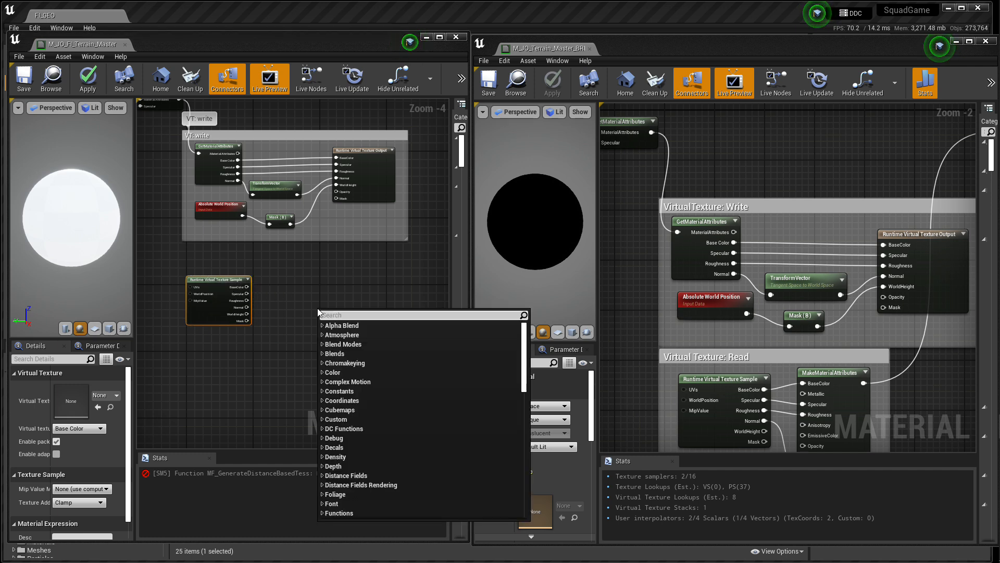
{"action": "type", "text": "makem"}
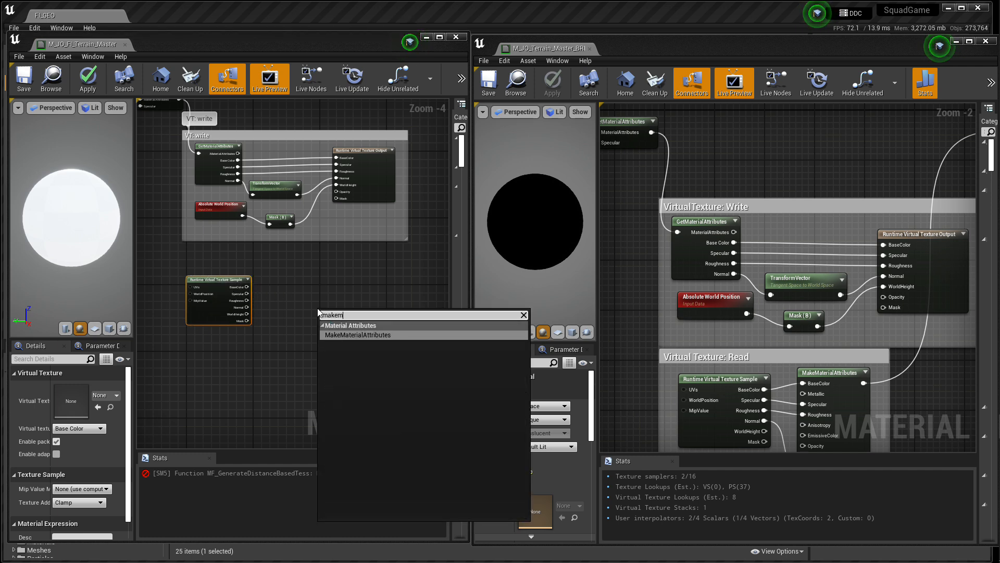
{"action": "left_click", "coordinate": [355, 335]}
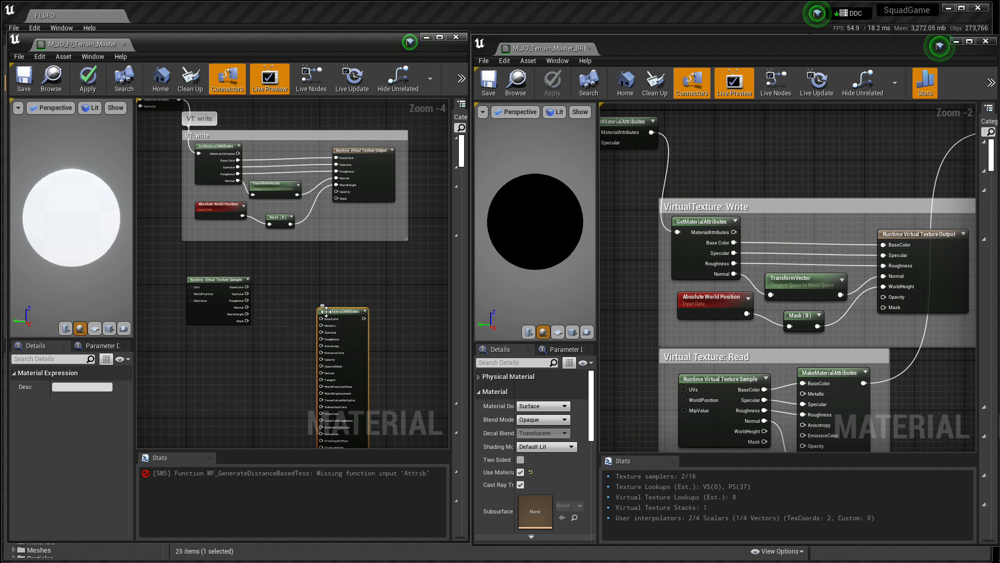
{"action": "left_click_drag", "start_coordinate": [324, 313], "coordinate": [301, 288]}
{"action": "scroll", "coordinate": [258, 301], "scroll_direction": "up", "scroll_amount": 2}
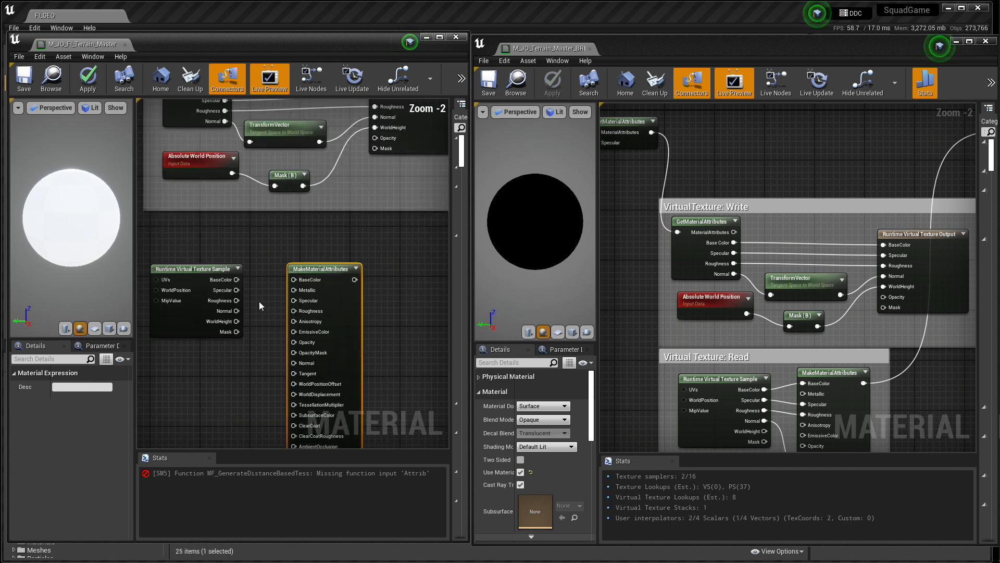
{"action": "left_click_drag", "start_coordinate": [237, 279], "coordinate": [292, 363]}
- Wrap the sample and MakeMaterialAttributes nodes in a comment box named "VT: read" and align it directly beneath "VT: write"
{"action": "scroll", "coordinate": [245, 364], "scroll_direction": "down", "scroll_amount": 2}
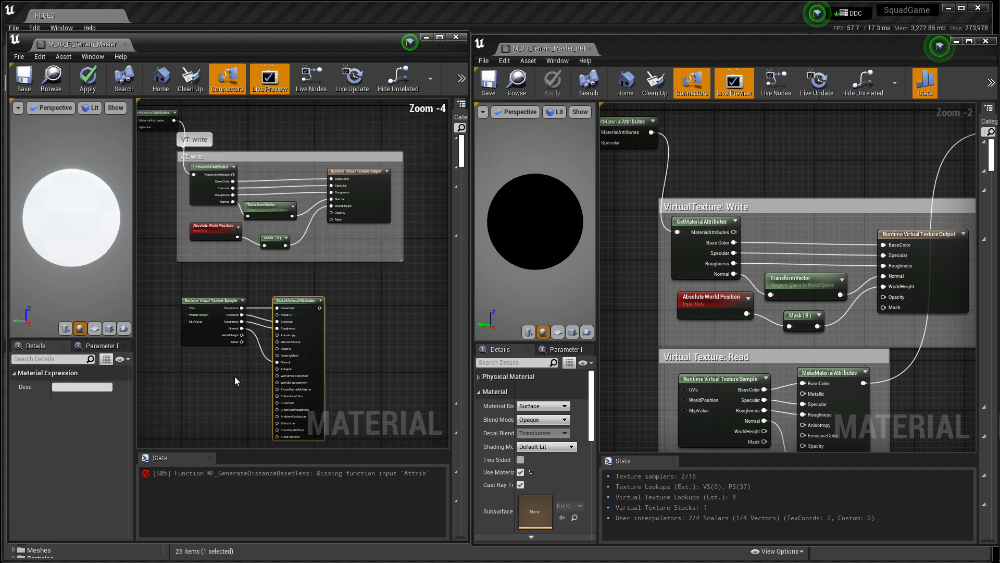
{"action": "left_click_drag", "start_coordinate": [177, 244], "coordinate": [321, 381]}
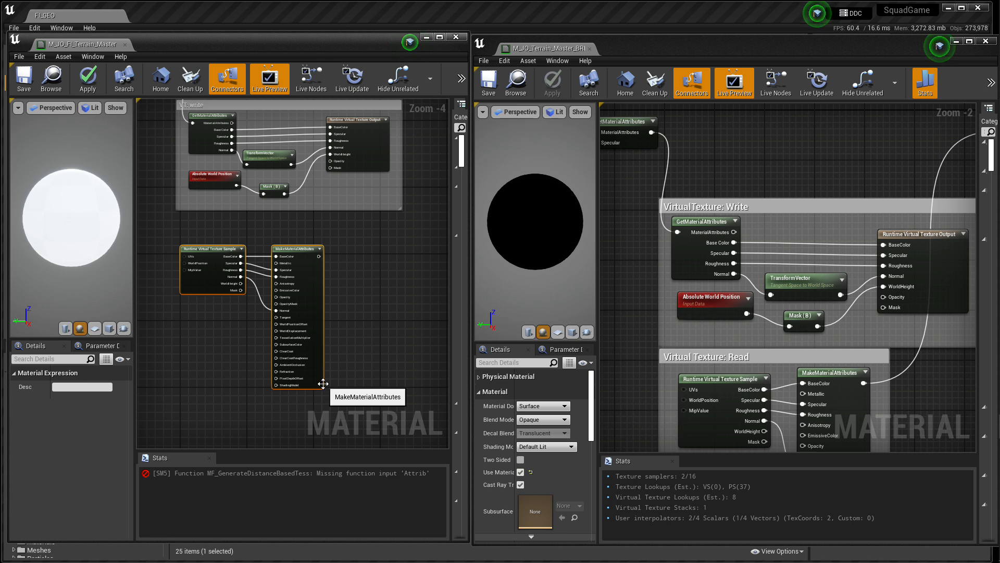
{"action": "type", "text": "cV"}
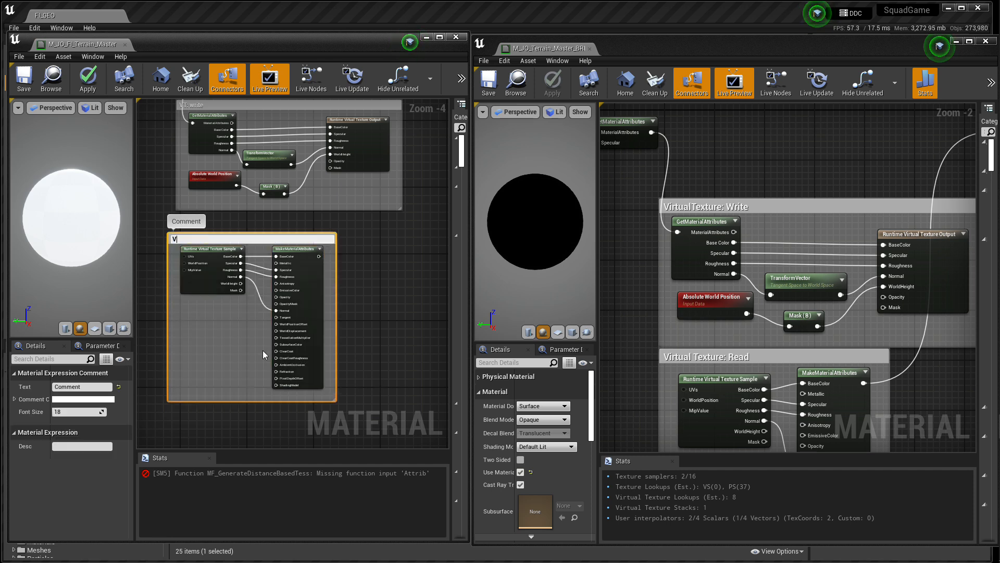
{"action": "type", "text": "T: read"}
{"action": "key", "text": "Return"}
{"action": "left_click_drag", "start_coordinate": [271, 237], "coordinate": [333, 227]}
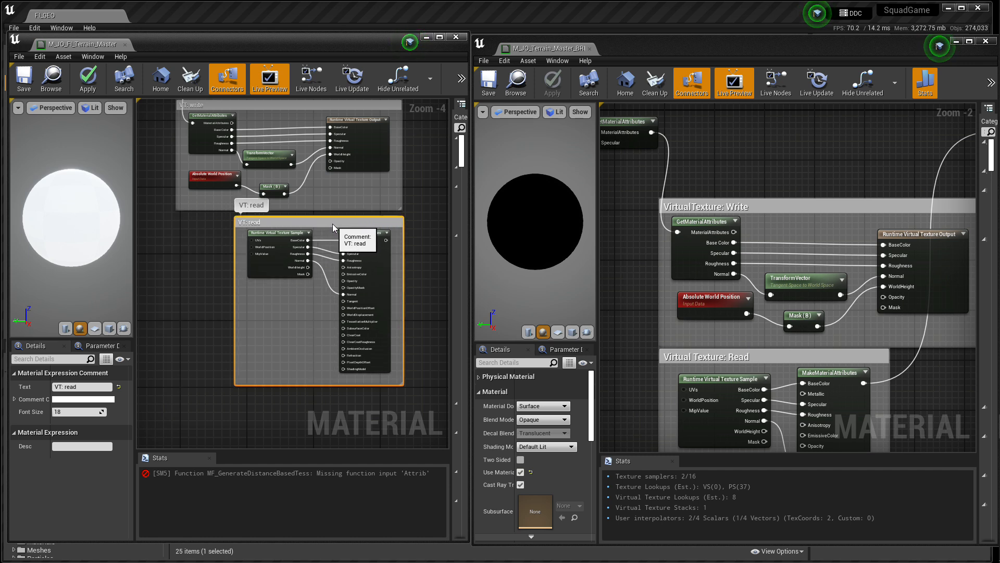
- Connect the MakeMaterialAttributes output to the input of MF_GenerateDistanceBasedTess
{"action": "right_click_drag", "start_coordinate": [405, 201], "coordinate": [295, 263]}
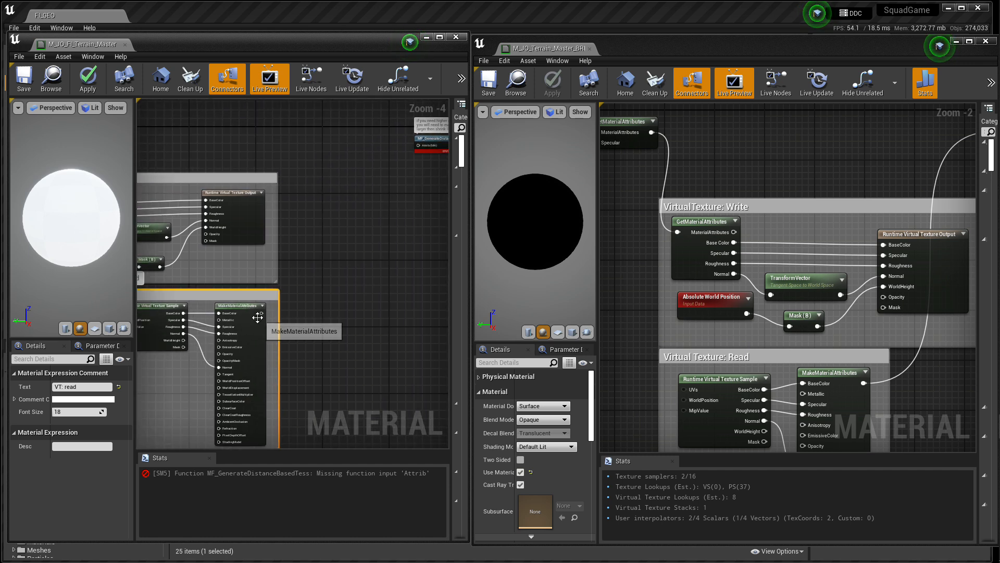
{"action": "left_click_drag", "start_coordinate": [261, 313], "coordinate": [416, 145]}
- Move the MF_GenerateDistanceBasedTess function, its comment and the final material node closer to the VT comment boxes
{"action": "right_click_drag", "start_coordinate": [417, 218], "coordinate": [271, 253]}
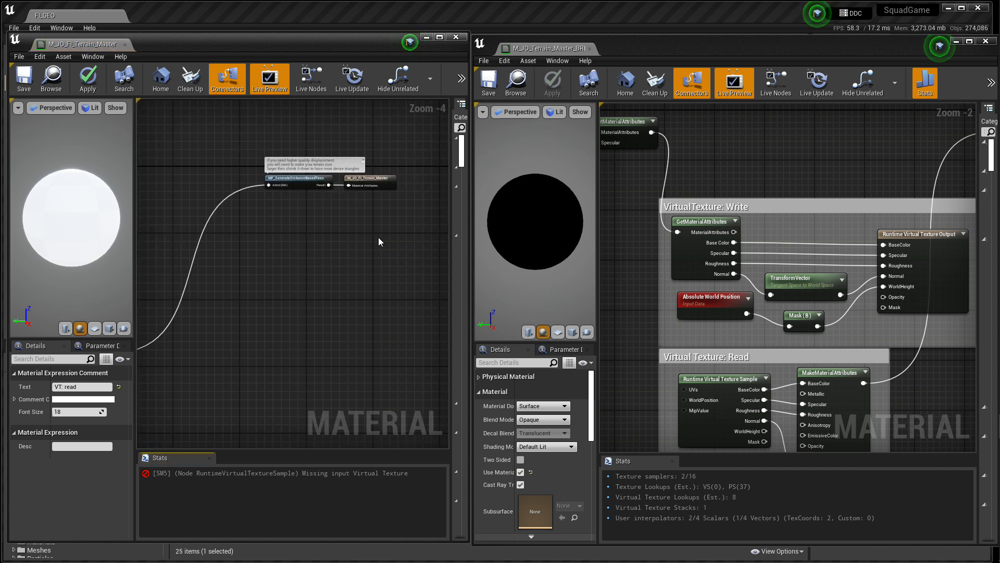
{"action": "left_click_drag", "start_coordinate": [378, 238], "coordinate": [308, 180]}
{"action": "right_click_drag", "start_coordinate": [268, 243], "coordinate": [359, 252]}
{"action": "left_click_drag", "start_coordinate": [377, 190], "coordinate": [279, 194]}
{"action": "right_click_drag", "start_coordinate": [272, 261], "coordinate": [384, 275]}
{"action": "scroll", "coordinate": [384, 275], "scroll_direction": "down", "scroll_amount": 1}
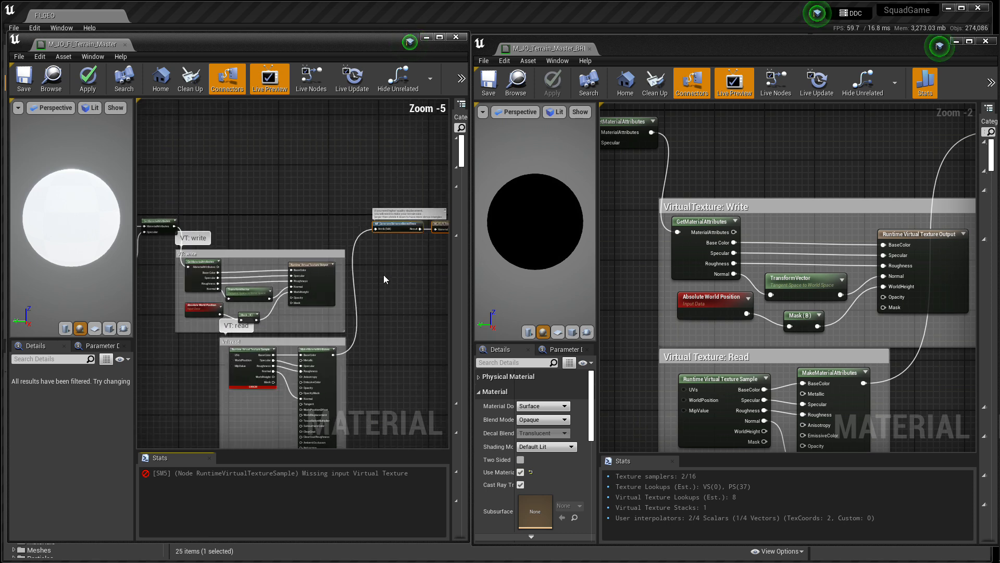
{"action": "left_click_drag", "start_coordinate": [396, 227], "coordinate": [392, 239]}
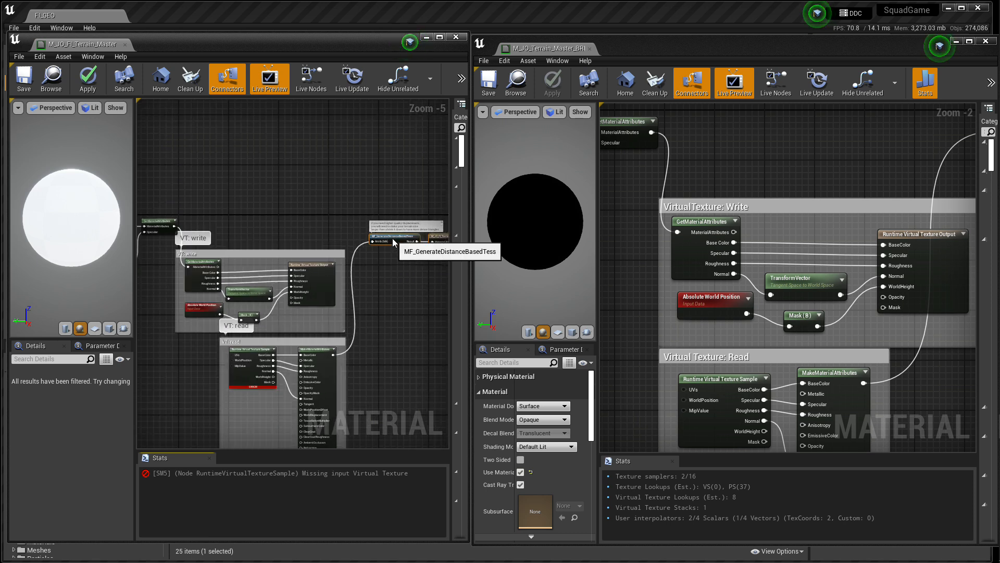
{"action": "left_click", "coordinate": [386, 291]}
- Compare the Runtime Virtual Texture Sample settings in the Flinders Island and BRB terrain materials
{"action": "right_click_drag", "start_coordinate": [379, 337], "coordinate": [379, 267]}
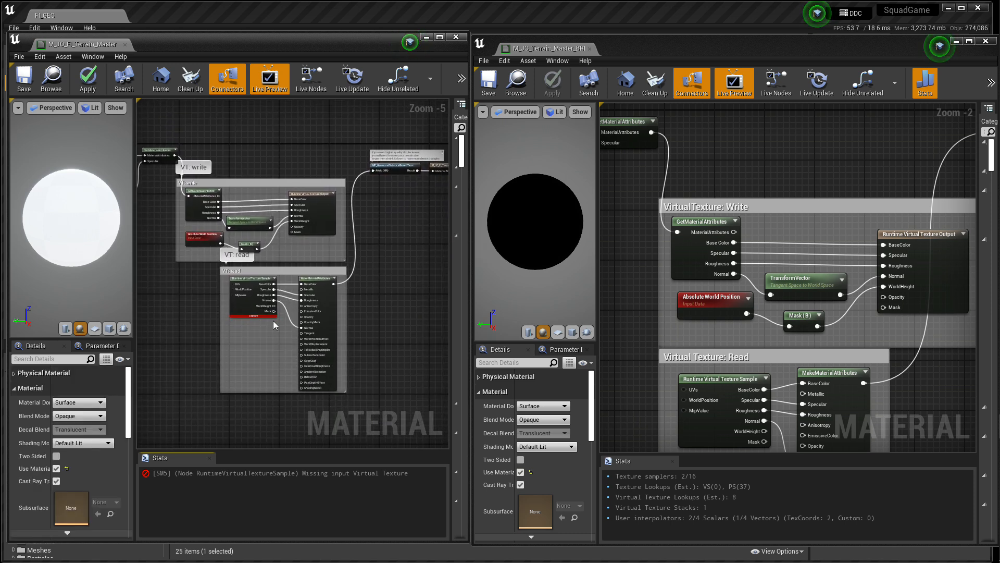
{"action": "left_click", "coordinate": [272, 315]}
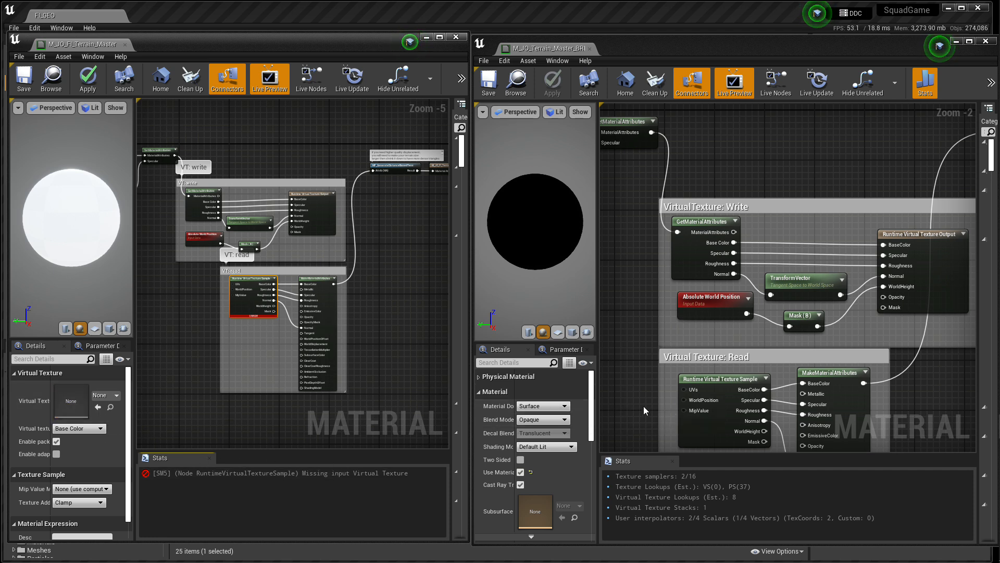
{"action": "left_click", "coordinate": [724, 388]}
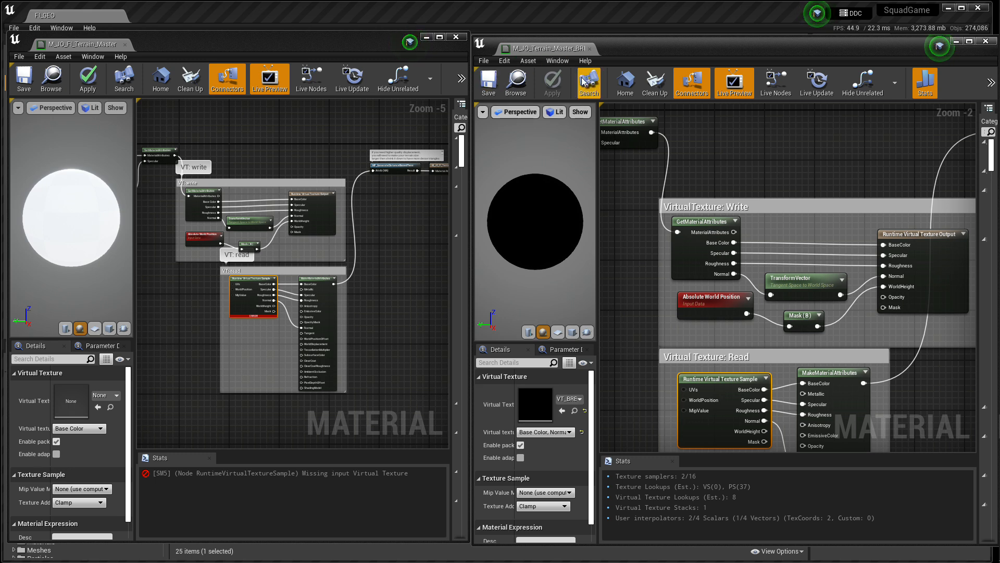
- Close the BRB terrain material and dock the M_JO_FI_Terrain_Master editor beside the FI_GEO level tab
{"action": "left_click", "coordinate": [590, 49]}
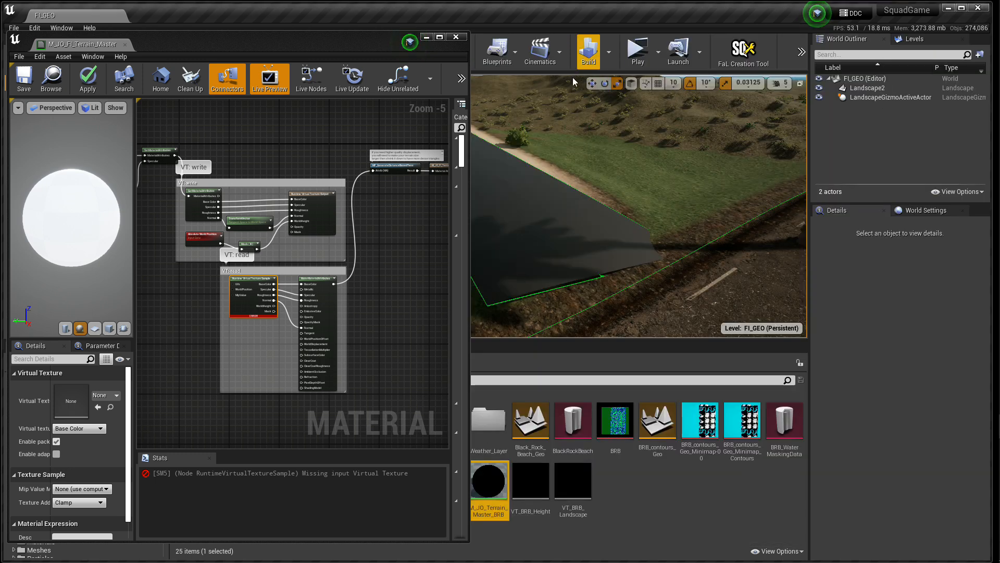
{"action": "left_click_drag", "start_coordinate": [124, 49], "coordinate": [215, 19]}
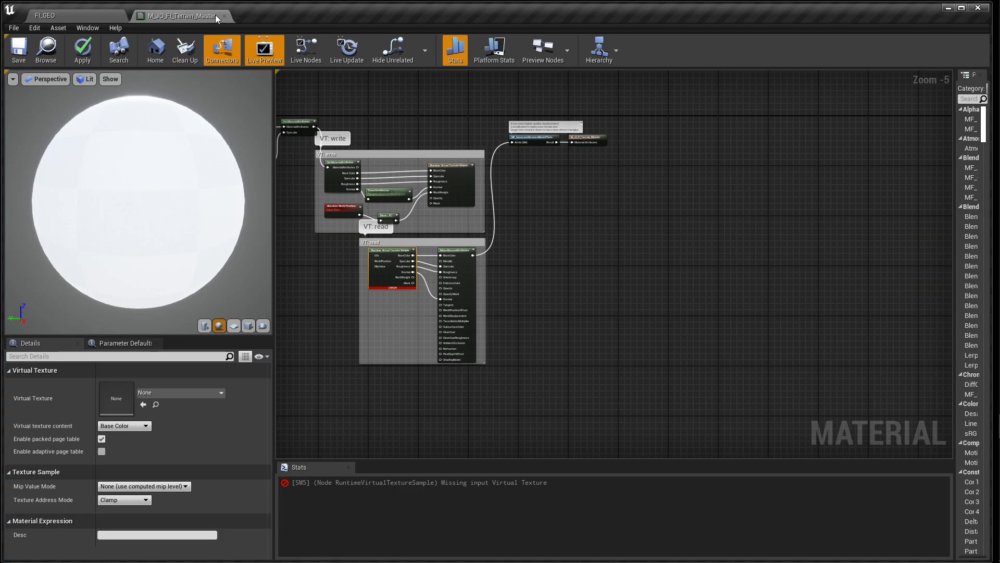
- Create a Runtime Virtual Texture asset named VT_FI_Height in the Flinders_Island_WIP map folder
{"action": "left_click", "coordinate": [95, 19]}
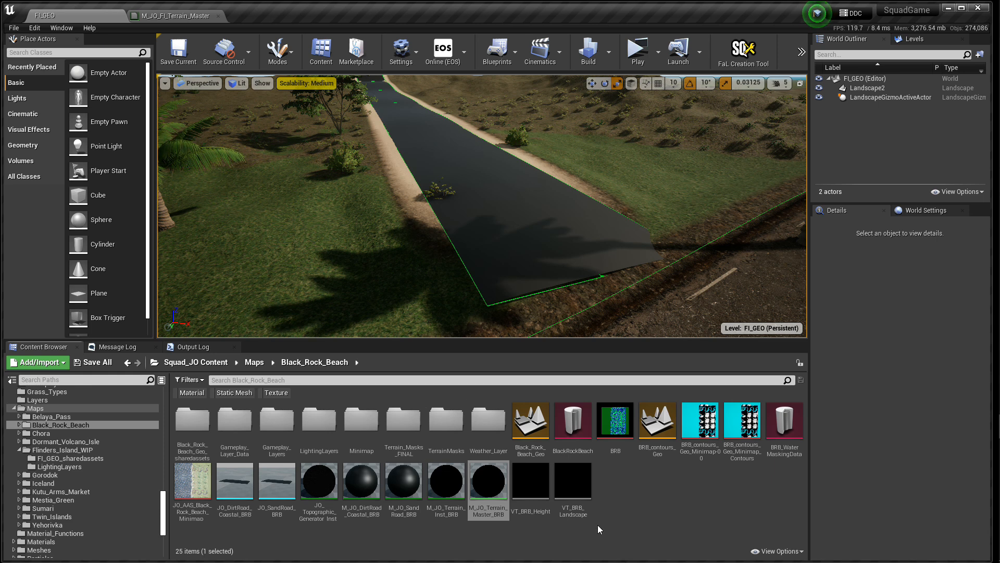
{"action": "left_click", "coordinate": [61, 449]}
{"action": "left_click", "coordinate": [428, 505]}
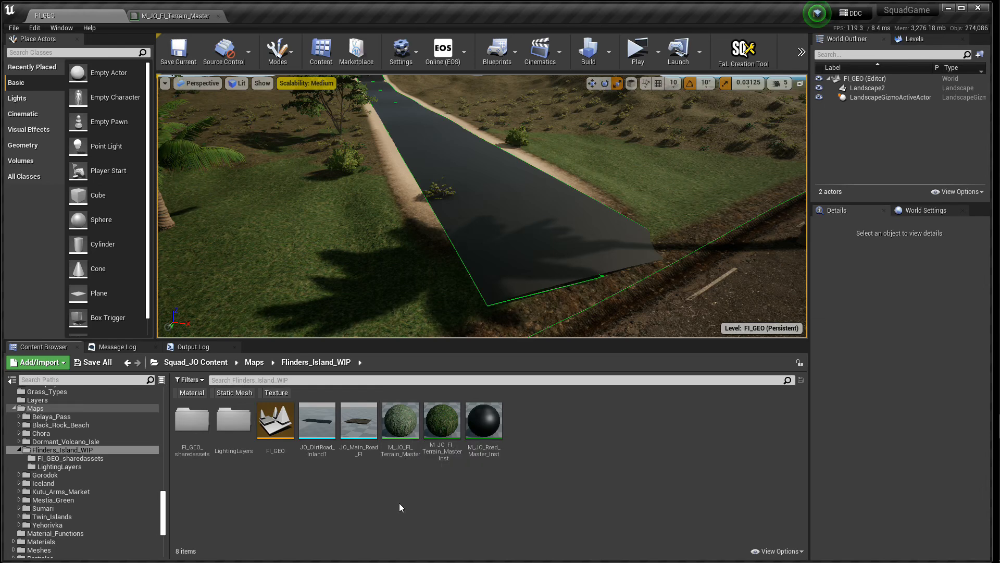
{"action": "right_click", "coordinate": [439, 509]}
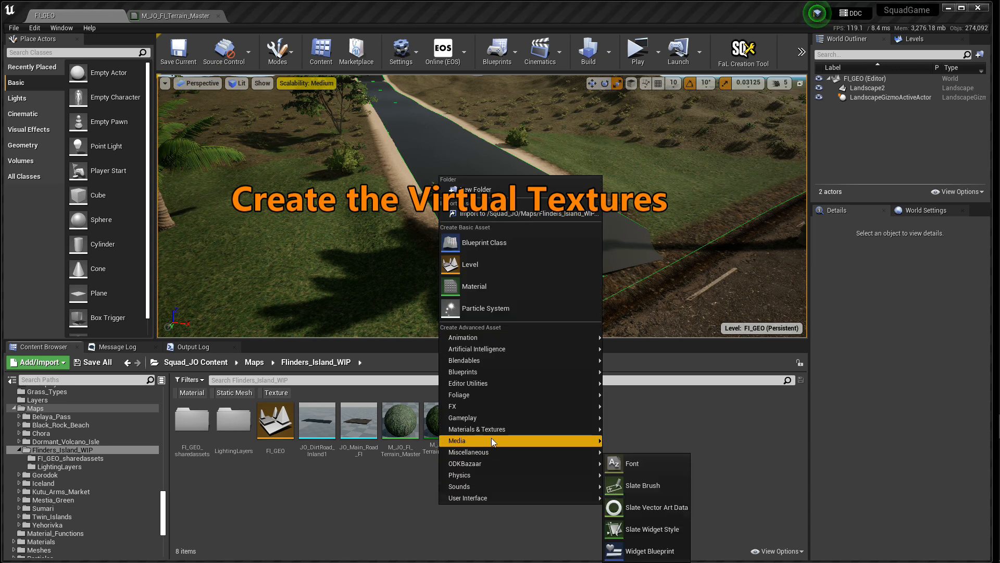
{"action": "mouse_move", "coordinate": [489, 430]}
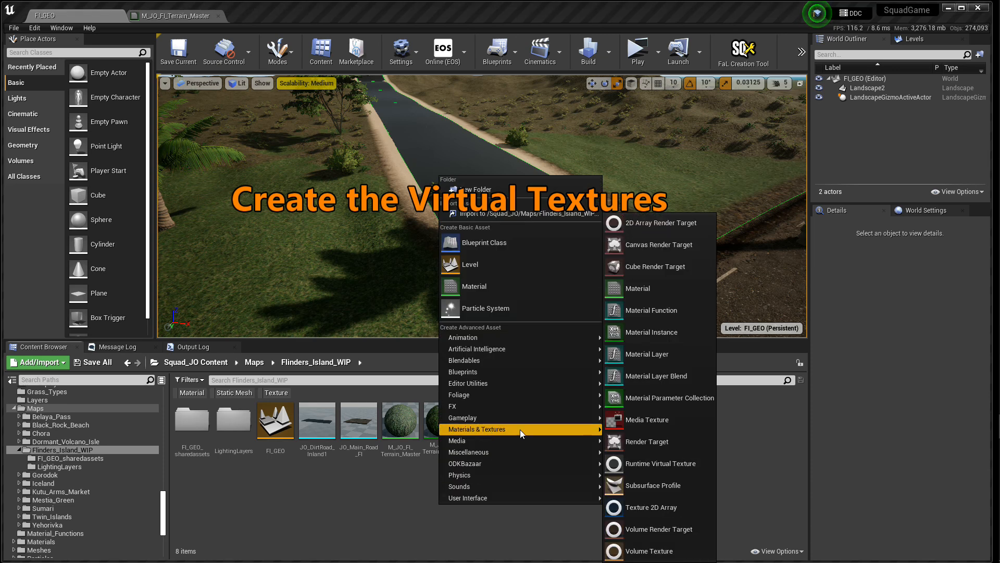
{"action": "left_click", "coordinate": [646, 461]}
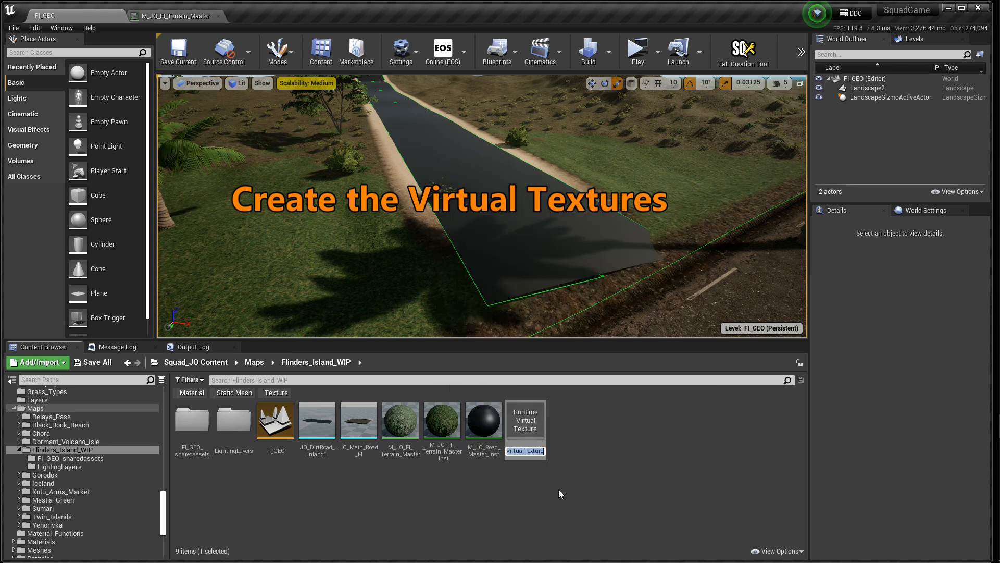
{"action": "type", "text": "VT_"}
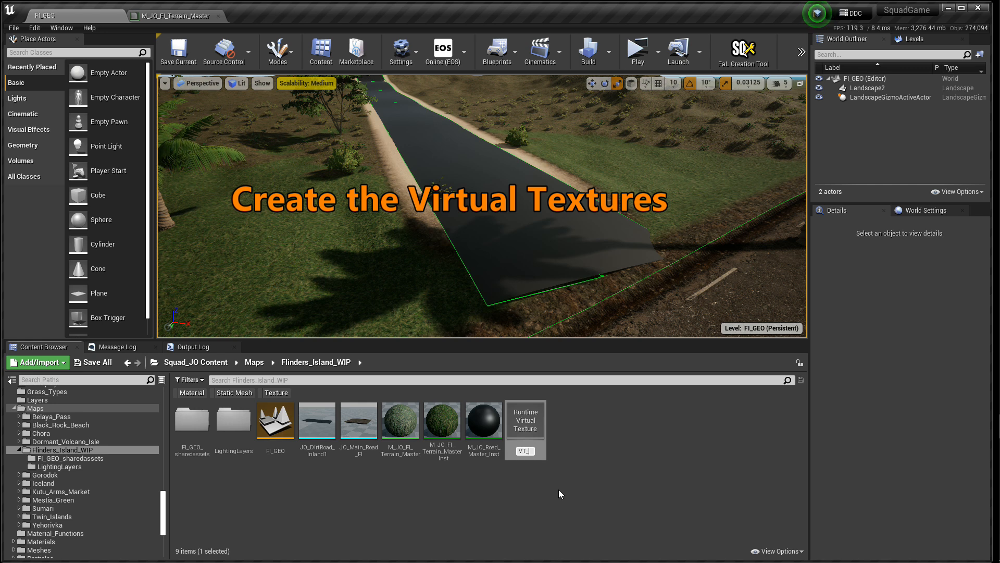
{"action": "type", "text": "FI_"}
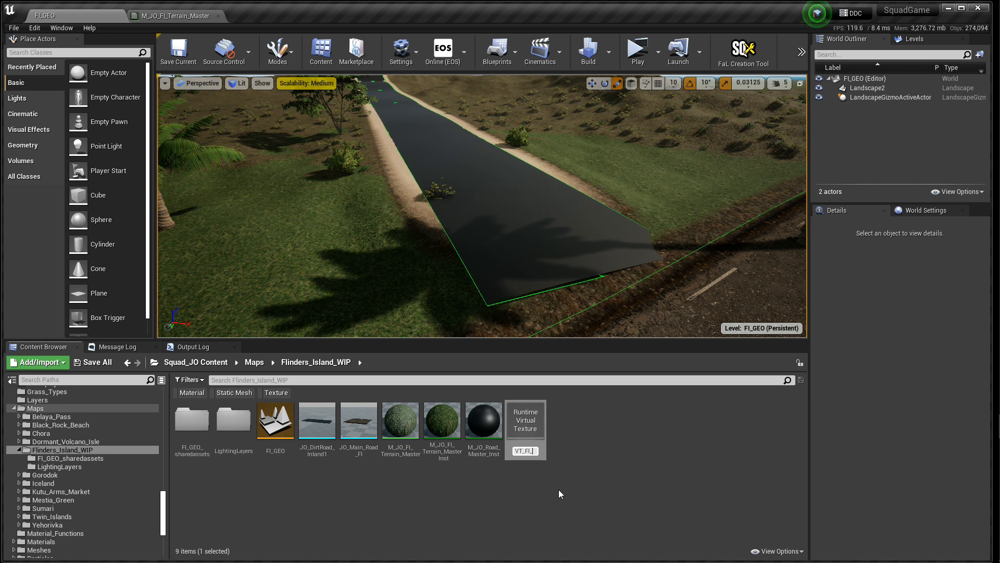
{"action": "type", "text": "Height"}
{"action": "key", "text": "Return"}
- Create a second Runtime Virtual Texture asset named VT_FI_Landscape in the same folder
{"action": "right_click", "coordinate": [559, 494]}
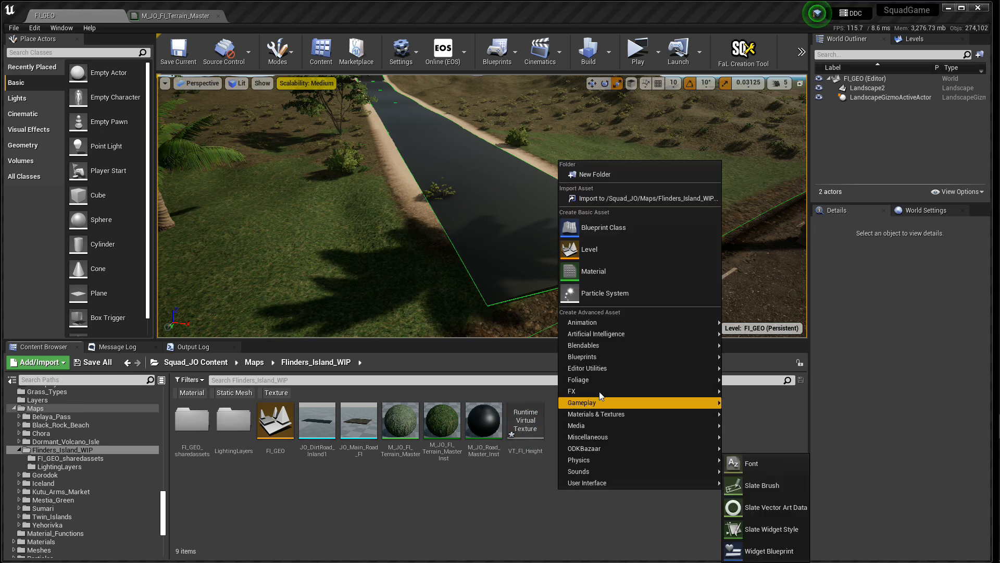
{"action": "mouse_move", "coordinate": [601, 412]}
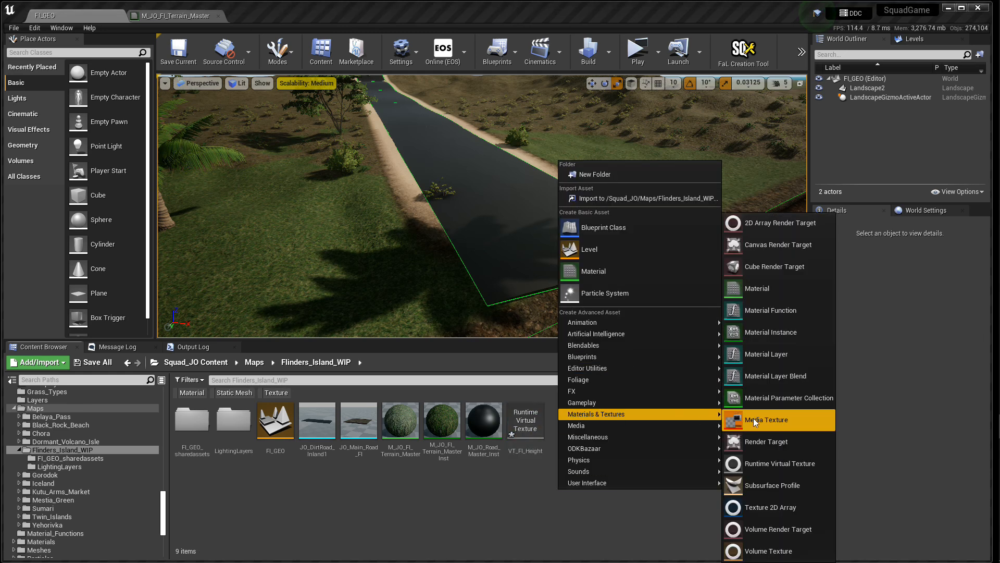
{"action": "left_click", "coordinate": [752, 461]}
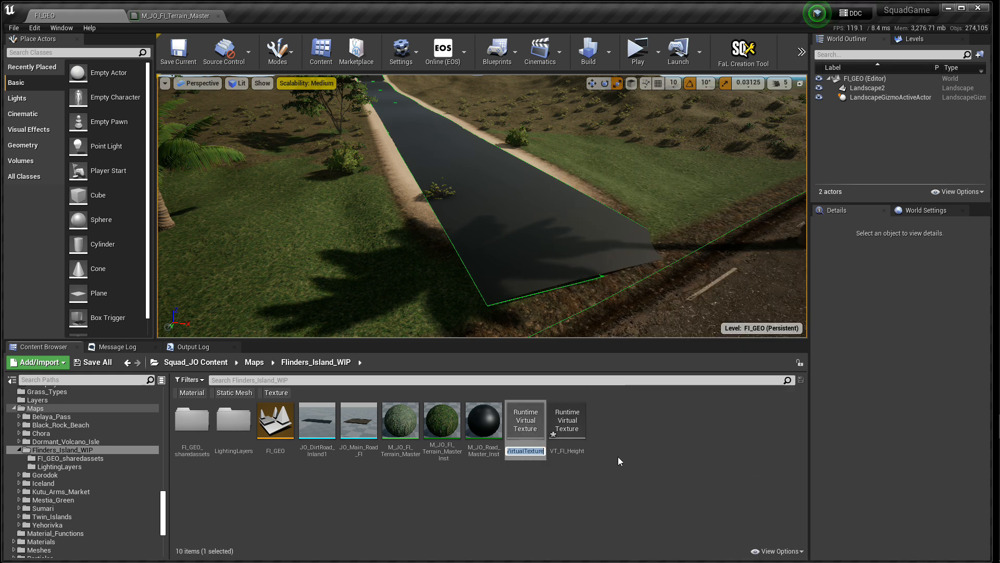
{"action": "type", "text": "VT"}
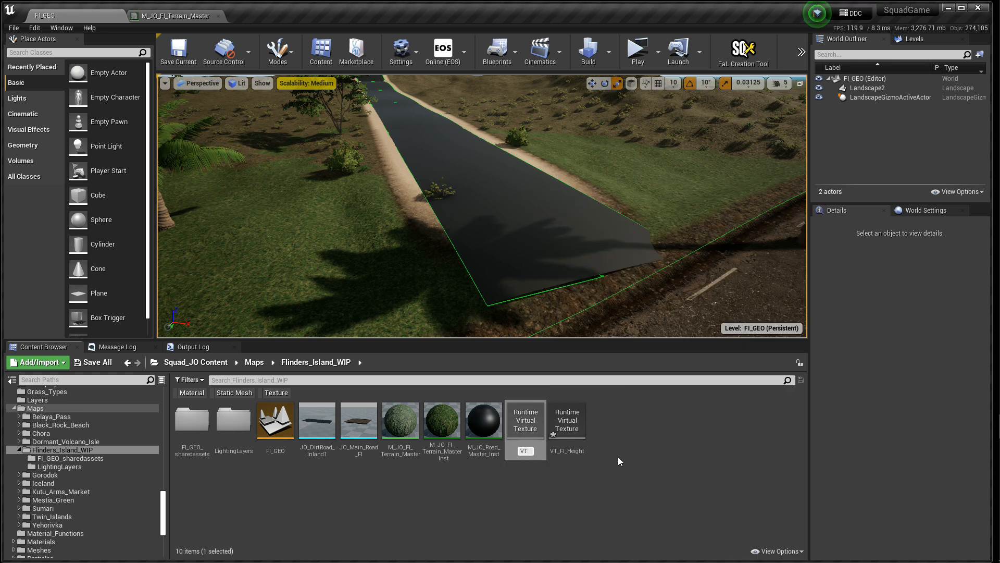
{"action": "type", "text": "_FI_Landscape"}
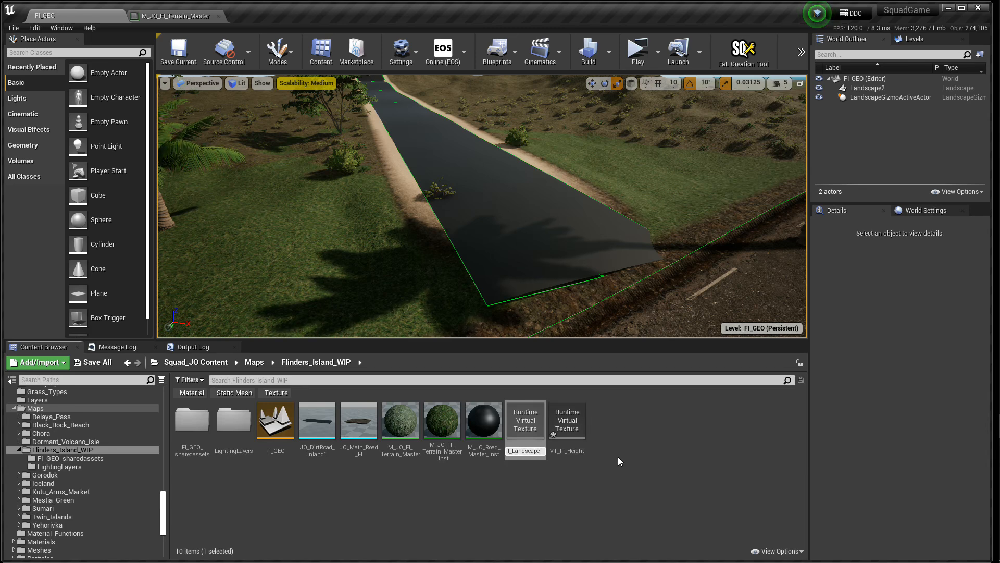
{"action": "key", "text": "Return"}
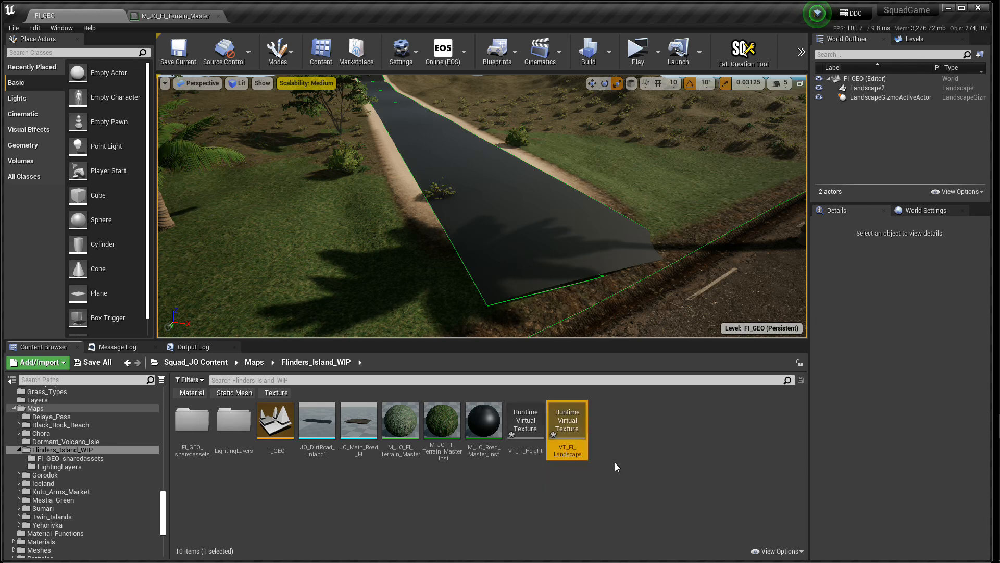
{"action": "left_click", "coordinate": [633, 477]}
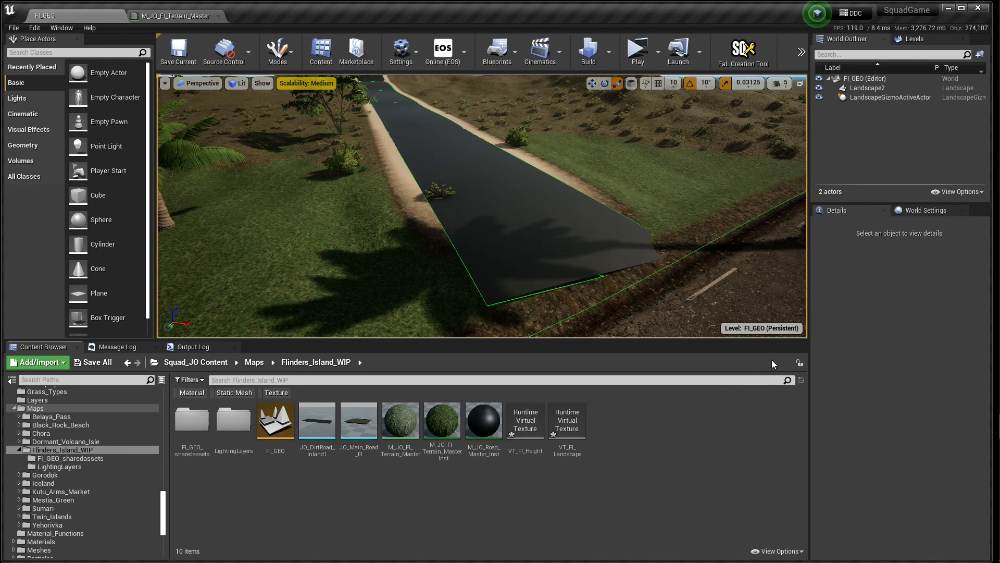
- Add two Draw in Virtual Textures elements to the Landscape2 actor and assign VT_FI_Height and VT_FI_Landscape to them
{"action": "left_click", "coordinate": [867, 89]}
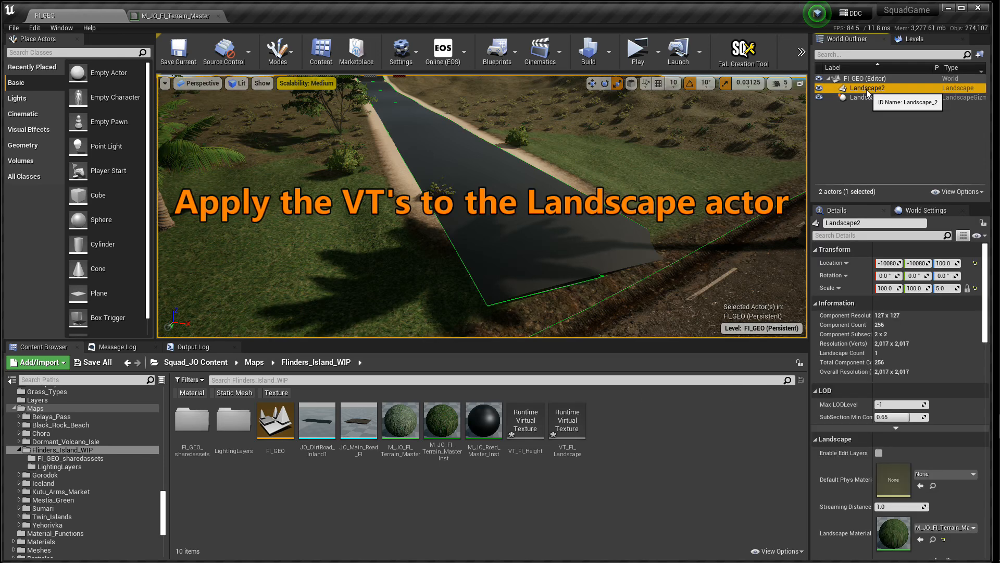
{"action": "scroll", "coordinate": [864, 374], "scroll_direction": "down", "scroll_amount": 5}
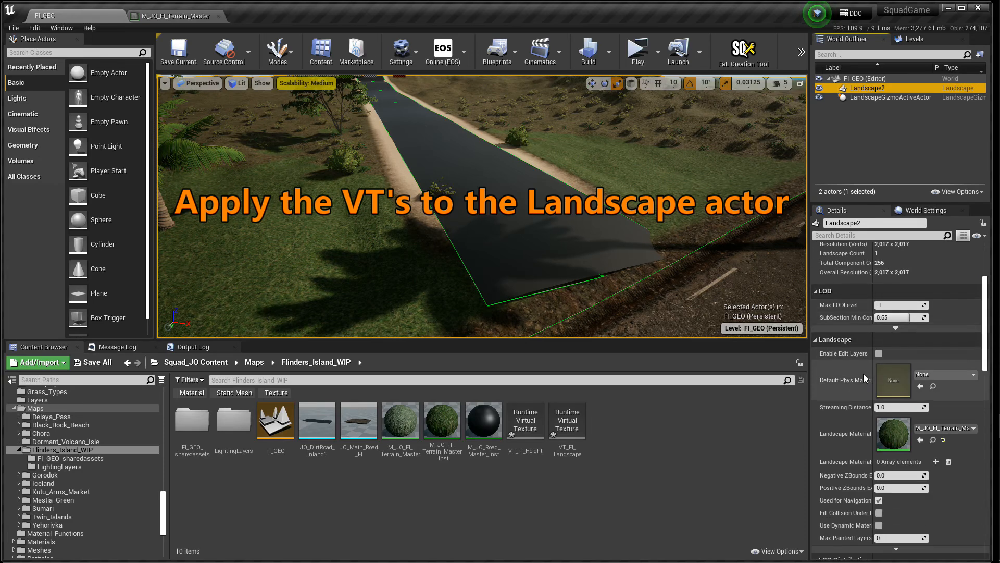
{"action": "scroll", "coordinate": [864, 375], "scroll_direction": "down", "scroll_amount": 7}
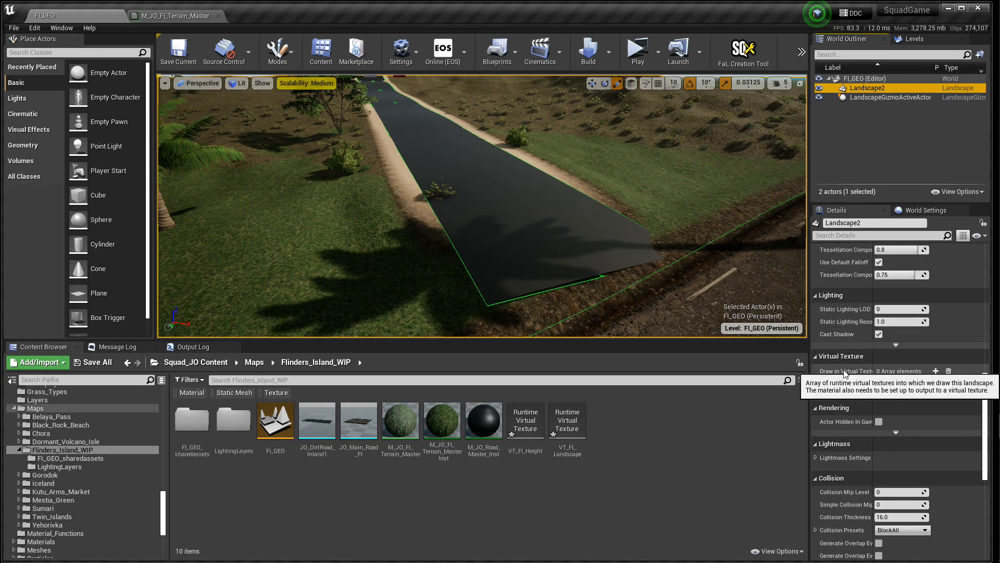
{"action": "left_click", "coordinate": [935, 371]}
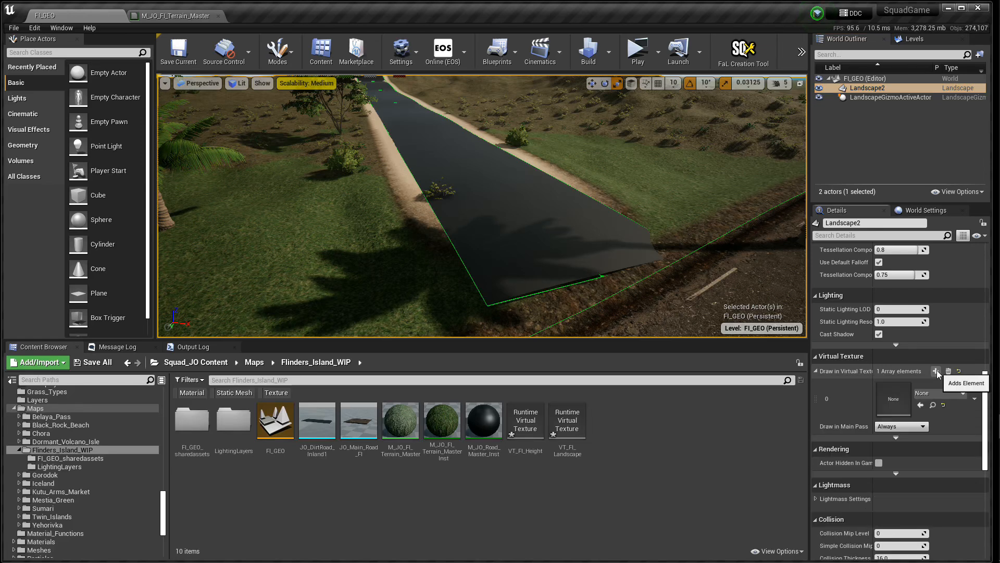
{"action": "left_click", "coordinate": [936, 371]}
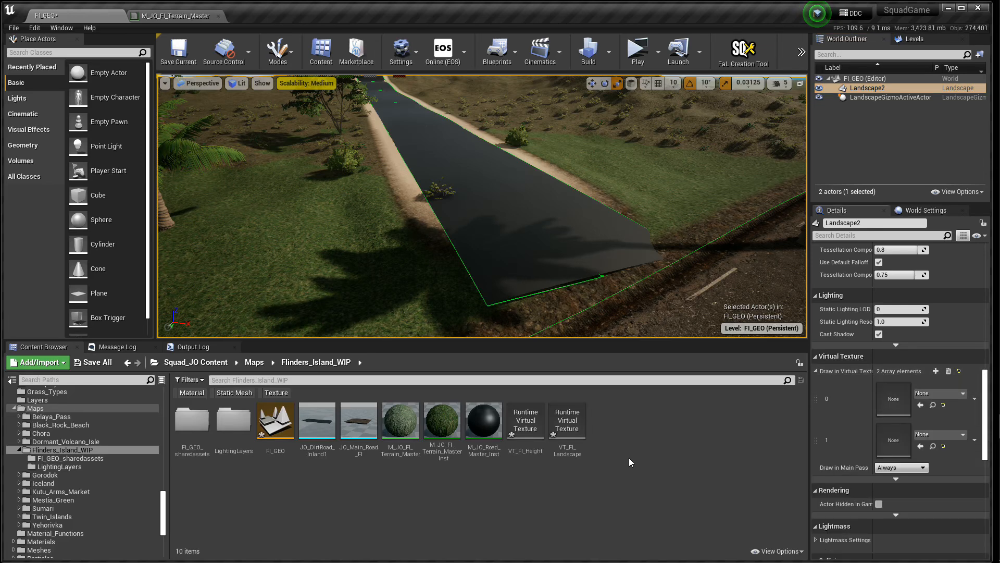
{"action": "mouse_move", "coordinate": [526, 421]}
{"action": "left_mouse_down"}
{"action": "mouse_move", "coordinate": [649, 482]}
{"action": "mouse_move", "coordinate": [894, 403]}
{"action": "left_mouse_up"}
{"action": "mouse_move", "coordinate": [568, 423]}
{"action": "left_mouse_down"}
{"action": "mouse_move", "coordinate": [889, 470]}
{"action": "mouse_move", "coordinate": [896, 442]}
{"action": "left_mouse_up"}
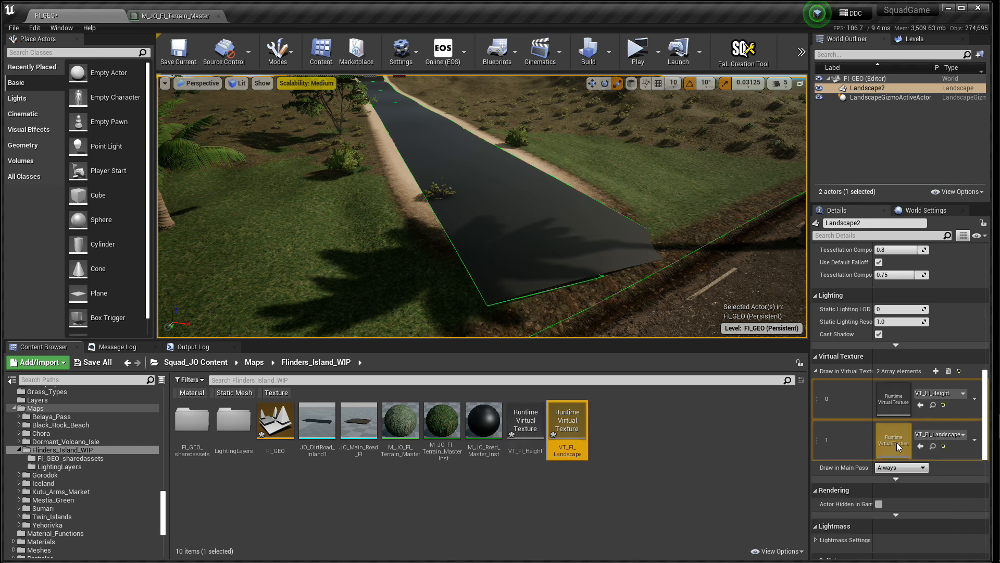
- Assign VT_FI_Landscape to the Runtime Virtual Texture Sample node in M_JO_FI_Terrain_Master and apply the material
{"action": "left_click_drag", "start_coordinate": [177, 16], "coordinate": [559, 112]}
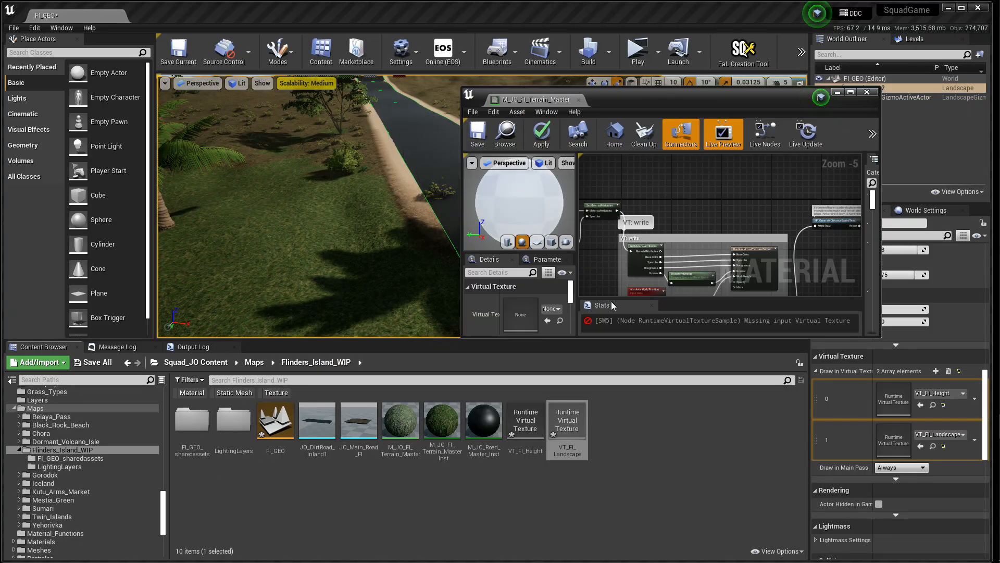
{"action": "scroll", "coordinate": [610, 246], "scroll_direction": "down", "scroll_amount": 2}
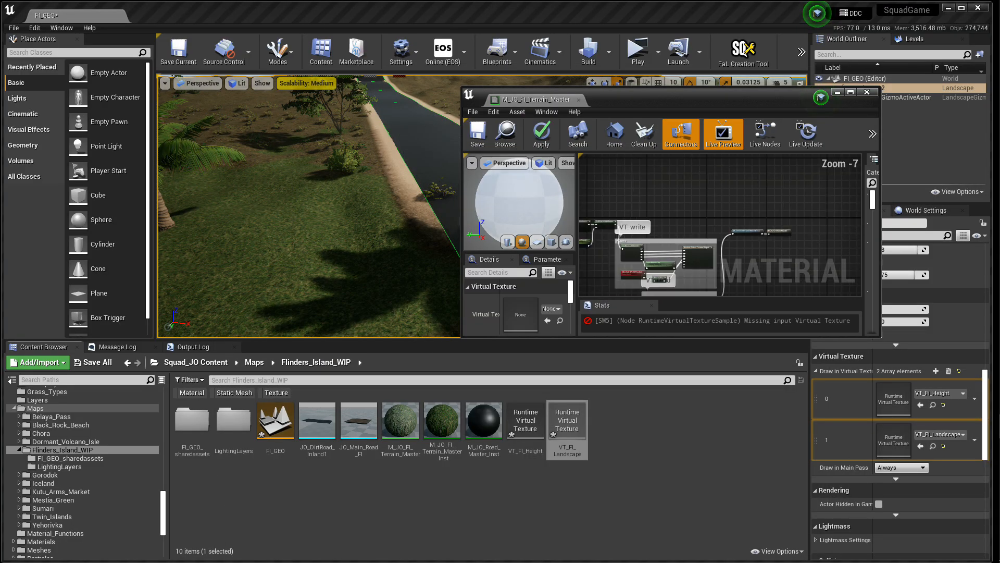
{"action": "right_click_drag", "start_coordinate": [610, 246], "coordinate": [659, 220]}
{"action": "scroll", "coordinate": [660, 220], "scroll_direction": "up", "scroll_amount": 4}
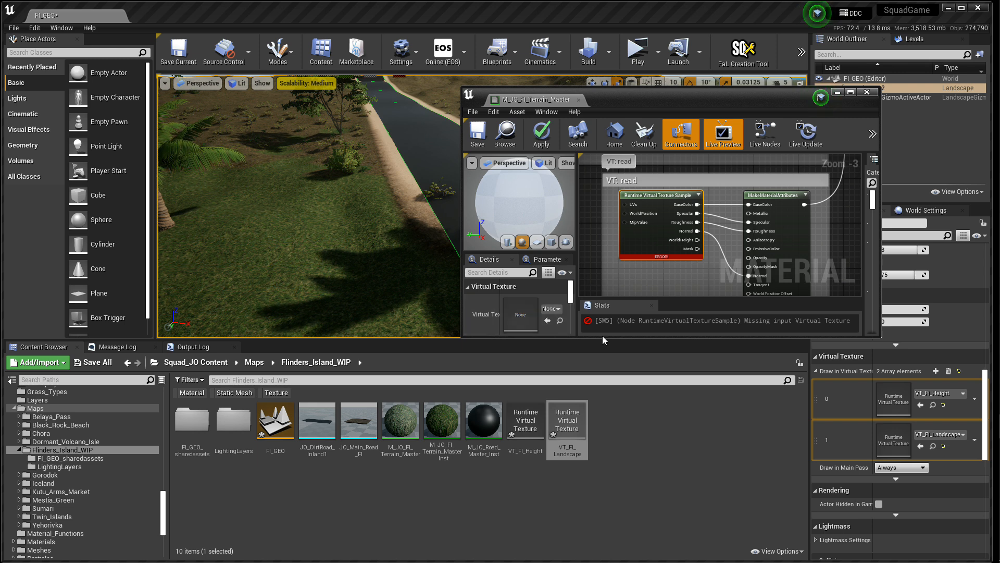
{"action": "left_click_drag", "start_coordinate": [568, 425], "coordinate": [525, 321]}
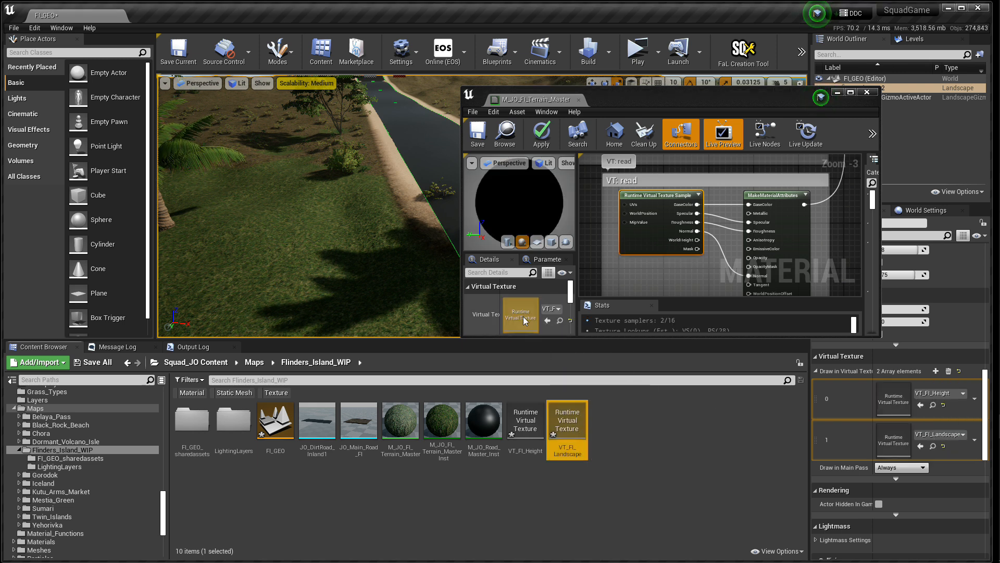
{"action": "left_click", "coordinate": [541, 136]}
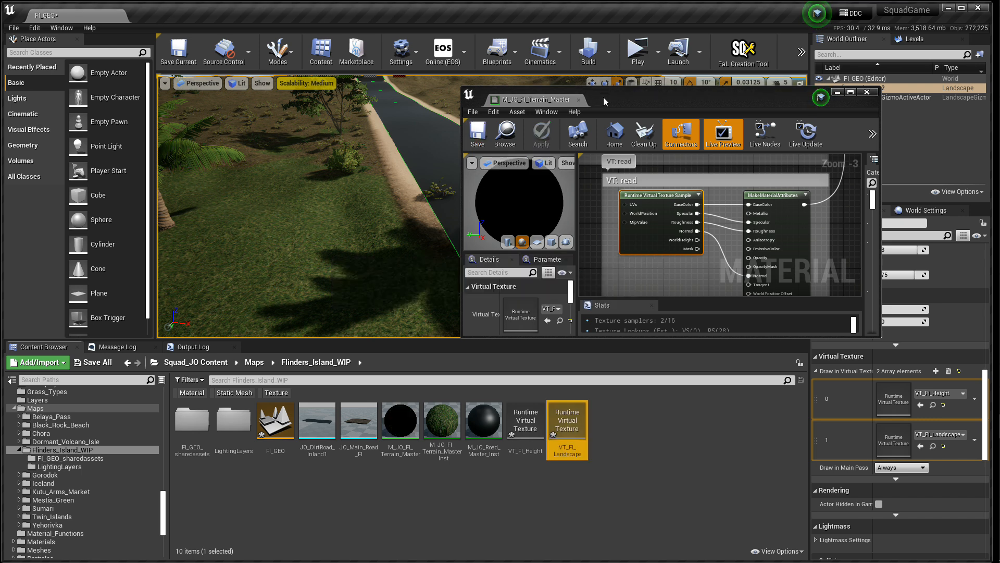
- Dock the M_JO_FI_Terrain_Master editor beside the FI_GEO level, return to the level and save all changes
{"action": "left_click_drag", "start_coordinate": [552, 102], "coordinate": [181, 12]}
{"action": "left_click", "coordinate": [101, 17]}
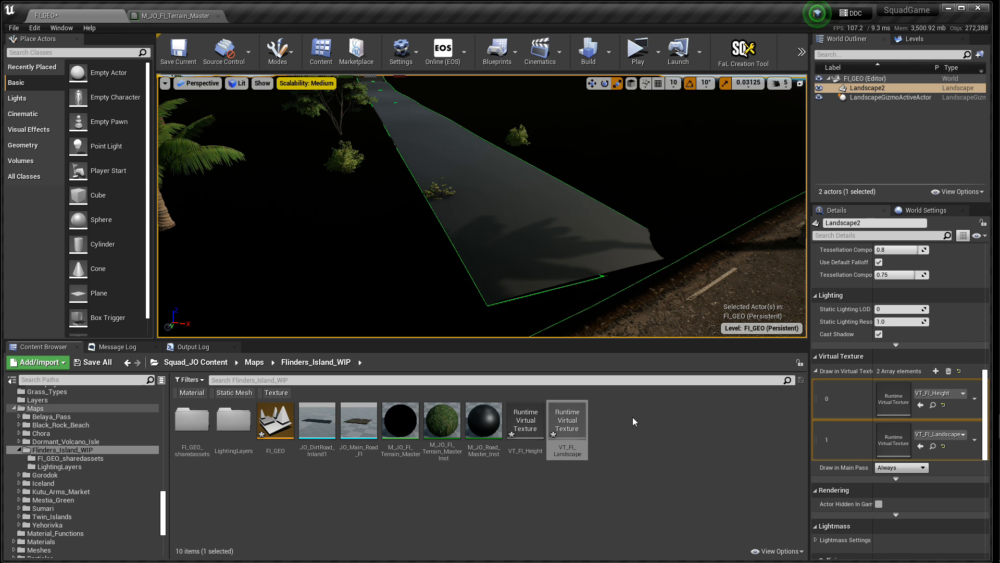
{"action": "right_click_drag", "start_coordinate": [563, 212], "coordinate": [599, 193]}
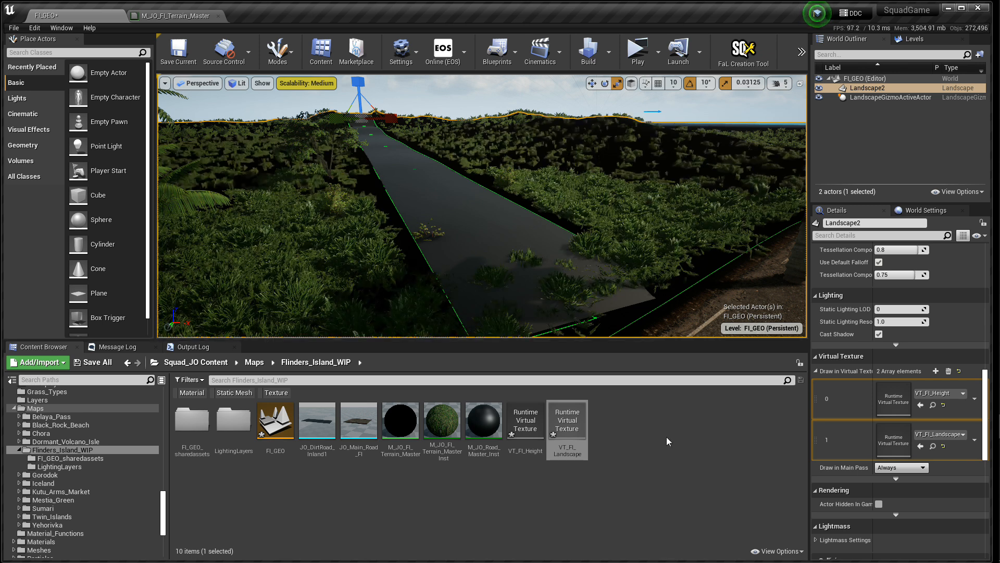
{"action": "left_click", "coordinate": [14, 27]}
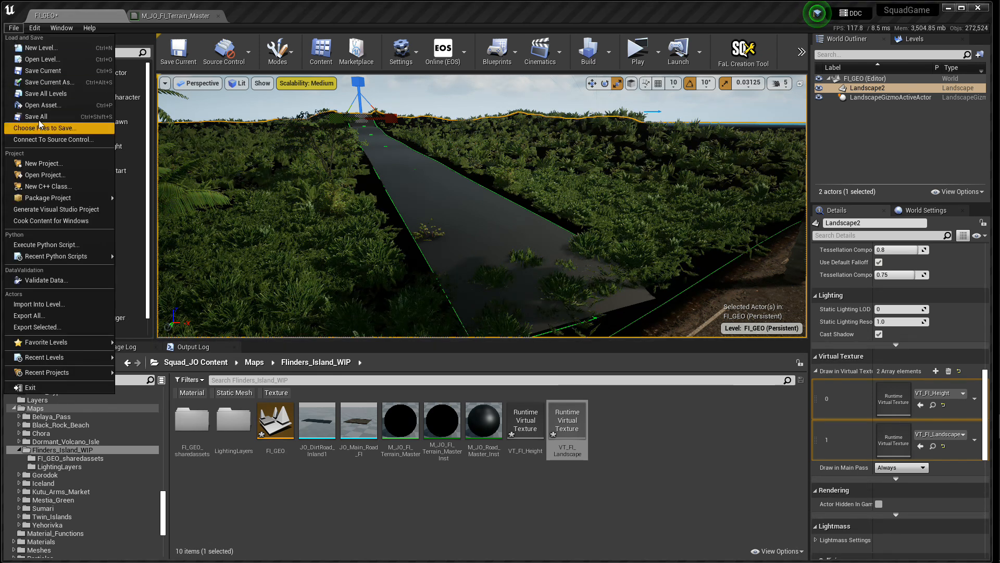
{"action": "left_click", "coordinate": [37, 116]}
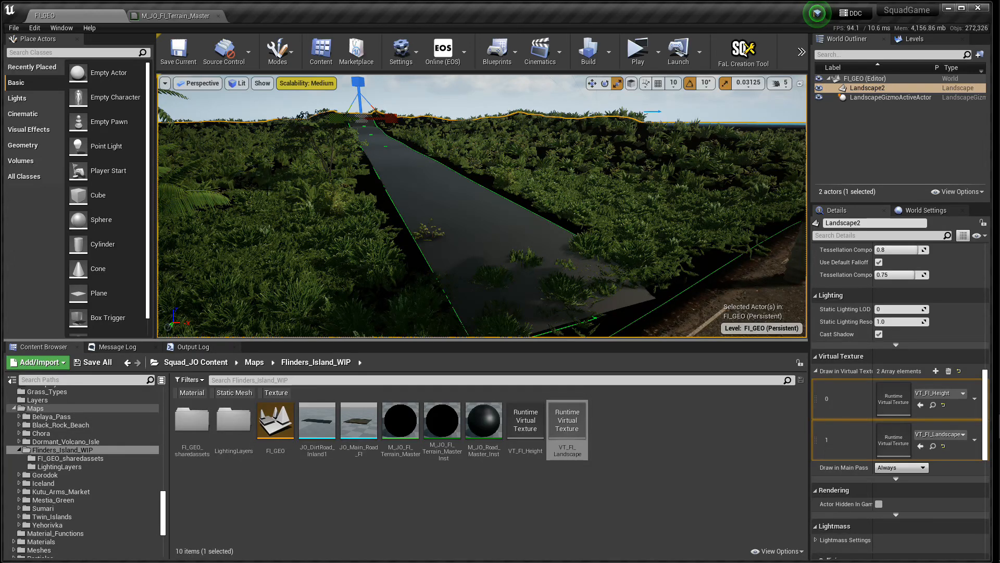
- Find the Runtime Virtual Texture Volume actor with the search term "virtual" and place two of them in the level
{"action": "left_click", "coordinate": [32, 53]}
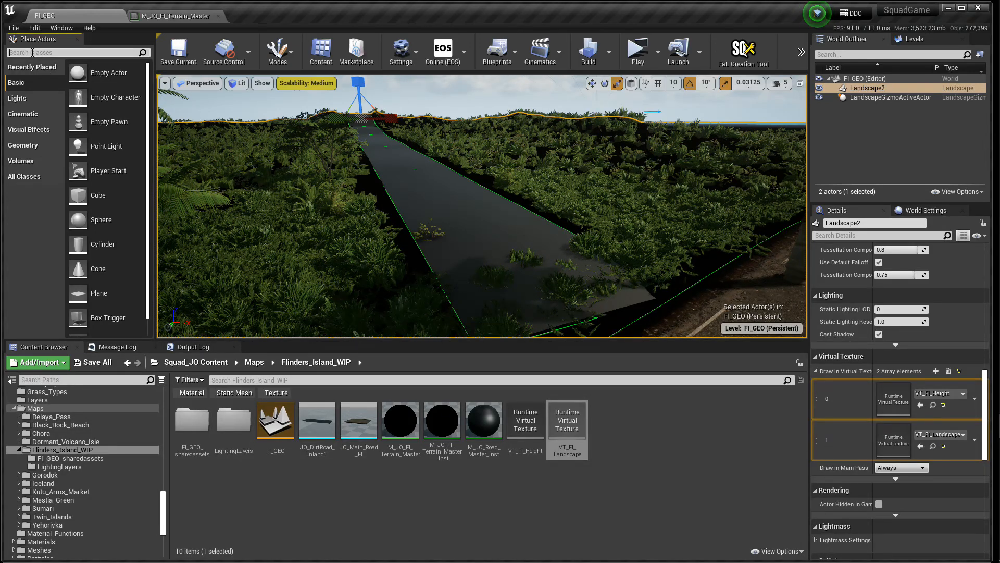
{"action": "type", "text": "virtual"}
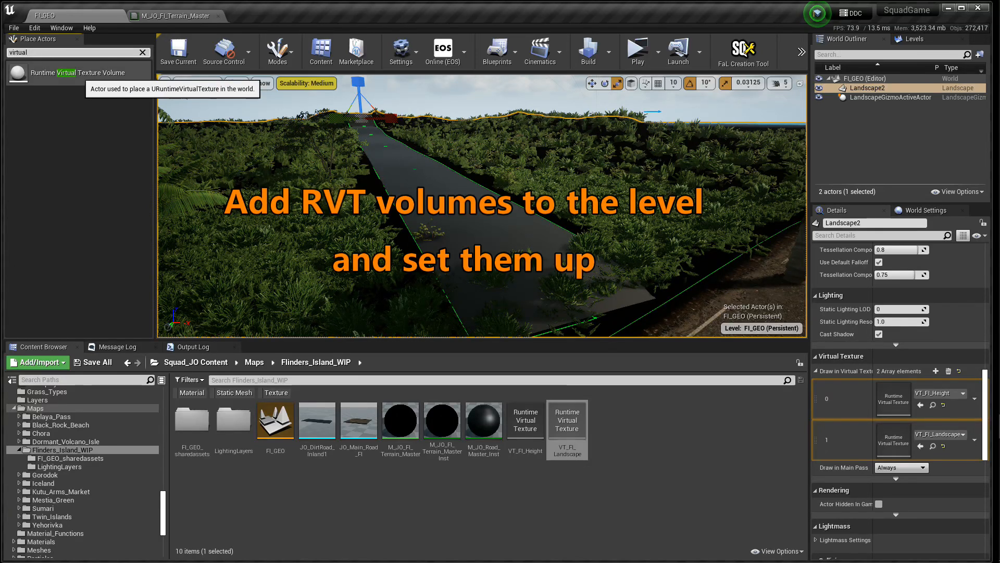
{"action": "left_click_drag", "start_coordinate": [78, 76], "coordinate": [323, 182]}
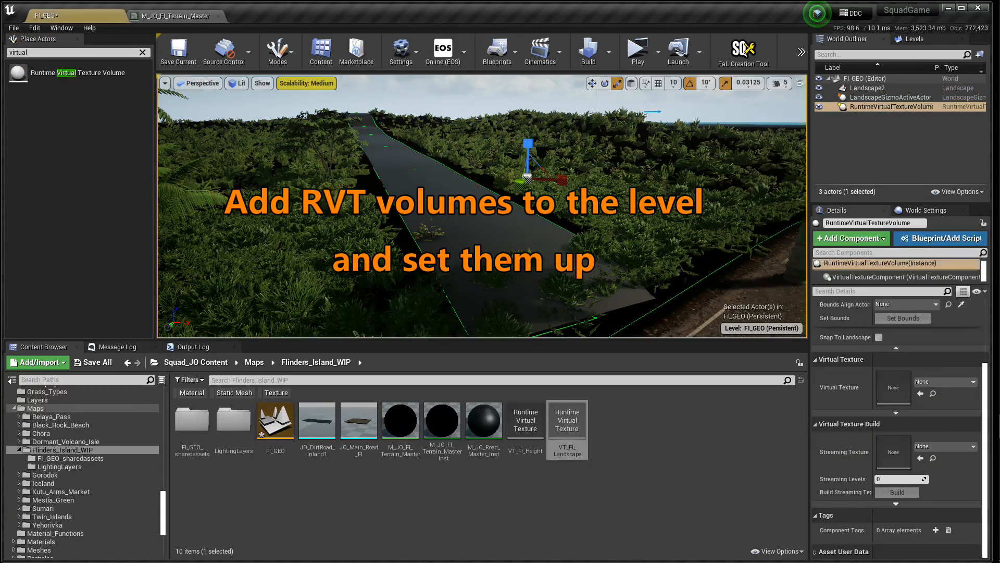
{"action": "left_click_drag", "start_coordinate": [78, 73], "coordinate": [592, 218]}
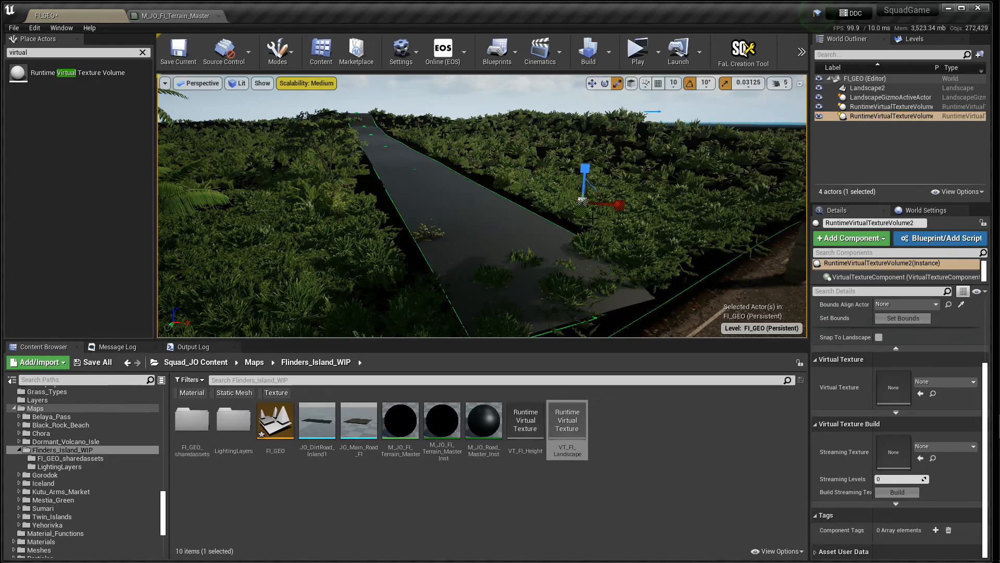
- Set the Bounds Align Actor of the first RuntimeVirtualTextureVolume to Landscape2
{"action": "left_click", "coordinate": [880, 107]}
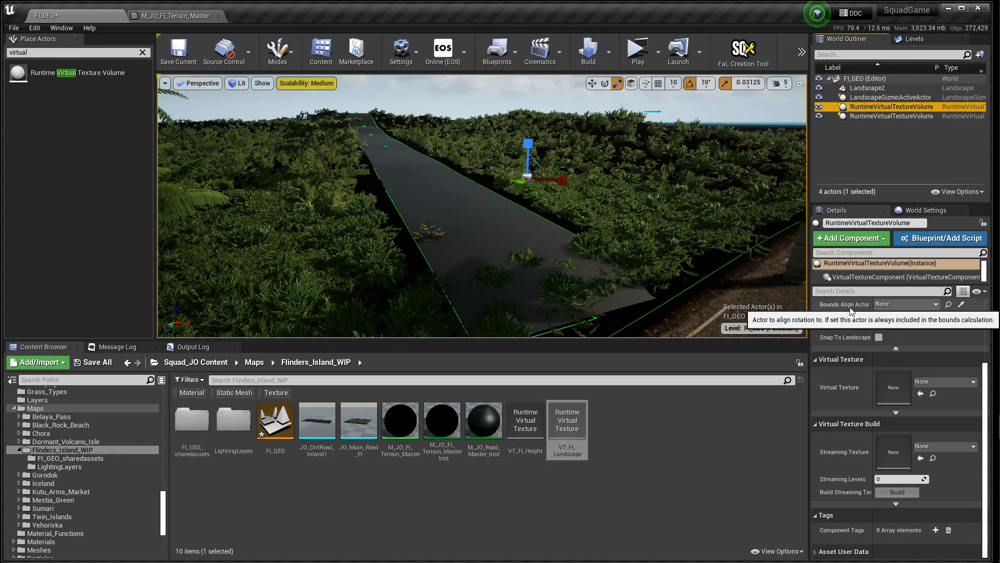
{"action": "left_click", "coordinate": [895, 304]}
{"action": "left_click", "coordinate": [862, 446]}
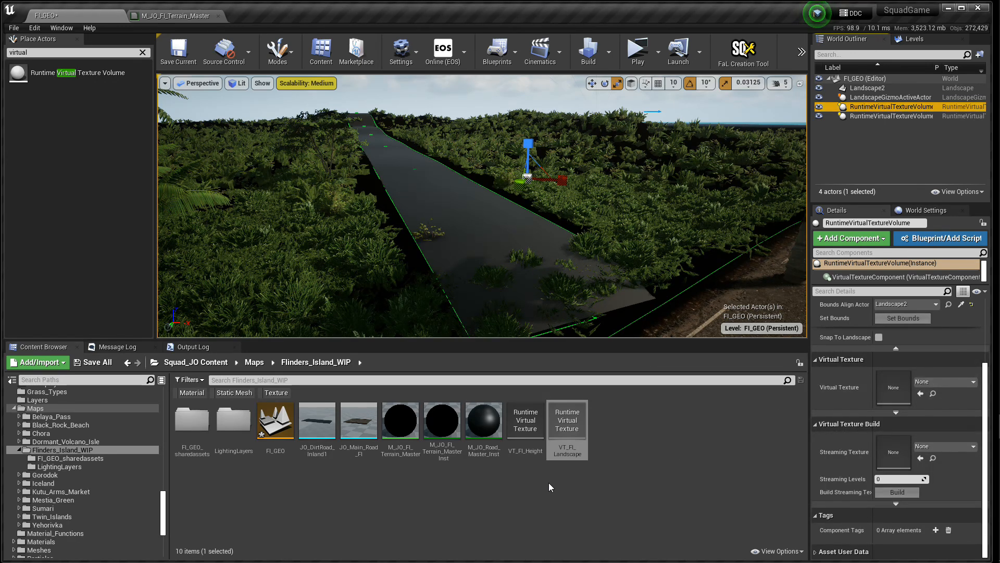
- Assign VT_FI_Height as the Virtual Texture of the first RuntimeVirtualTextureVolume and set its bounds
{"action": "left_click_drag", "start_coordinate": [525, 422], "coordinate": [895, 405]}
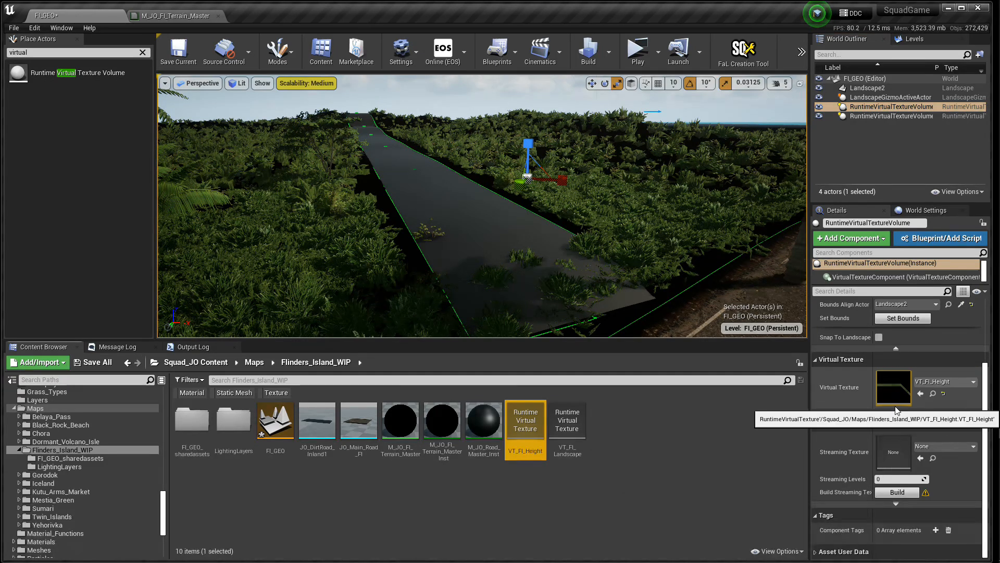
{"action": "left_click", "coordinate": [901, 319]}
{"action": "right_click_drag", "start_coordinate": [614, 224], "coordinate": [594, 196]}
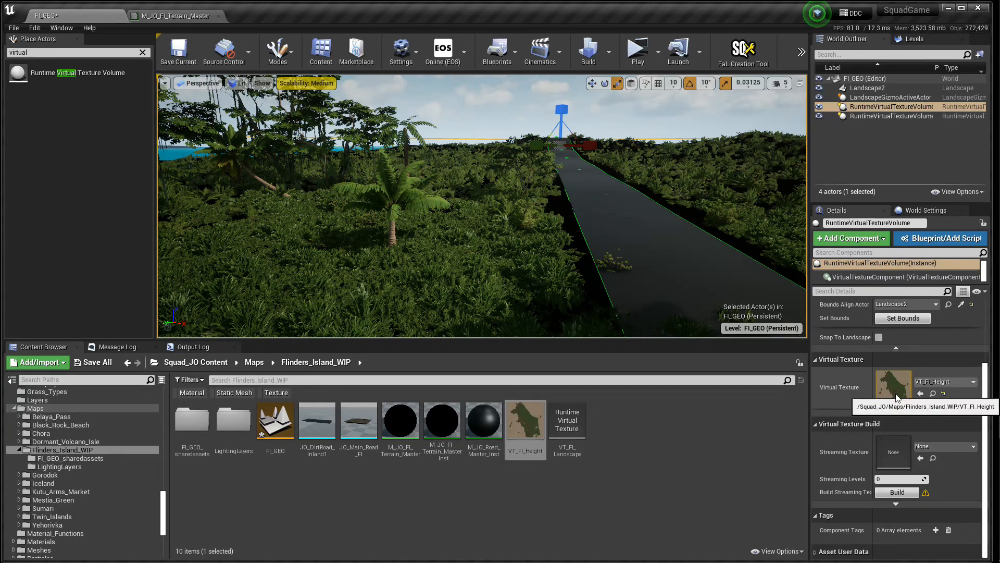
- Align RuntimeVirtualTextureVolume2 to Landscape2, assign VT_FI_Landscape as its Virtual Texture and set its bounds
{"action": "left_click", "coordinate": [871, 116]}
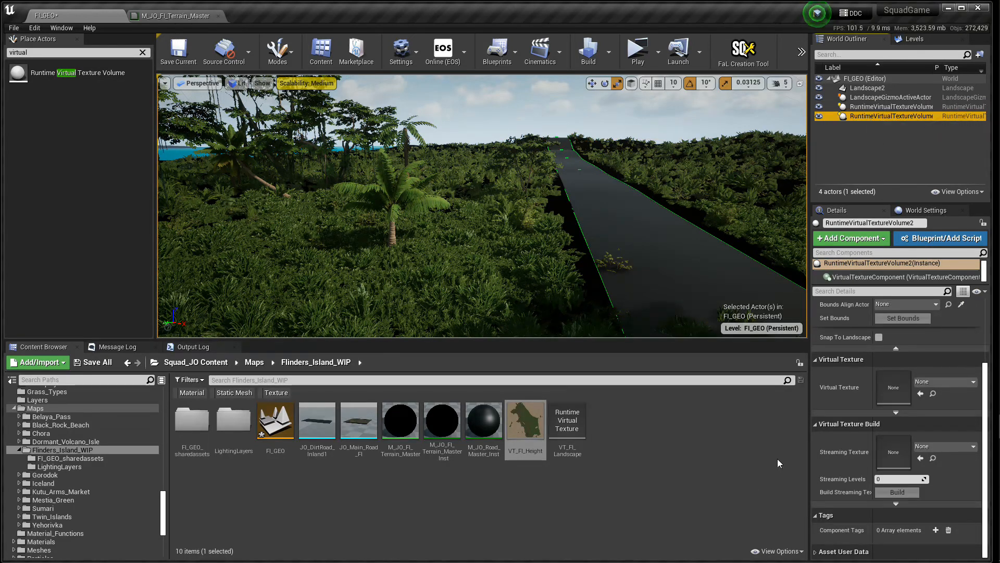
{"action": "left_click", "coordinate": [887, 304]}
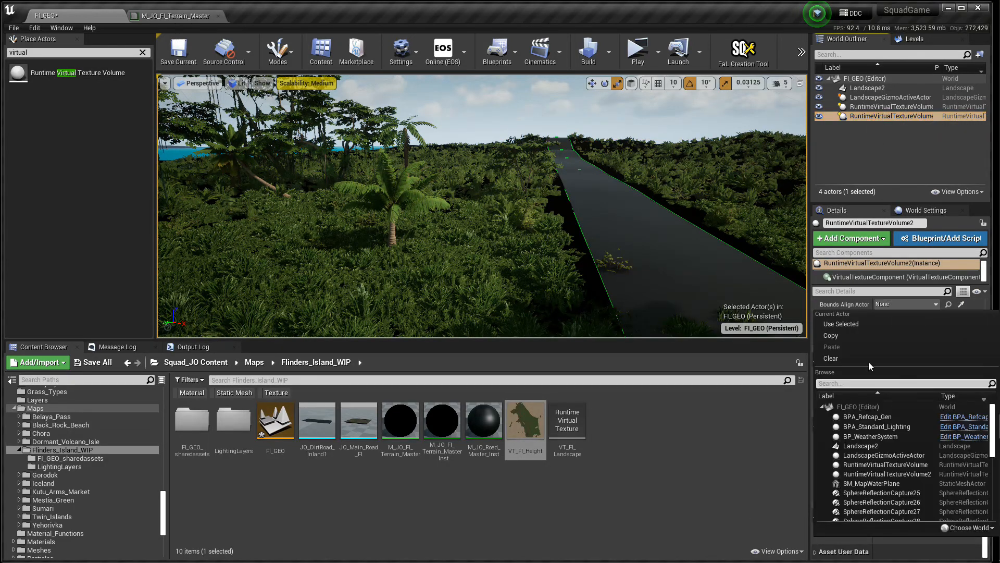
{"action": "left_click", "coordinate": [860, 445]}
{"action": "left_click_drag", "start_coordinate": [567, 421], "coordinate": [892, 392]}
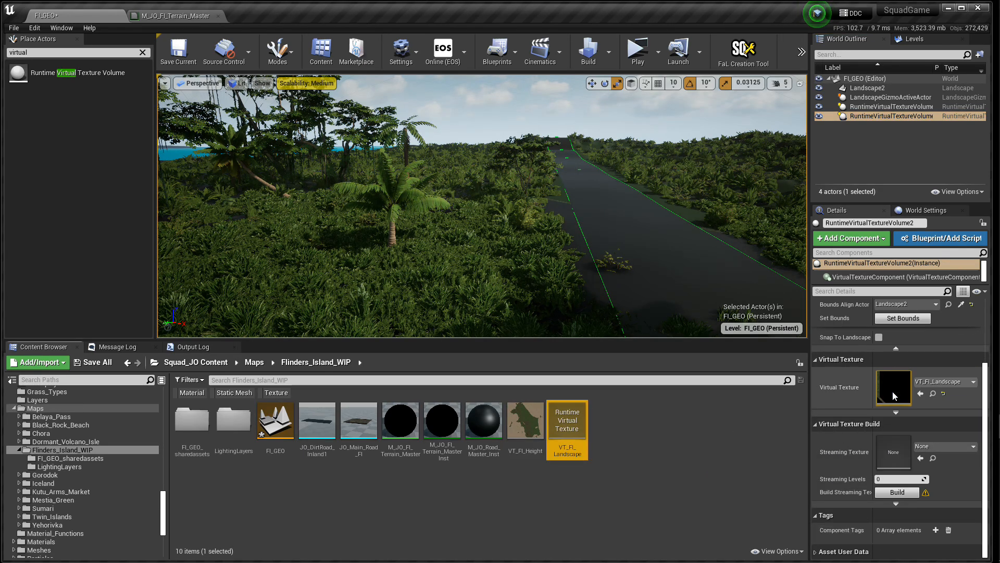
{"action": "left_click", "coordinate": [885, 321]}
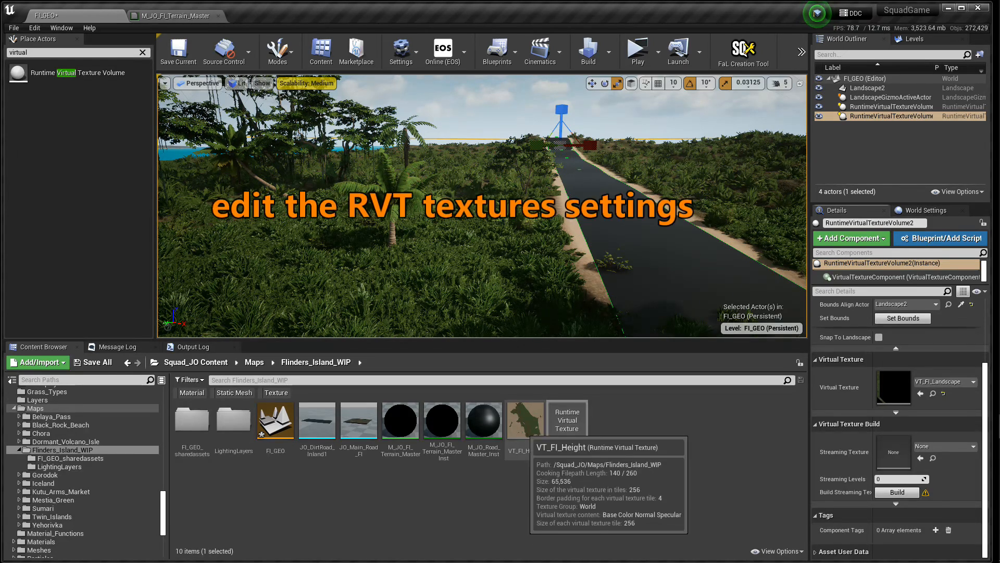
- Set the virtual texture content of VT_FI_Height to World Height, then save and close it
{"action": "double_click", "coordinate": [525, 431]}
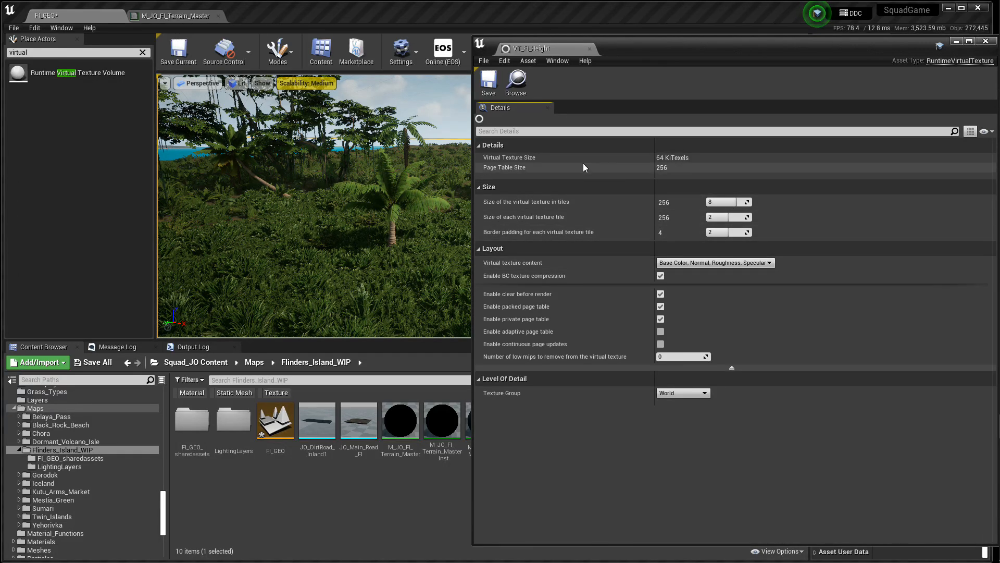
{"action": "left_click", "coordinate": [684, 263]}
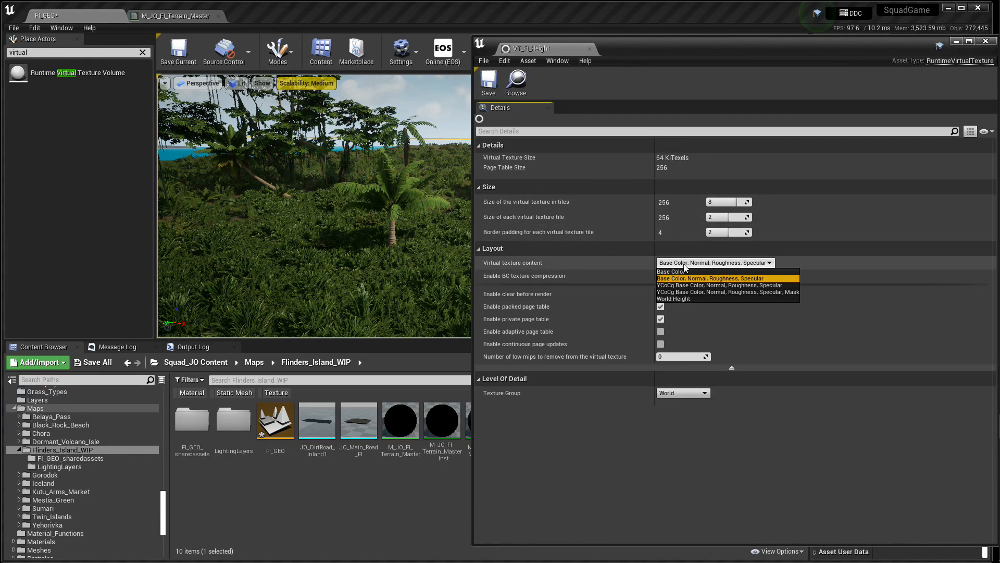
{"action": "left_click", "coordinate": [679, 299]}
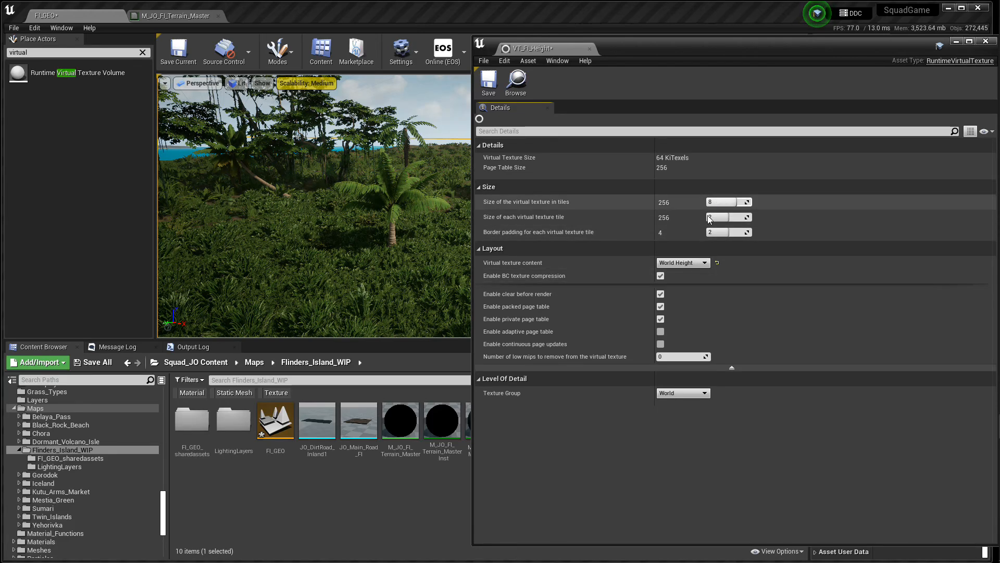
{"action": "left_click", "coordinate": [493, 91]}
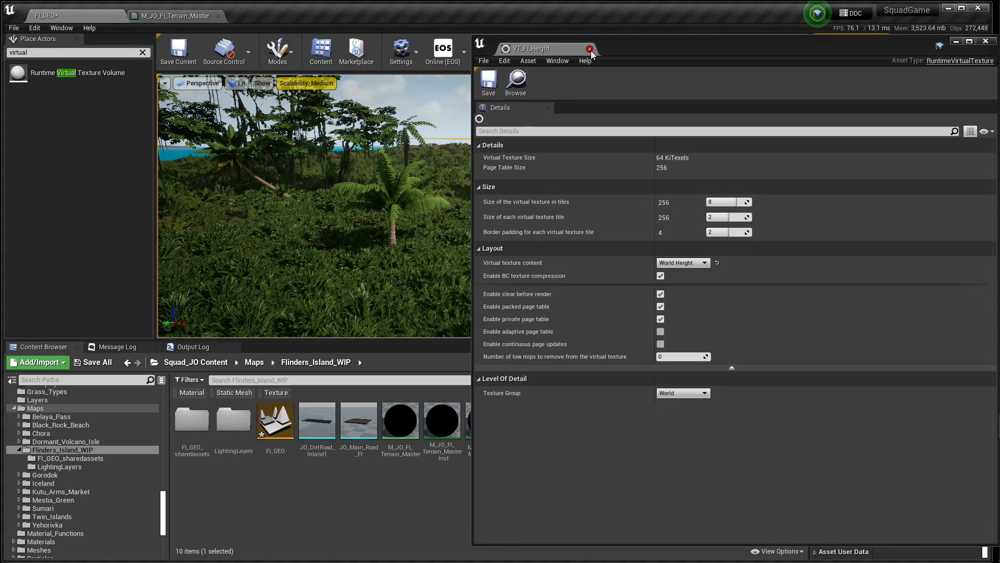
{"action": "left_click", "coordinate": [590, 49]}
- Open VT_FI_Landscape, save it with Base Color, Normal, Roughness, Specular content and close it
{"action": "double_click", "coordinate": [568, 422]}
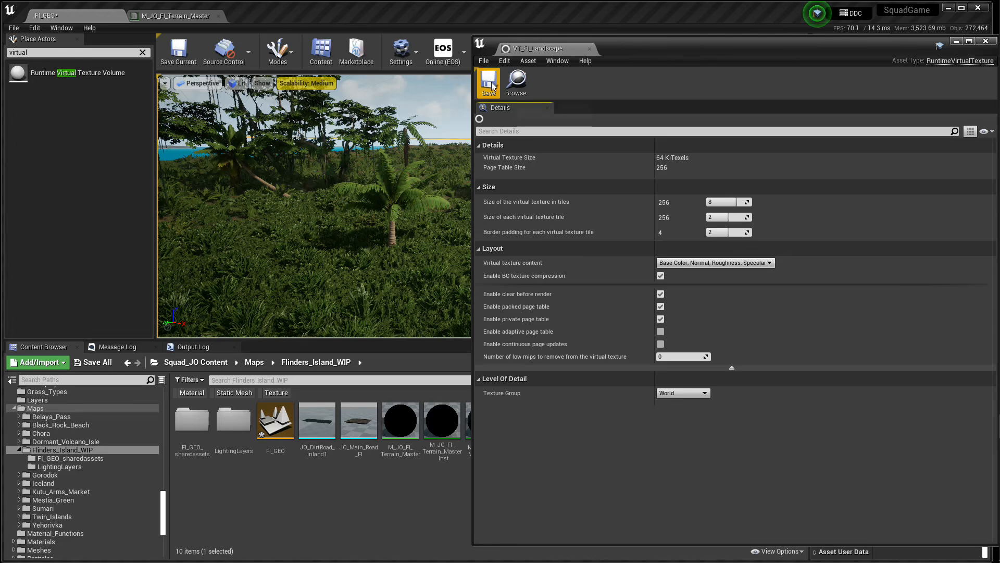
{"action": "left_click", "coordinate": [590, 49]}
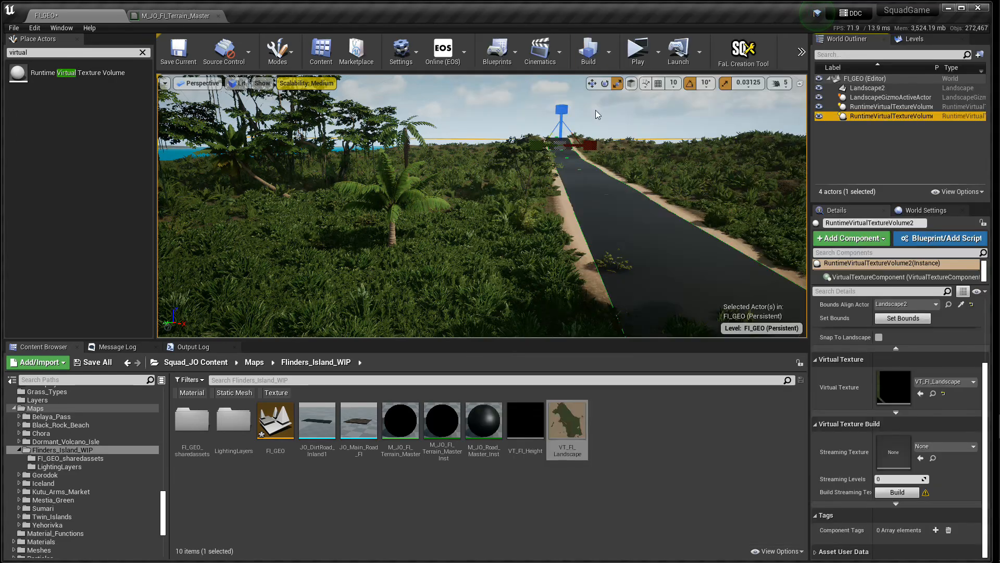
{"action": "left_click", "coordinate": [605, 471]}
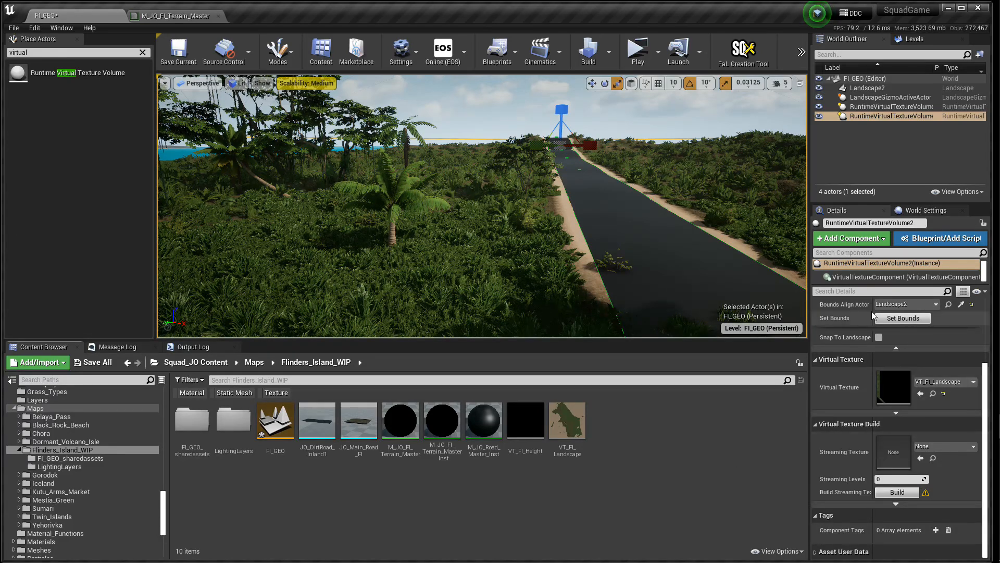
- Check which virtual textures Landscape2 draws into
{"action": "left_click", "coordinate": [868, 88]}
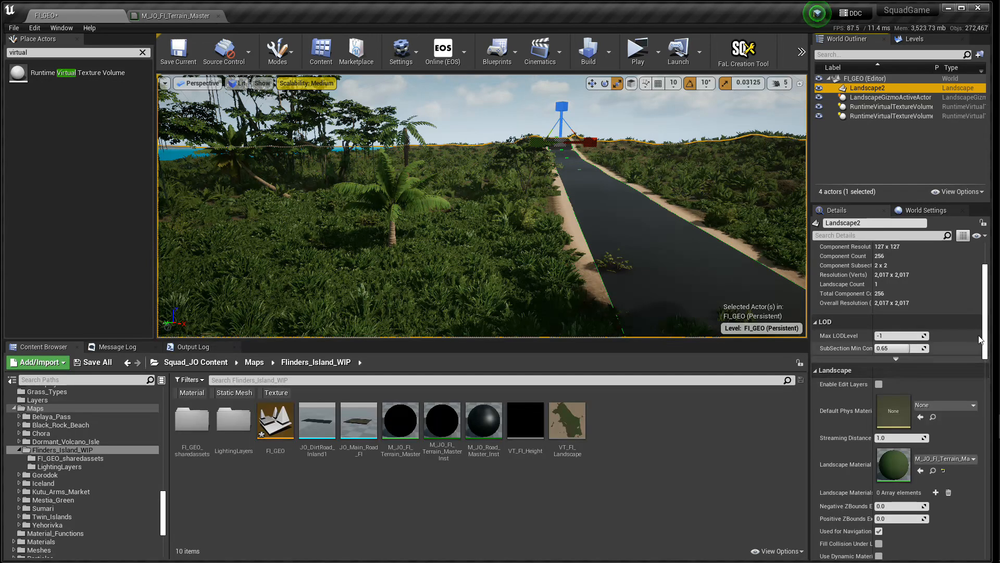
{"action": "scroll", "coordinate": [987, 344], "scroll_direction": "down", "scroll_amount": 5}
{"action": "left_click_drag", "start_coordinate": [988, 346], "coordinate": [995, 454]}
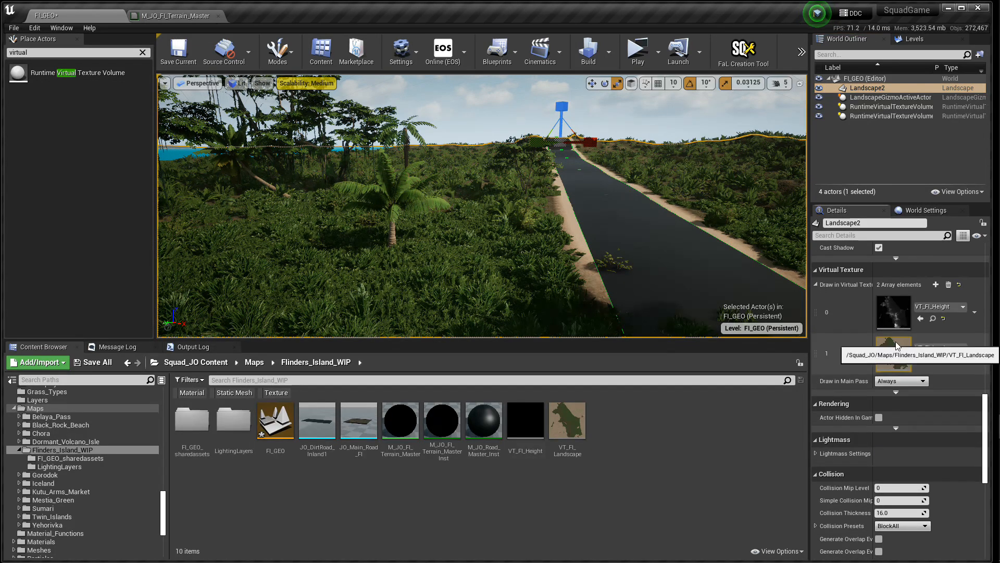
{"action": "left_click_drag", "start_coordinate": [985, 445], "coordinate": [980, 275]}
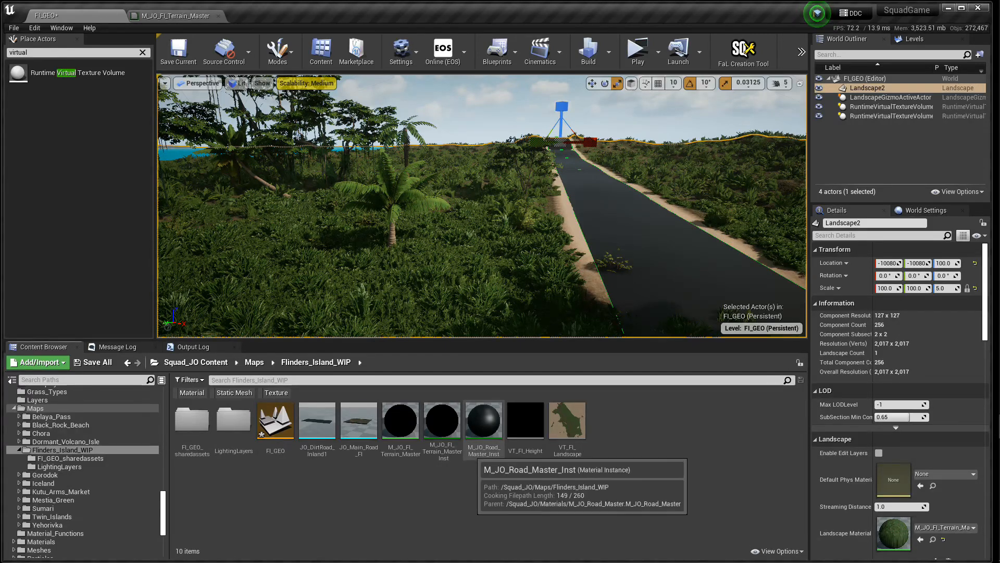
- In Landscape mode, select all control points of the road spline and shift the road sideways off the sand path
{"action": "right_click_drag", "start_coordinate": [448, 285], "coordinate": [552, 334]}
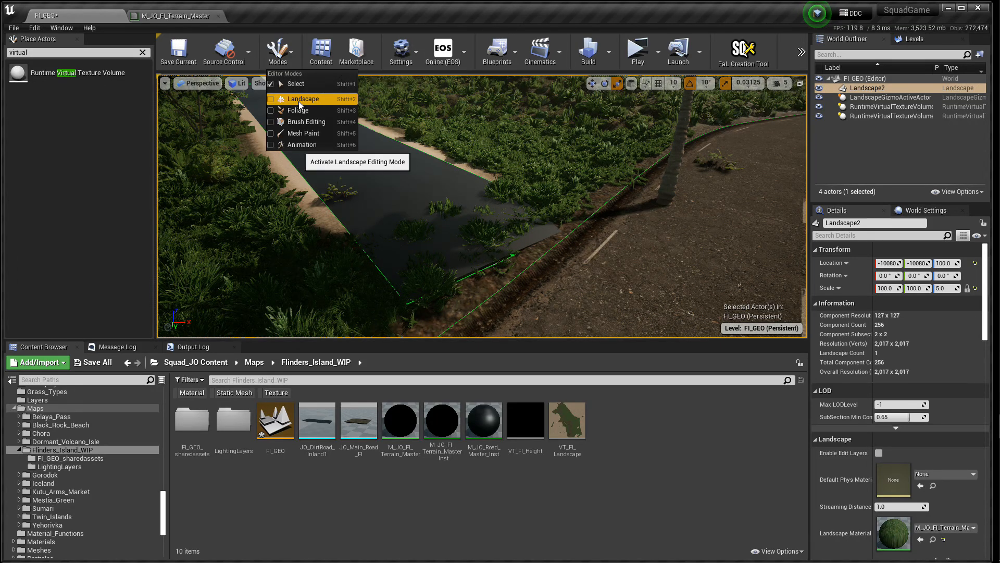
{"action": "left_click", "coordinate": [300, 102]}
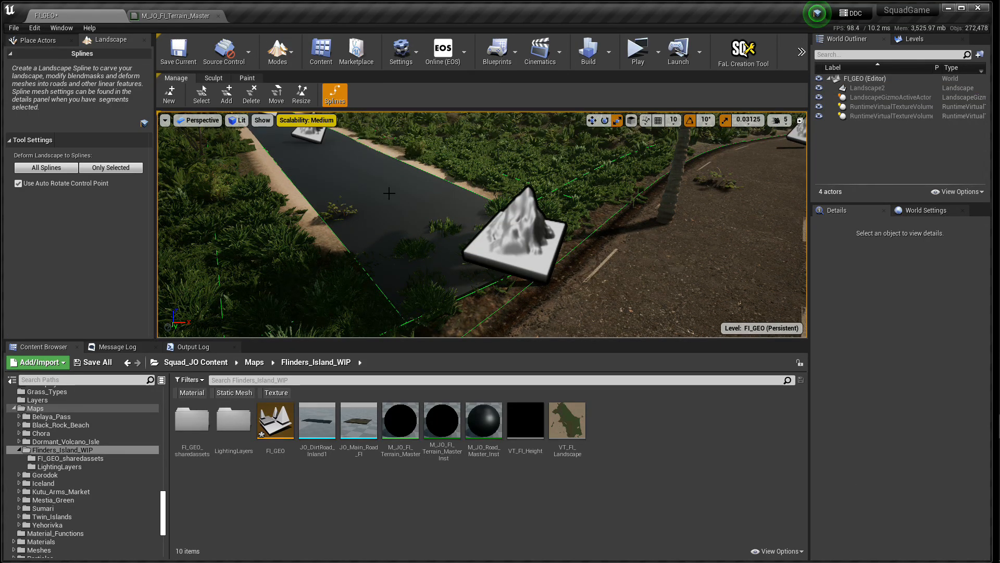
{"action": "left_click", "coordinate": [510, 227]}
{"action": "left_click", "coordinate": [592, 120]}
{"action": "left_click", "coordinate": [897, 285]}
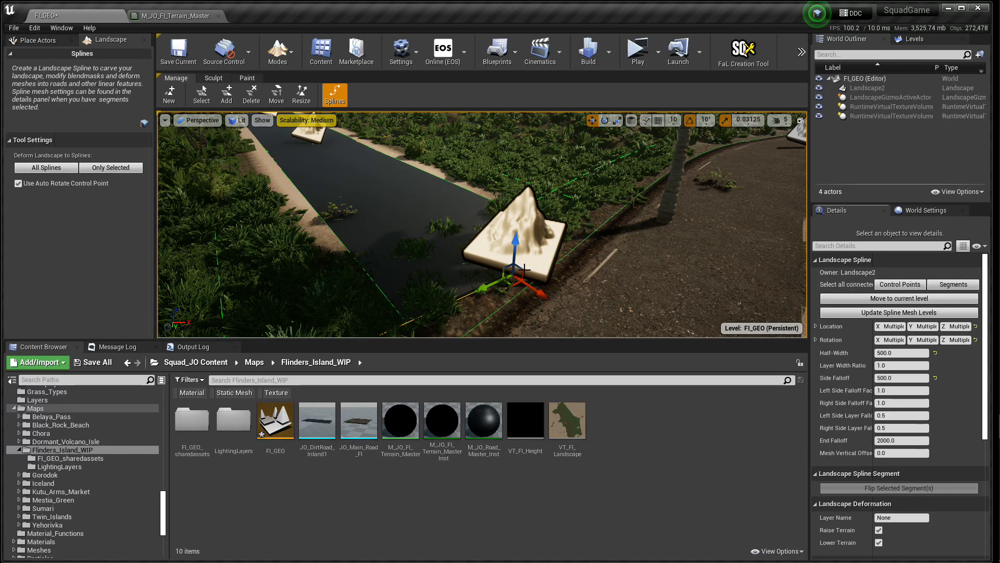
{"action": "right_click_drag", "start_coordinate": [525, 270], "coordinate": [532, 242]}
{"action": "left_click_drag", "start_coordinate": [501, 282], "coordinate": [485, 152]}
- Examine the ground texture detail up close beside the asphalt road
{"action": "mouse_move", "coordinate": [423, 253]}
{"action": "right_mouse_down"}
{"action": "mouse_move", "coordinate": [334, 261]}
{"action": "mouse_move", "coordinate": [324, 297]}
{"action": "mouse_move", "coordinate": [325, 284]}
{"action": "mouse_move", "coordinate": [344, 302]}
{"action": "mouse_move", "coordinate": [331, 334]}
{"action": "mouse_move", "coordinate": [388, 333]}
{"action": "mouse_move", "coordinate": [409, 284]}
{"action": "mouse_move", "coordinate": [427, 307]}
{"action": "mouse_move", "coordinate": [381, 271]}
{"action": "right_mouse_up"}
{"action": "key", "text": "w"}
{"action": "key", "text": "w"}
{"action": "key", "text": "w"}
{"action": "key", "text": "w"}
{"action": "key", "text": "w"}
{"action": "key", "text": "w"}
{"action": "key", "text": "s"}
- Set the size of VT_FI_Landscape in tiles to 12, trying 0 first for comparison, and save it
{"action": "double_click", "coordinate": [564, 432]}
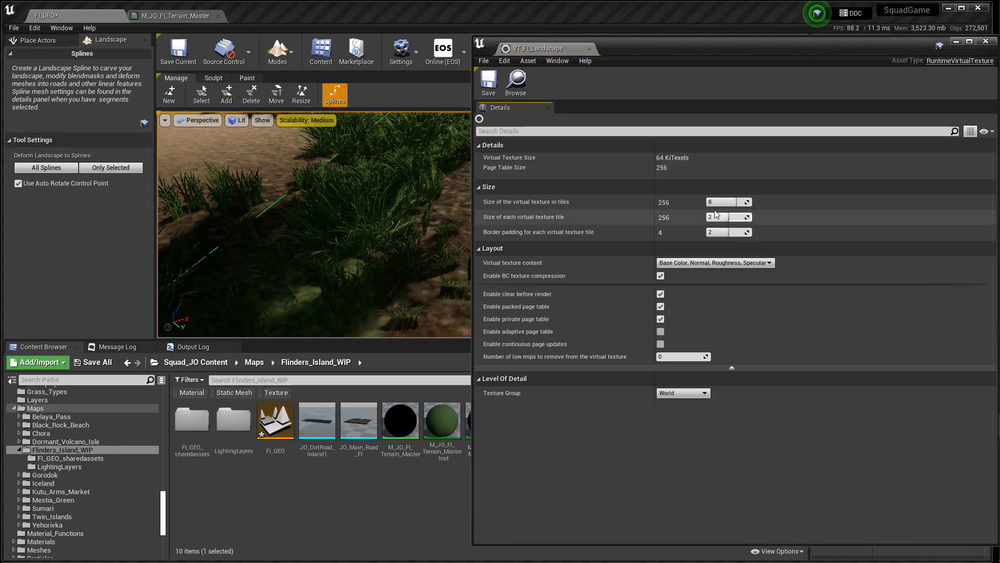
{"action": "left_click_drag", "start_coordinate": [471, 113], "coordinate": [661, 112]}
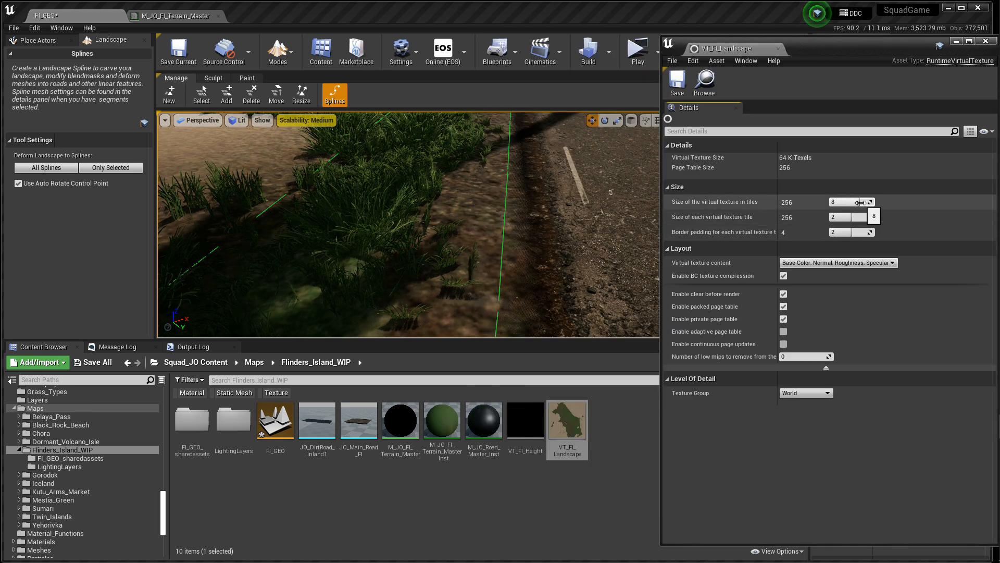
{"action": "mouse_move", "coordinate": [847, 202]}
{"action": "left_mouse_down"}
{"action": "mouse_move", "coordinate": [875, 202]}
{"action": "mouse_move", "coordinate": [840, 201]}
{"action": "left_mouse_up"}
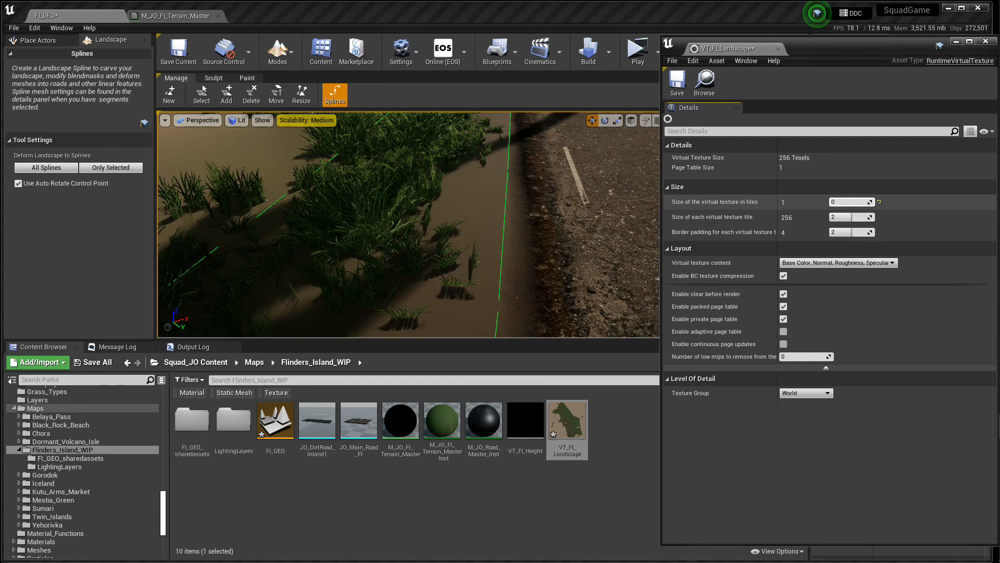
{"action": "left_click_drag", "start_coordinate": [836, 202], "coordinate": [876, 201]}
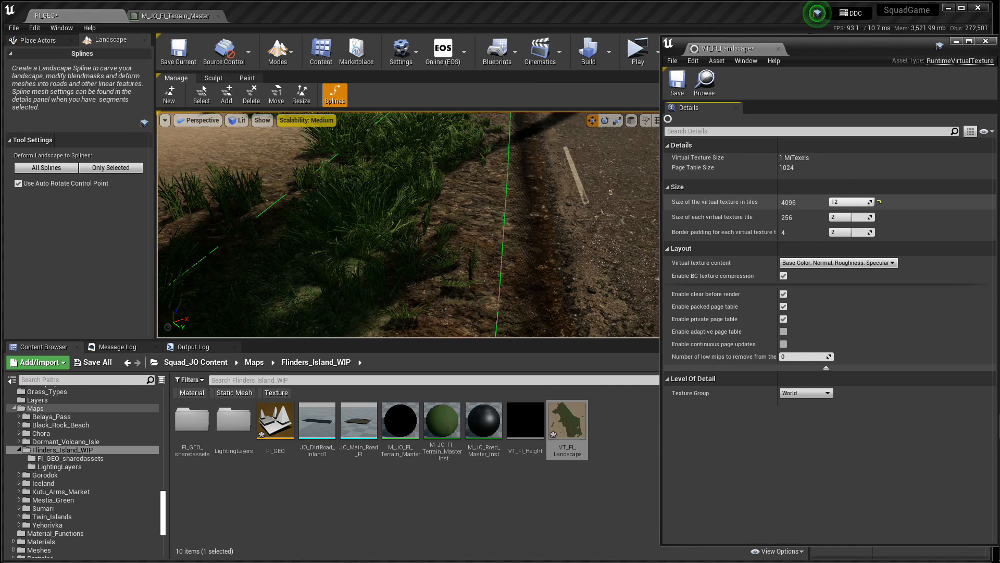
{"action": "left_click", "coordinate": [678, 81]}
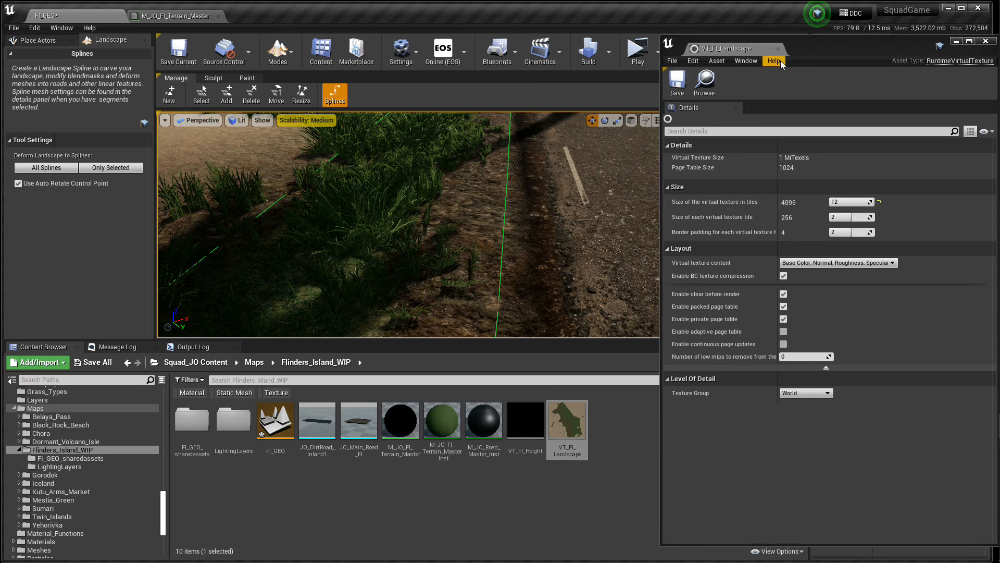
{"action": "left_click", "coordinate": [778, 49]}
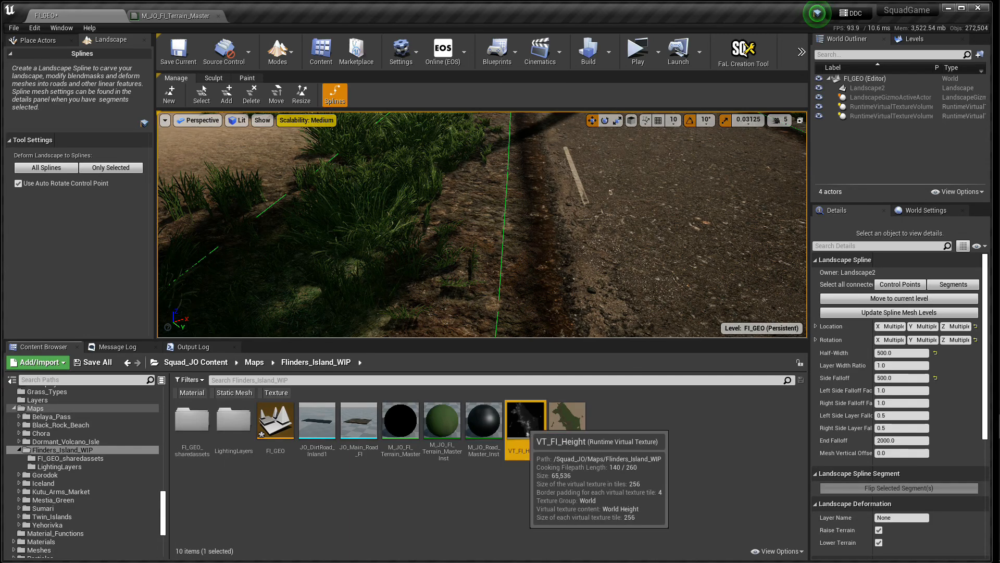
- Set the size of VT_FI_Height in tiles to 12 as well, then save and close it
{"action": "double_click", "coordinate": [526, 420]}
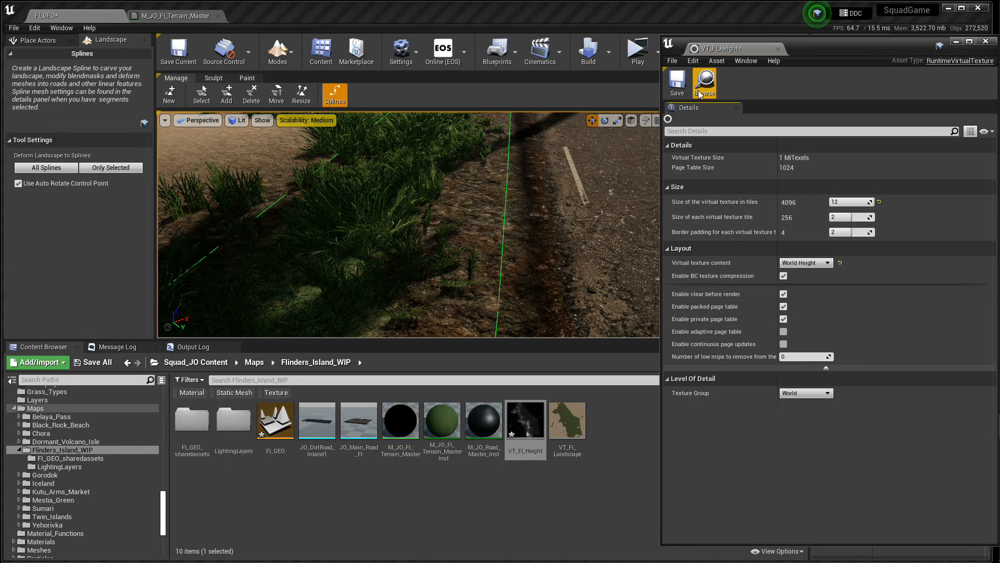
{"action": "left_click", "coordinate": [679, 85]}
{"action": "left_click", "coordinate": [778, 49]}
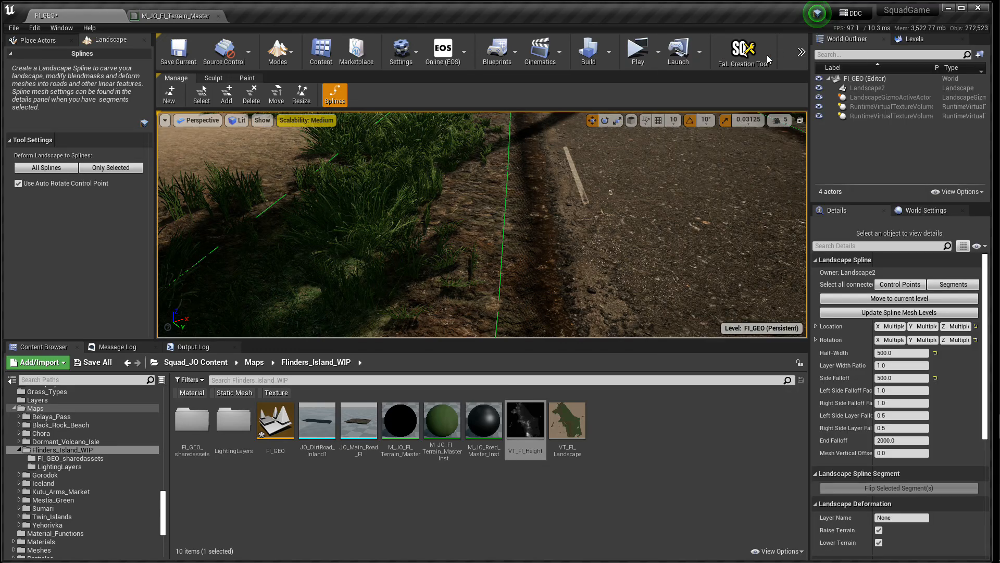
- Examine the landscape texture detail along the roadside and the sand path
{"action": "key", "text": "w"}
{"action": "right_click_drag", "start_coordinate": [482, 224], "coordinate": [513, 185]}
{"action": "mouse_move", "coordinate": [482, 224]}
{"action": "right_mouse_down"}
{"action": "mouse_move", "coordinate": [466, 260]}
{"action": "mouse_move", "coordinate": [429, 229]}
{"action": "mouse_move", "coordinate": [394, 221]}
{"action": "mouse_move", "coordinate": [391, 248]}
{"action": "mouse_move", "coordinate": [482, 232]}
{"action": "mouse_move", "coordinate": [487, 200]}
{"action": "mouse_move", "coordinate": [495, 235]}
{"action": "mouse_move", "coordinate": [482, 216]}
{"action": "mouse_move", "coordinate": [482, 174]}
{"action": "mouse_move", "coordinate": [495, 167]}
{"action": "mouse_move", "coordinate": [485, 169]}
{"action": "mouse_move", "coordinate": [490, 282]}
{"action": "mouse_move", "coordinate": [495, 231]}
{"action": "right_mouse_up"}
{"action": "key", "text": "w"}
{"action": "key", "text": "w"}
{"action": "key", "text": "w"}
{"action": "key", "text": "s"}
{"action": "key", "text": "w"}
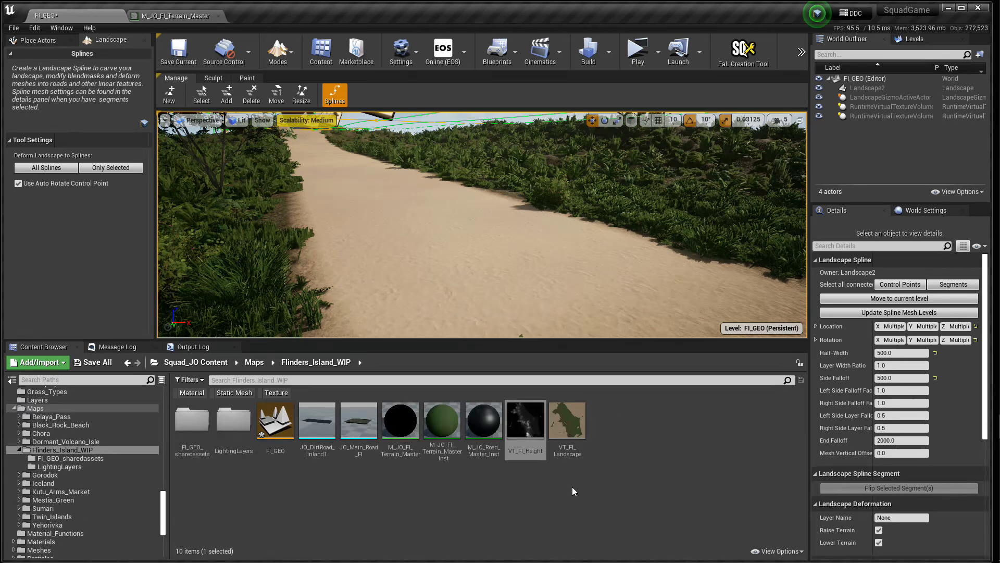
- Select the road spline segments and add VT_FI_Height and VT_FI_Landscape to their Draw in Virtual Textures array
{"action": "mouse_move", "coordinate": [502, 271]}
{"action": "right_mouse_down"}
{"action": "mouse_move", "coordinate": [493, 247]}
{"action": "mouse_move", "coordinate": [518, 242]}
{"action": "mouse_move", "coordinate": [500, 261]}
{"action": "right_mouse_up"}
{"action": "key", "text": "e"}
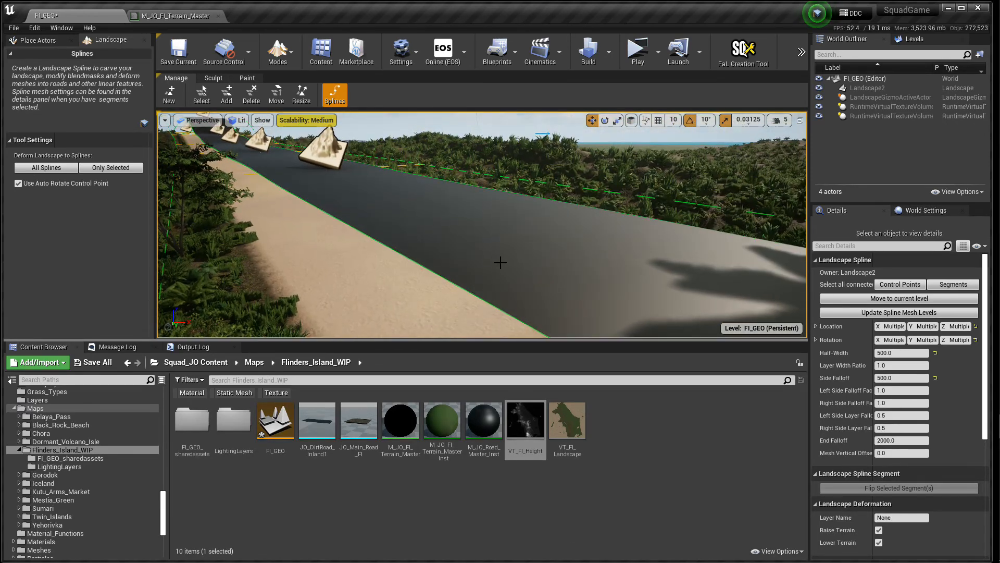
{"action": "left_click", "coordinate": [499, 257]}
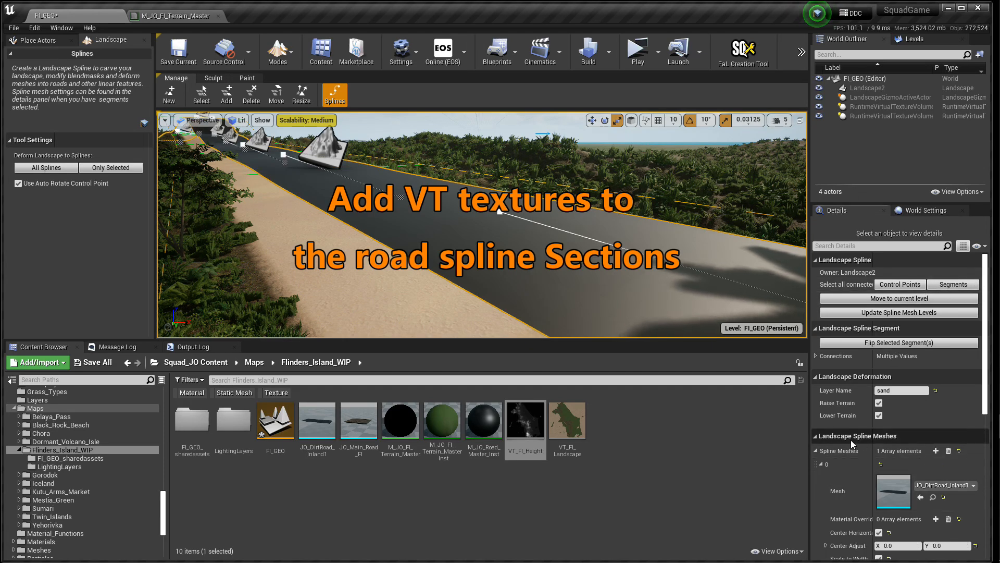
{"action": "scroll", "coordinate": [851, 440], "scroll_direction": "down", "scroll_amount": 5}
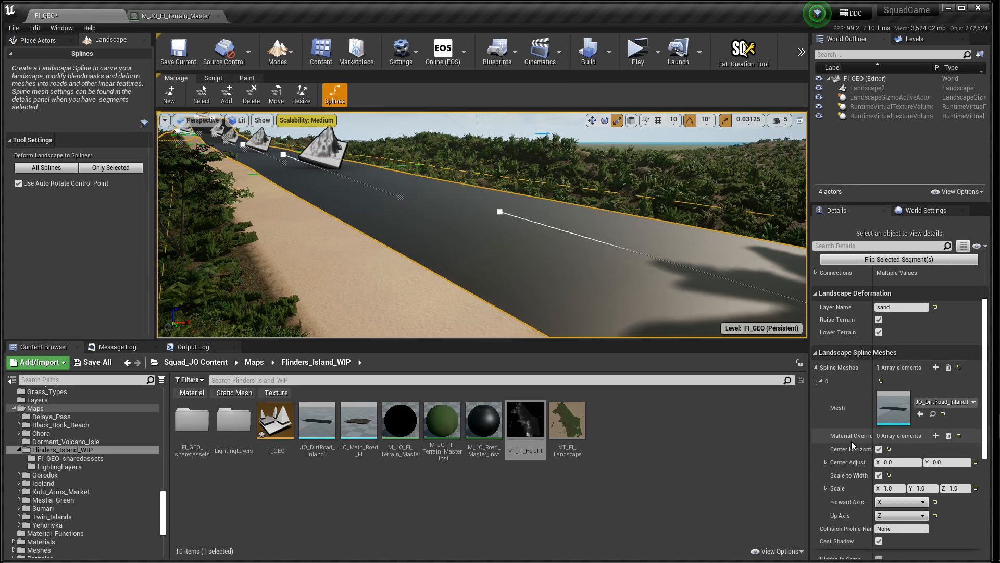
{"action": "scroll", "coordinate": [851, 441], "scroll_direction": "down", "scroll_amount": 3}
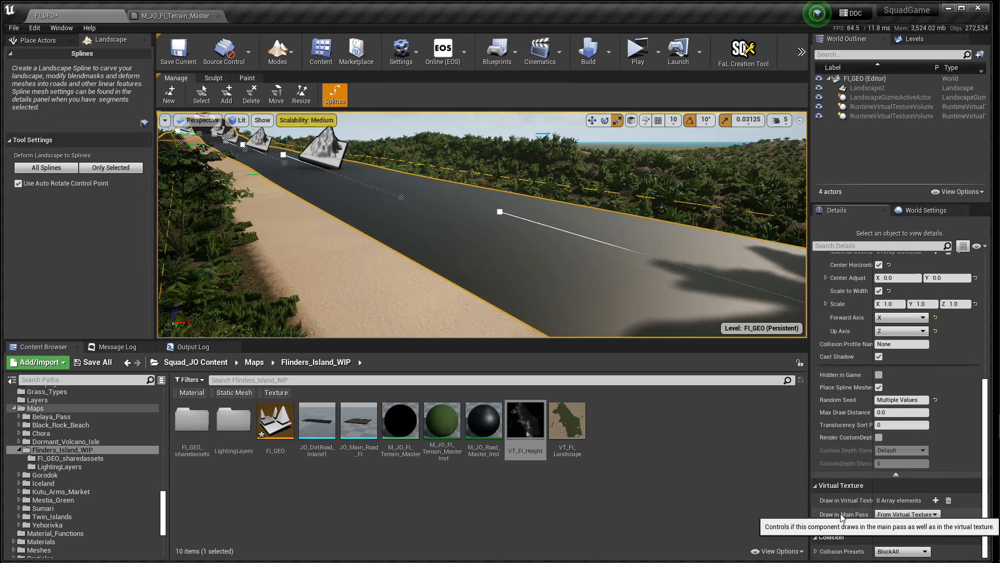
{"action": "left_click", "coordinate": [937, 500]}
{"action": "left_click", "coordinate": [936, 500]}
{"action": "scroll", "coordinate": [917, 503], "scroll_direction": "down", "scroll_amount": 2}
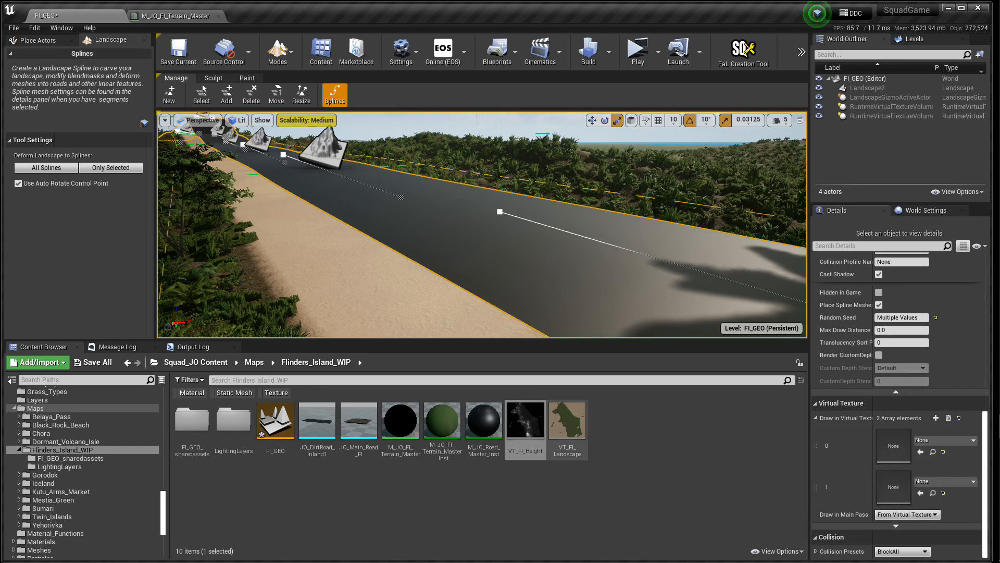
{"action": "left_click_drag", "start_coordinate": [525, 422], "coordinate": [875, 458]}
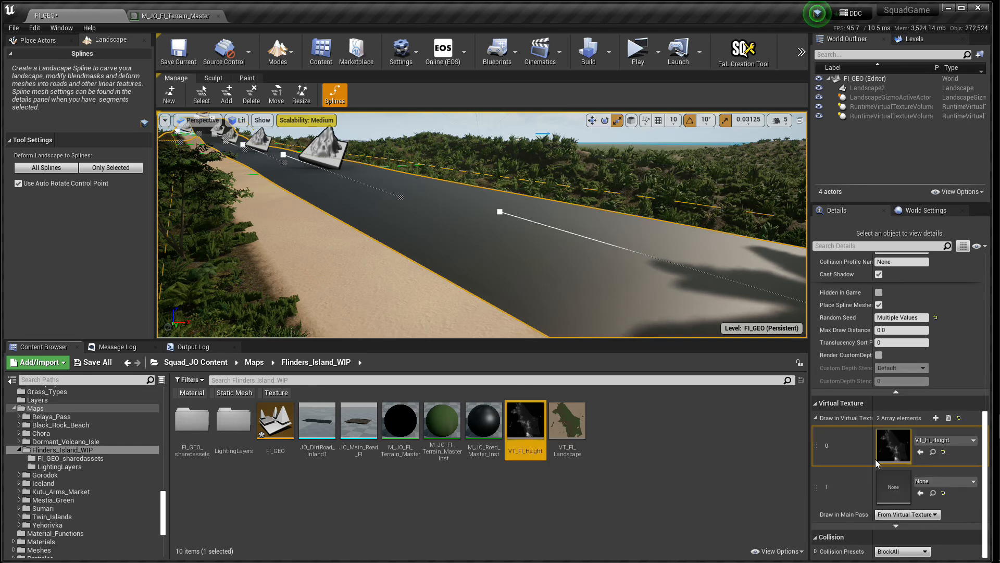
{"action": "left_click_drag", "start_coordinate": [568, 422], "coordinate": [879, 500]}
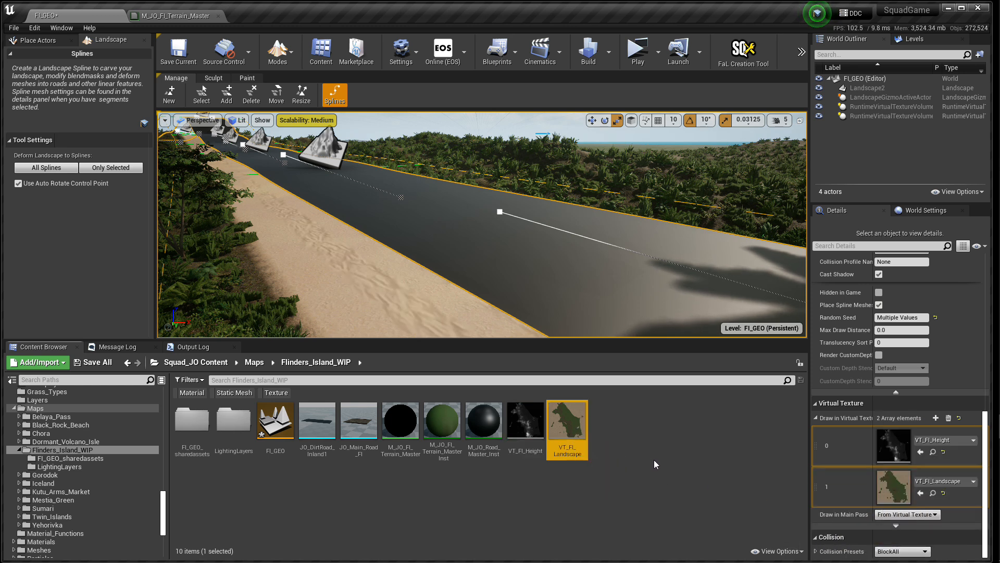
- Open the M_JO_Road_Master_Inst material instance and enable the overrides for all five Base_Adjustments parameters and Normal_Map
{"action": "right_click_drag", "start_coordinate": [411, 295], "coordinate": [365, 369]}
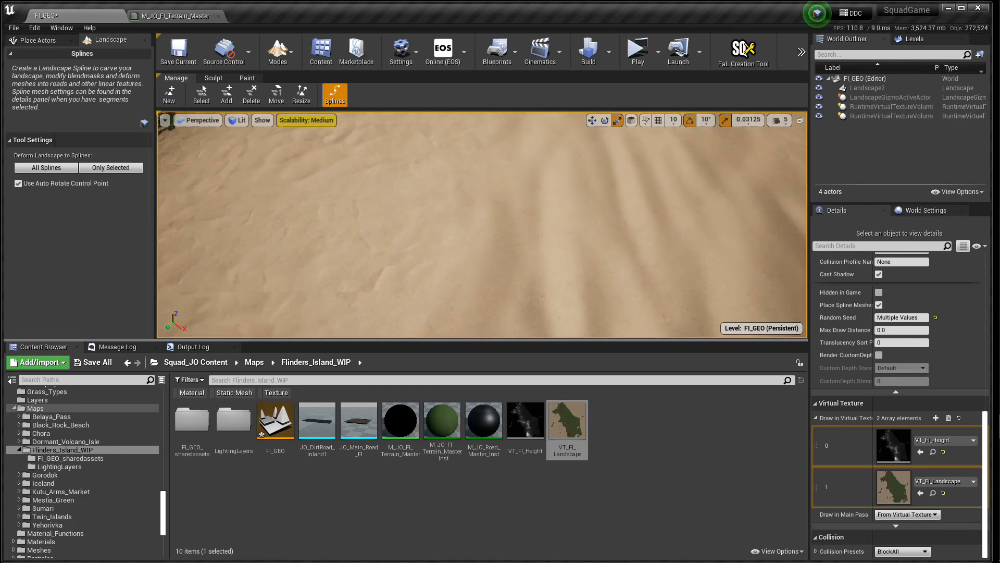
{"action": "right_click_drag", "start_coordinate": [482, 224], "coordinate": [408, 298]}
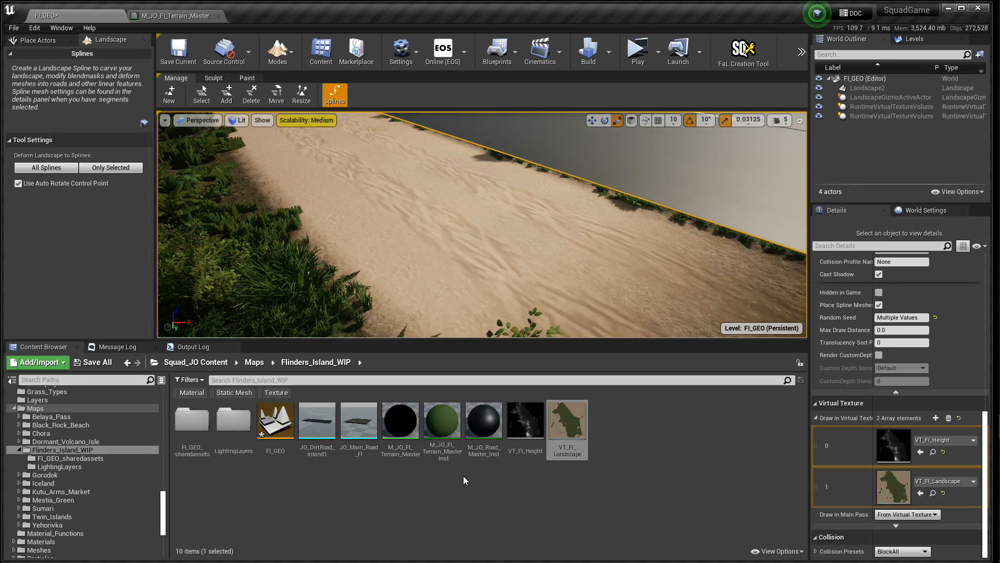
{"action": "double_click", "coordinate": [485, 422]}
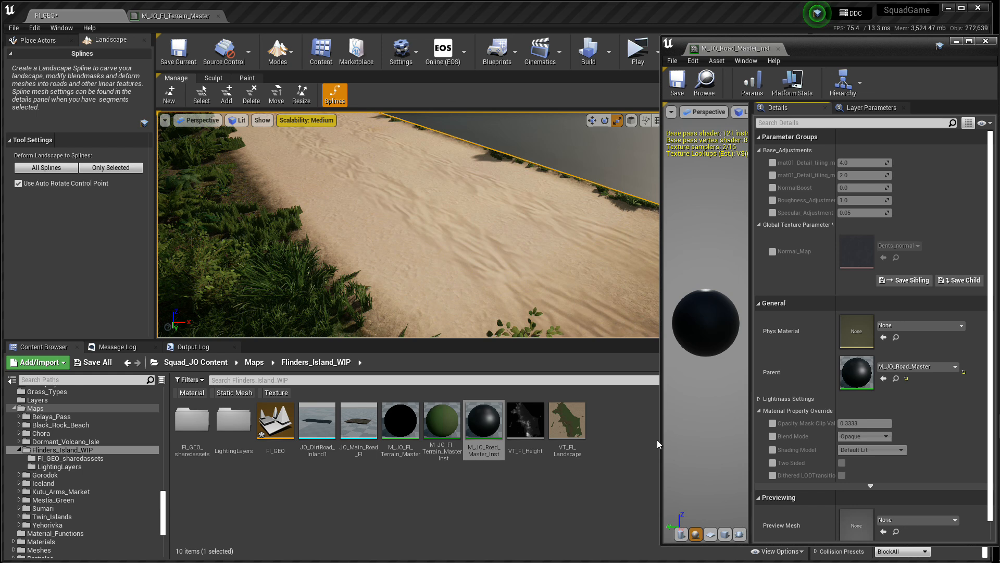
{"action": "left_click", "coordinate": [772, 162]}
{"action": "left_click", "coordinate": [773, 176]}
{"action": "left_click", "coordinate": [772, 187]}
{"action": "left_click", "coordinate": [773, 200]}
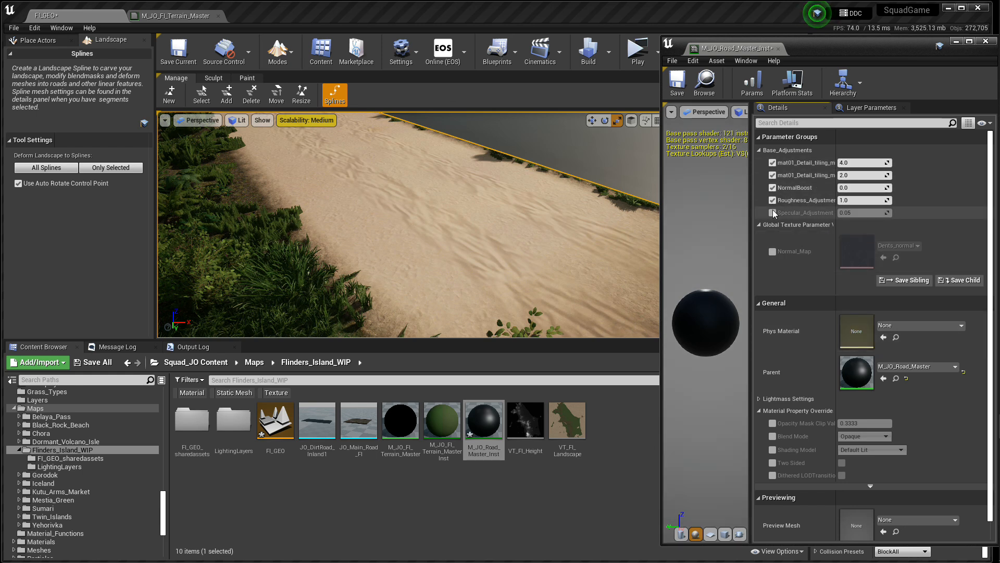
{"action": "left_click", "coordinate": [772, 212]}
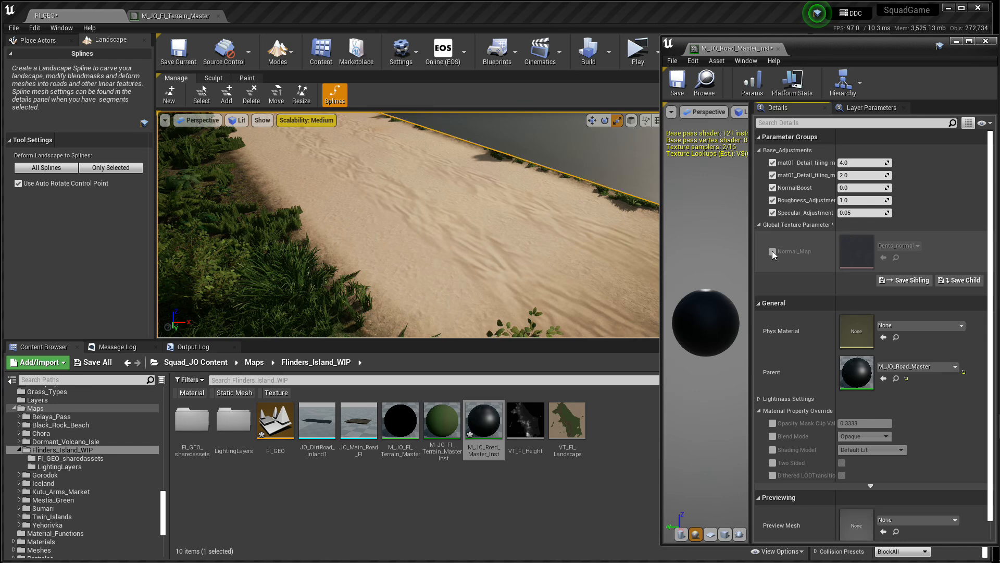
{"action": "left_click", "coordinate": [772, 252]}
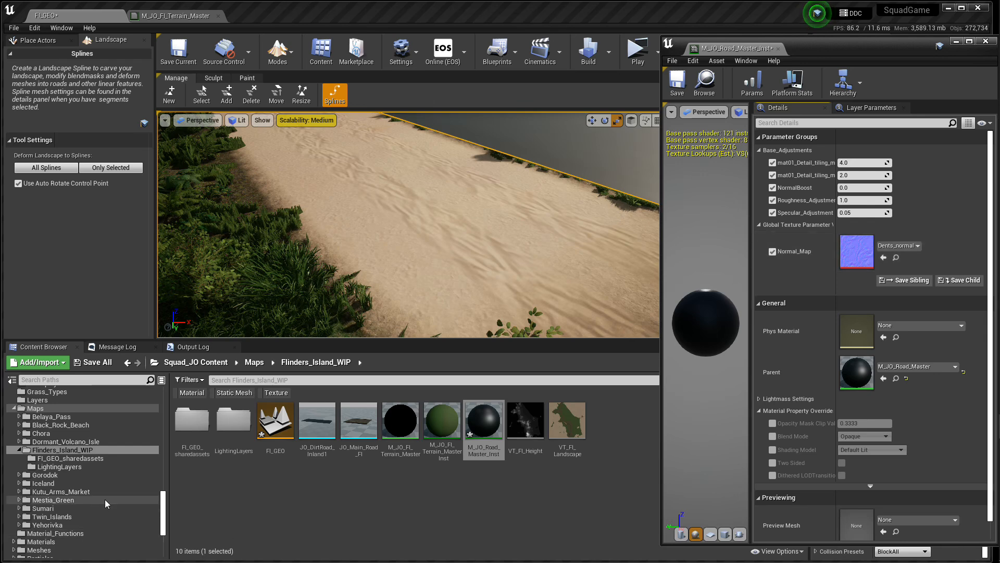
- Assign the T_JO_DritRoad_N texture from the Textures folder as the instance's Normal_Map and save the material instance
{"action": "scroll", "coordinate": [49, 506], "scroll_direction": "down", "scroll_amount": 5}
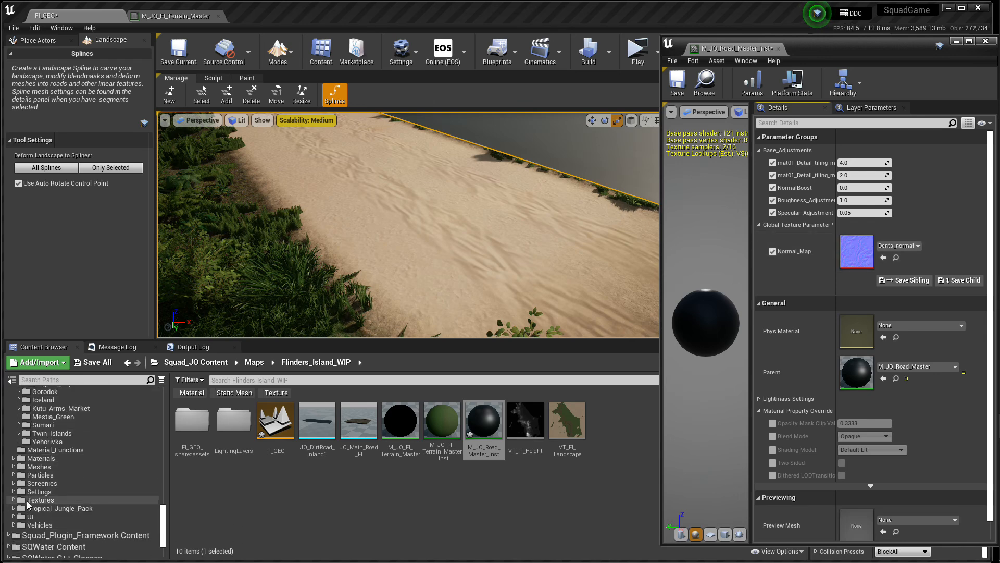
{"action": "left_click", "coordinate": [29, 500]}
{"action": "left_click_drag", "start_coordinate": [192, 533], "coordinate": [880, 249]}
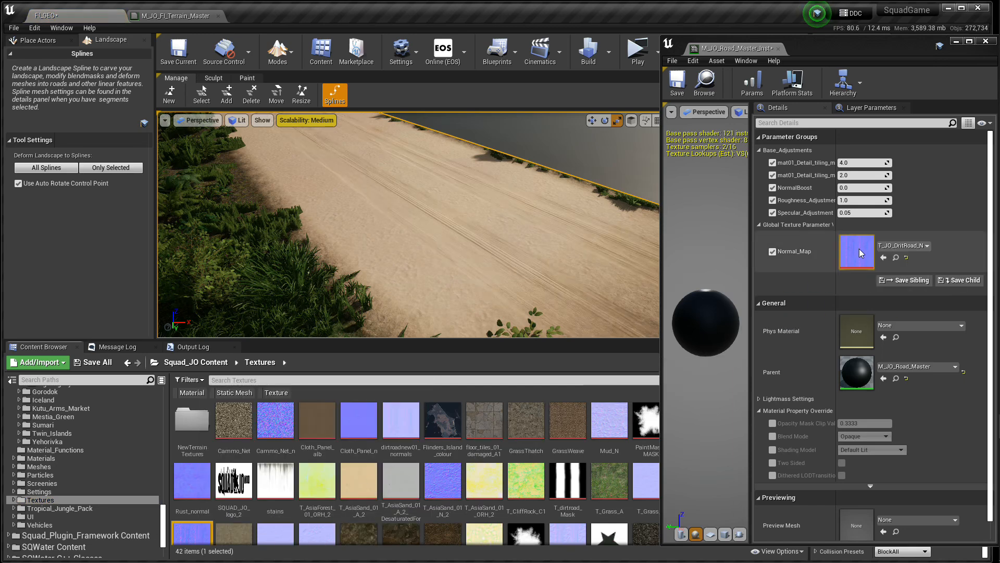
{"action": "left_click", "coordinate": [679, 84]}
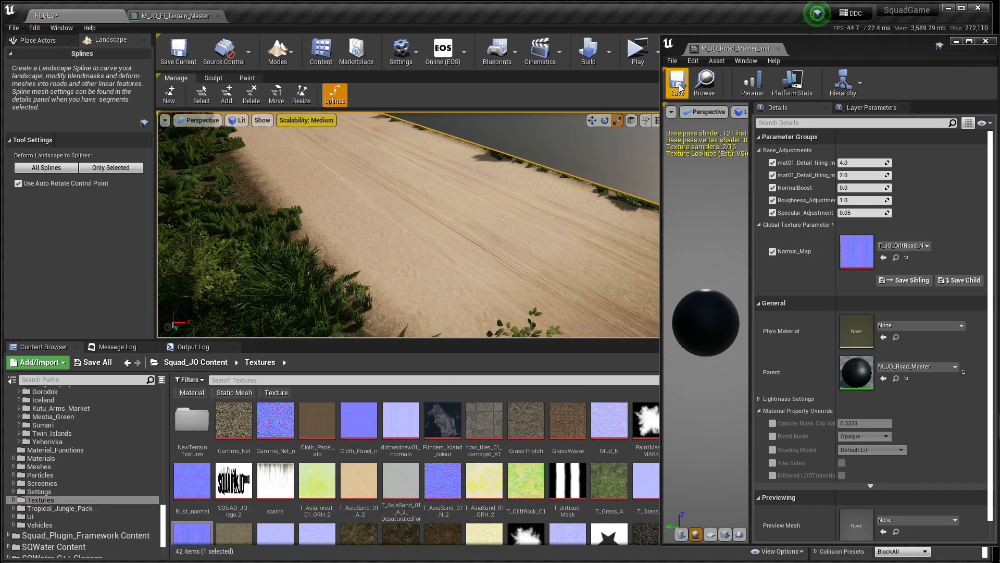
- Examine the T_JO_DritRoad_N texture and compare it with the tyre tracks along the sand road in the level
{"action": "right_click_drag", "start_coordinate": [444, 264], "coordinate": [406, 239]}
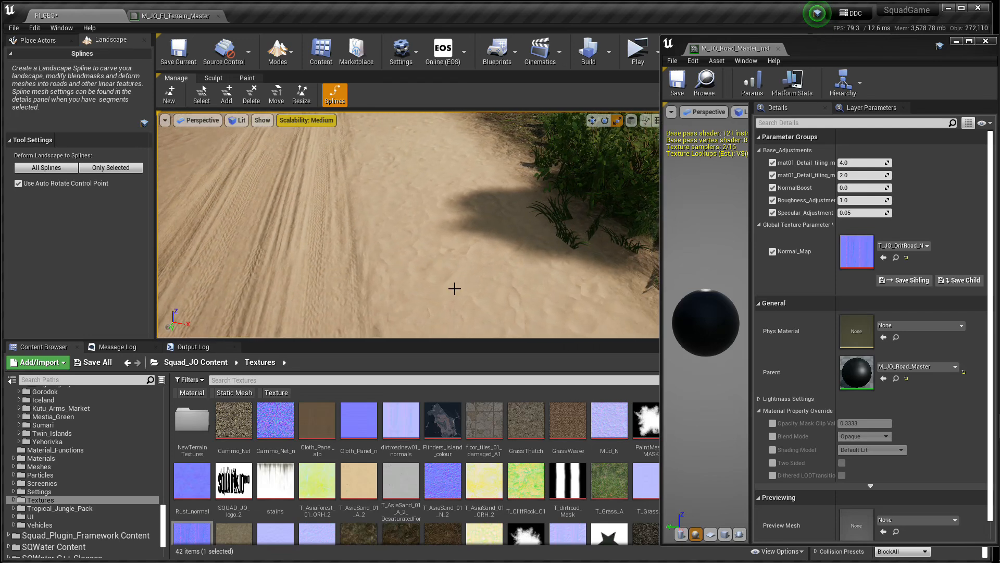
{"action": "double_click", "coordinate": [192, 531]}
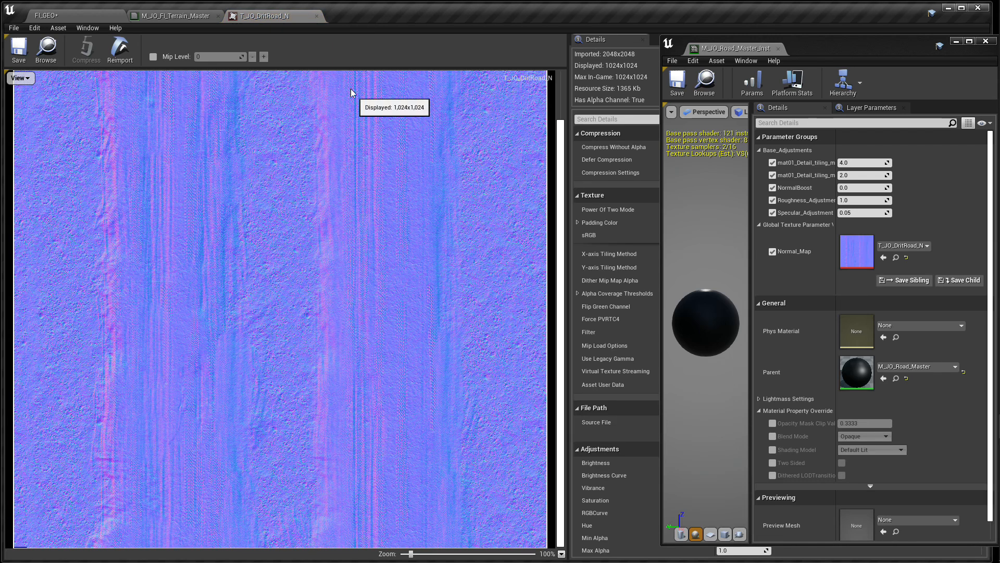
{"action": "left_click", "coordinate": [317, 16]}
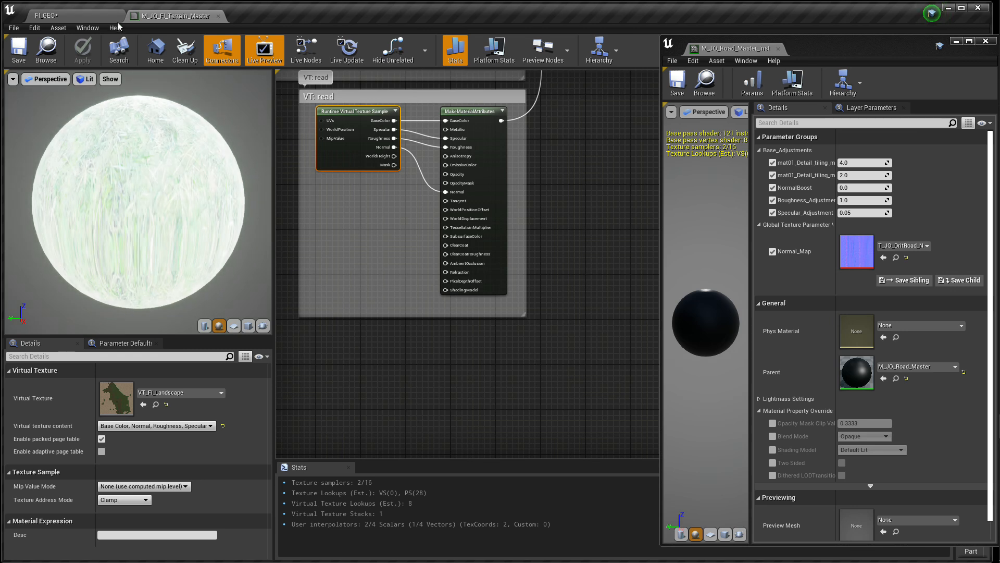
{"action": "left_click", "coordinate": [78, 16]}
{"action": "right_click_drag", "start_coordinate": [363, 290], "coordinate": [302, 289]}
{"action": "mouse_move", "coordinate": [382, 277]}
{"action": "right_mouse_down"}
{"action": "mouse_move", "coordinate": [453, 269]}
{"action": "mouse_move", "coordinate": [412, 287]}
{"action": "mouse_move", "coordinate": [382, 277]}
{"action": "right_mouse_up"}
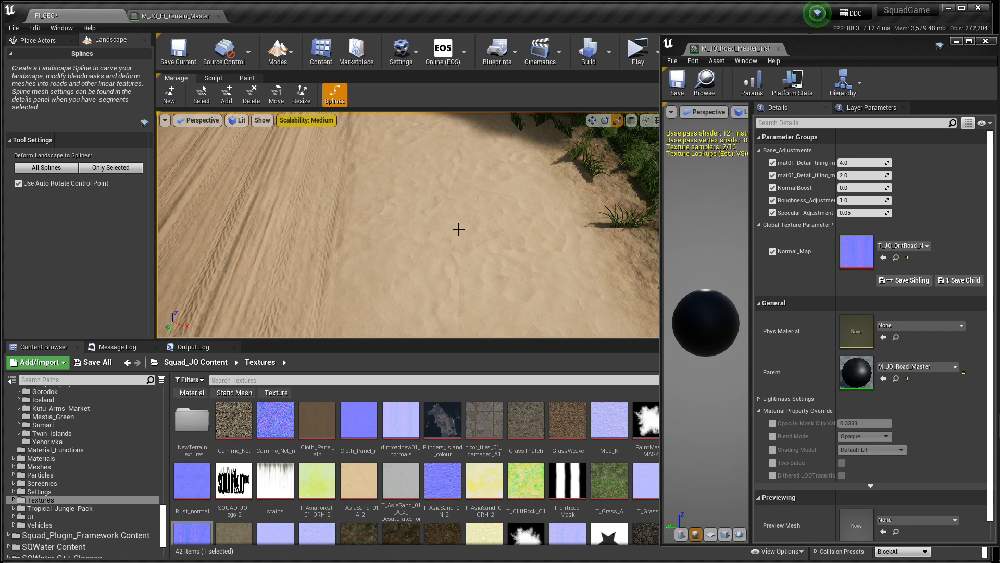
{"action": "right_click_drag", "start_coordinate": [433, 259], "coordinate": [529, 286]}
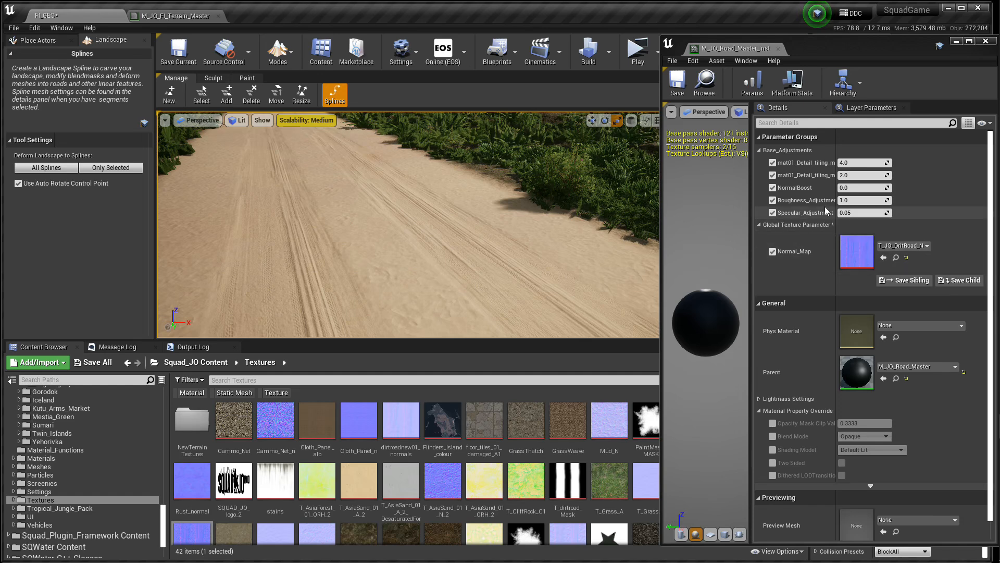
{"action": "right_click_drag", "start_coordinate": [629, 253], "coordinate": [598, 239]}
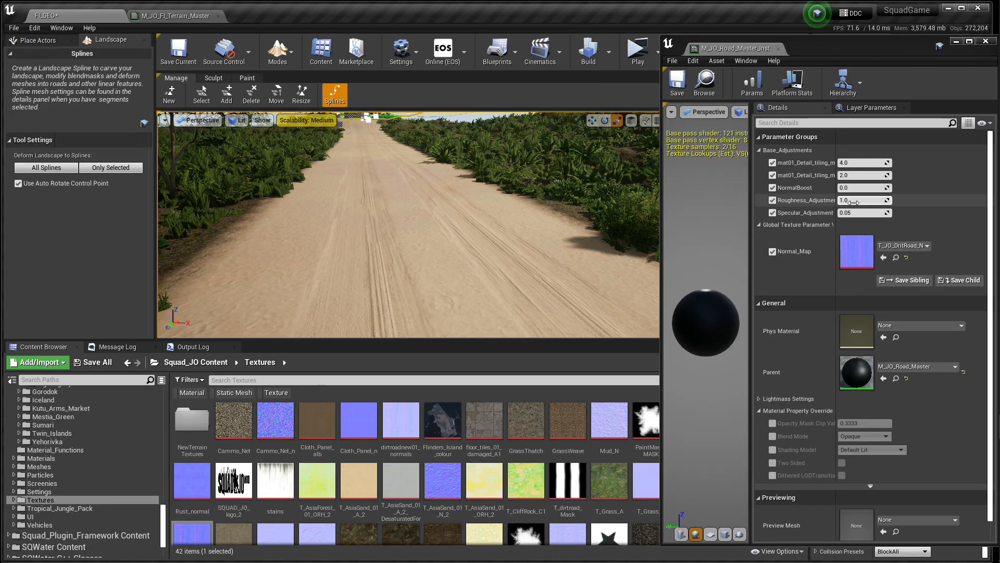
- Set NormalBoost to -0.2 after trying stronger positive and negative values, and reset a trial change of Roughness_Adjustment
{"action": "mouse_move", "coordinate": [861, 204]}
{"action": "left_mouse_down"}
{"action": "mouse_move", "coordinate": [901, 203]}
{"action": "mouse_move", "coordinate": [865, 203]}
{"action": "left_mouse_up"}
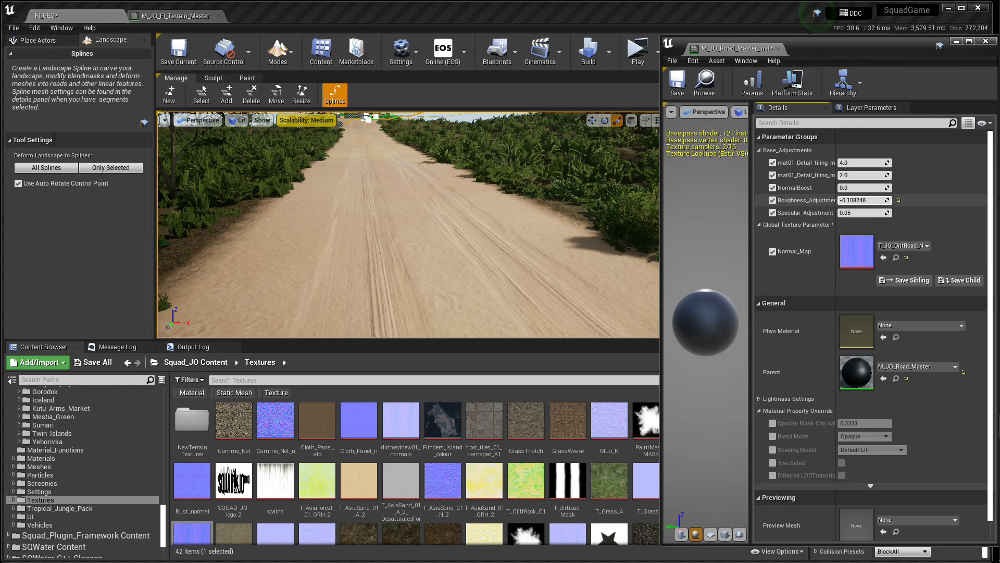
{"action": "left_click", "coordinate": [898, 200]}
{"action": "mouse_move", "coordinate": [863, 187]}
{"action": "left_mouse_down"}
{"action": "mouse_move", "coordinate": [828, 187]}
{"action": "mouse_move", "coordinate": [864, 187]}
{"action": "left_mouse_up"}
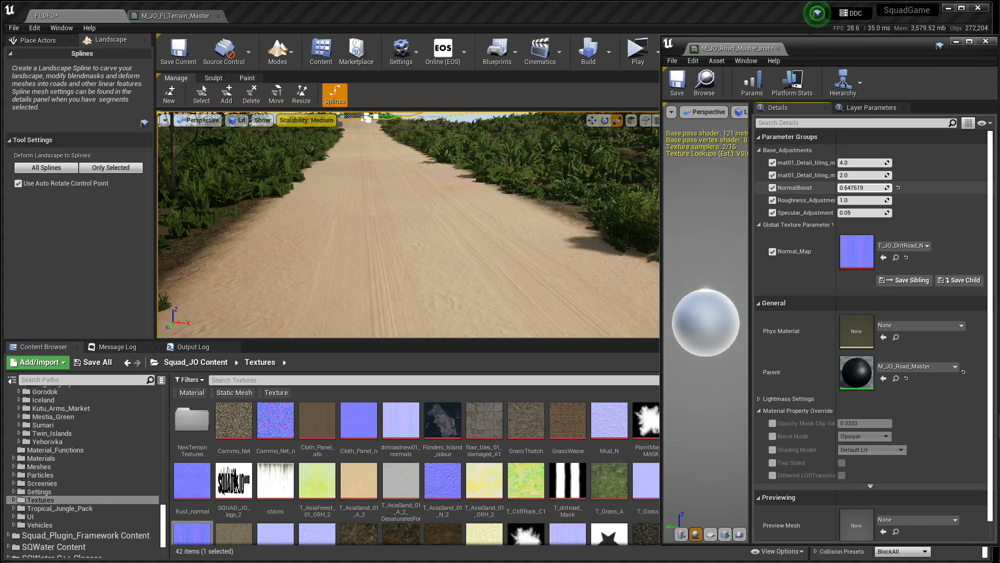
{"action": "left_click_drag", "start_coordinate": [864, 188], "coordinate": [861, 188]}
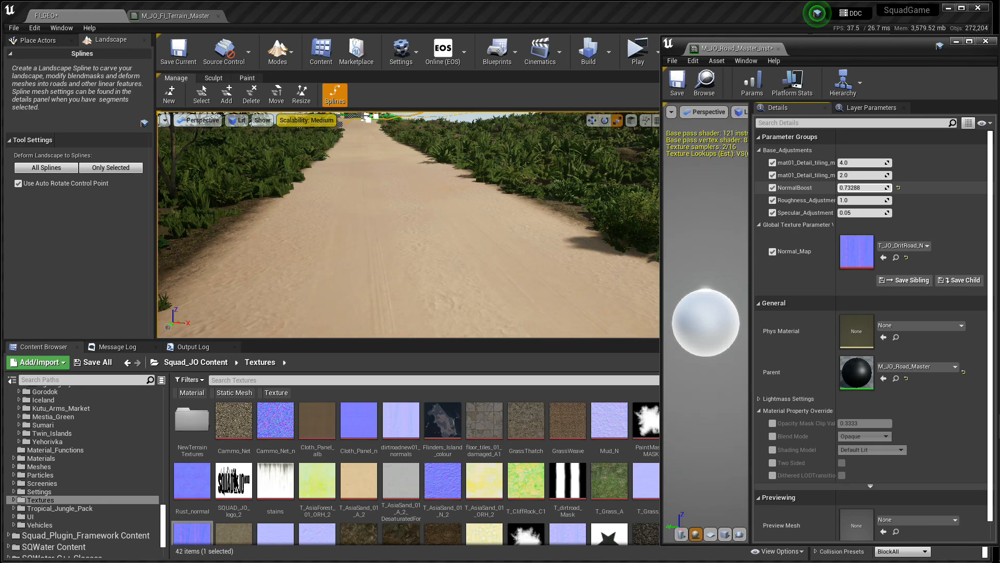
{"action": "left_click_drag", "start_coordinate": [862, 188], "coordinate": [859, 187]}
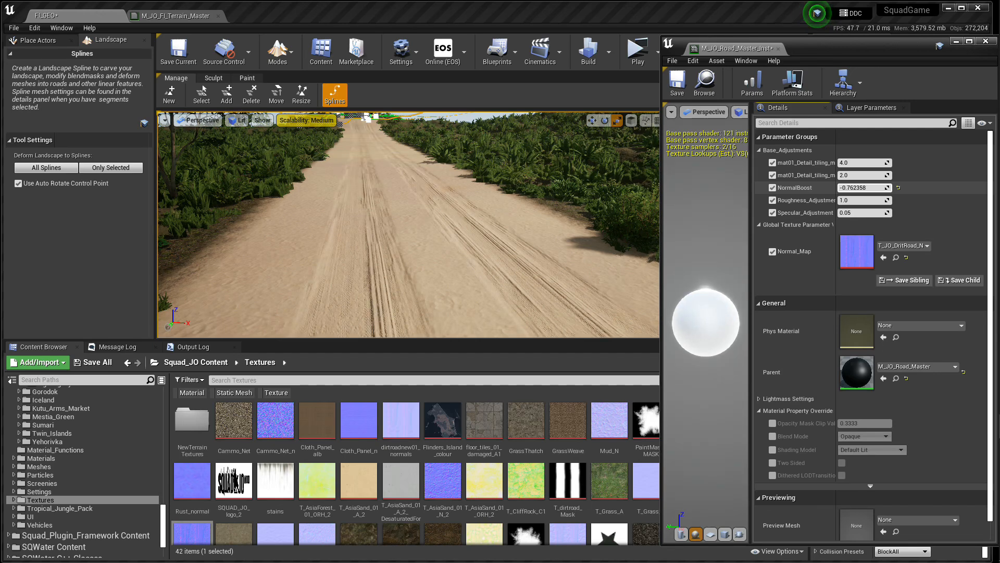
{"action": "left_click_drag", "start_coordinate": [862, 188], "coordinate": [865, 187]}
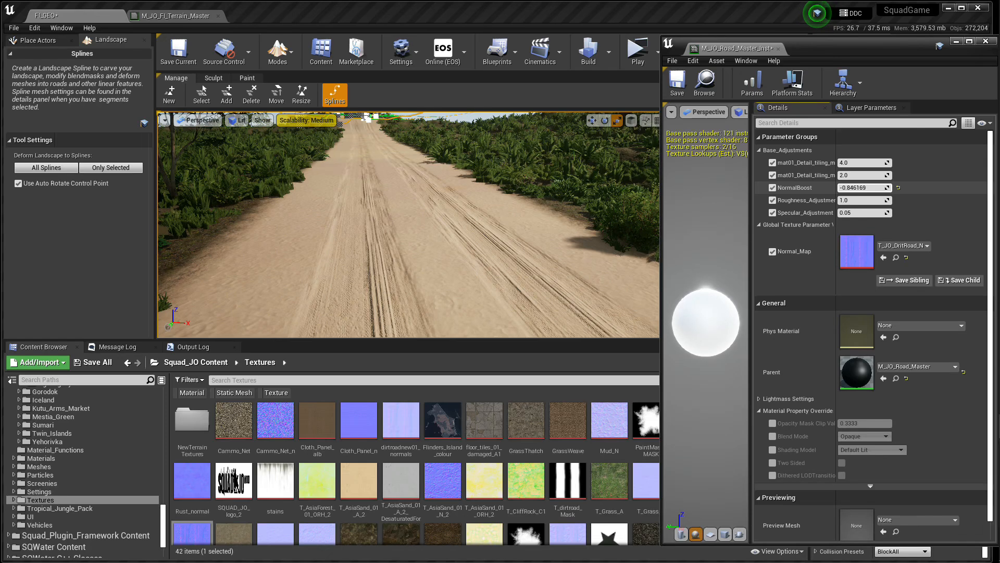
{"action": "left_click", "coordinate": [862, 188]}
{"action": "type", "text": "0"}
{"action": "key", "text": "Return"}
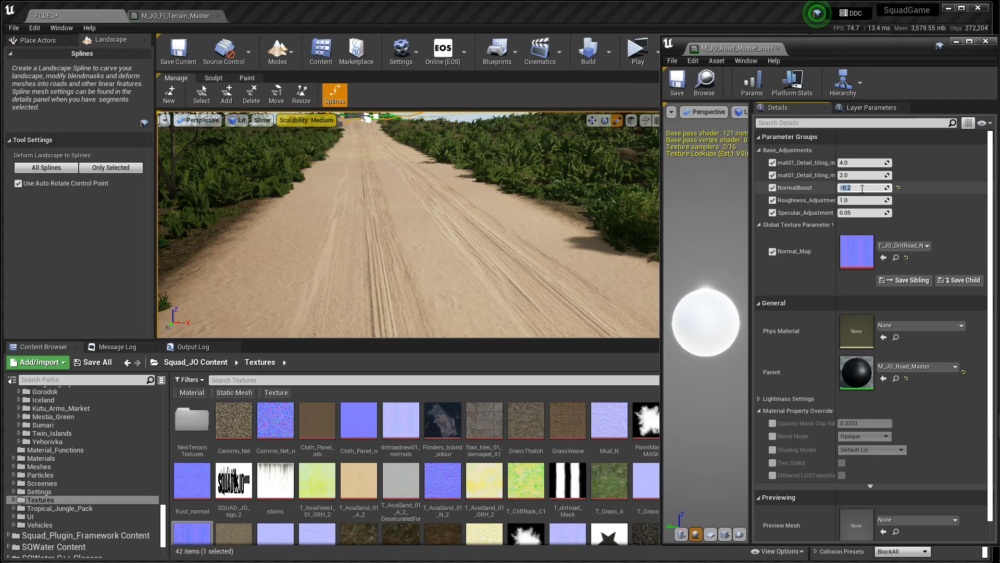
- Inspect the dirt road's junction with the asphalt road and move its end spline control point back off the asphalt
{"action": "right_click_drag", "start_coordinate": [414, 257], "coordinate": [539, 234]}
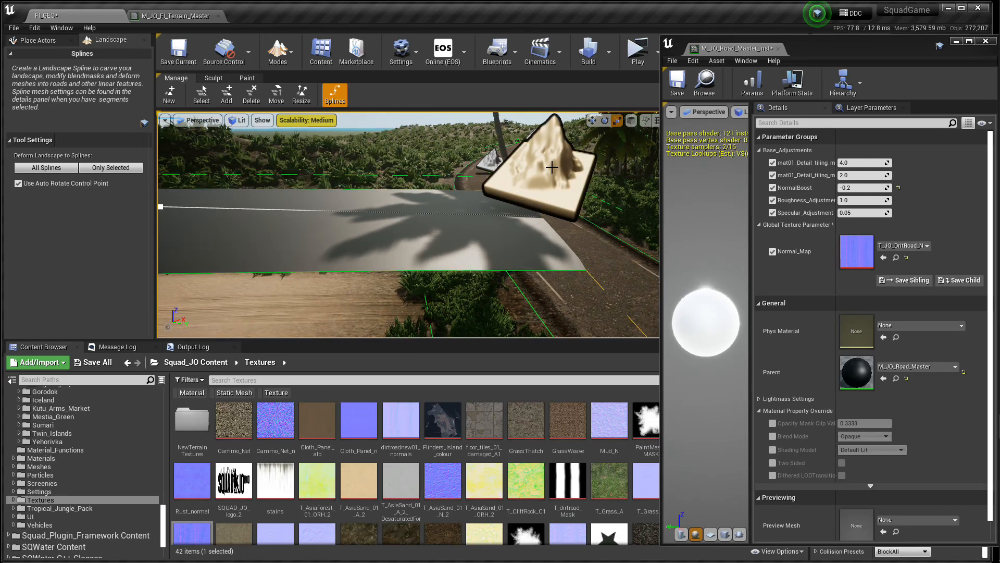
{"action": "left_click", "coordinate": [593, 121]}
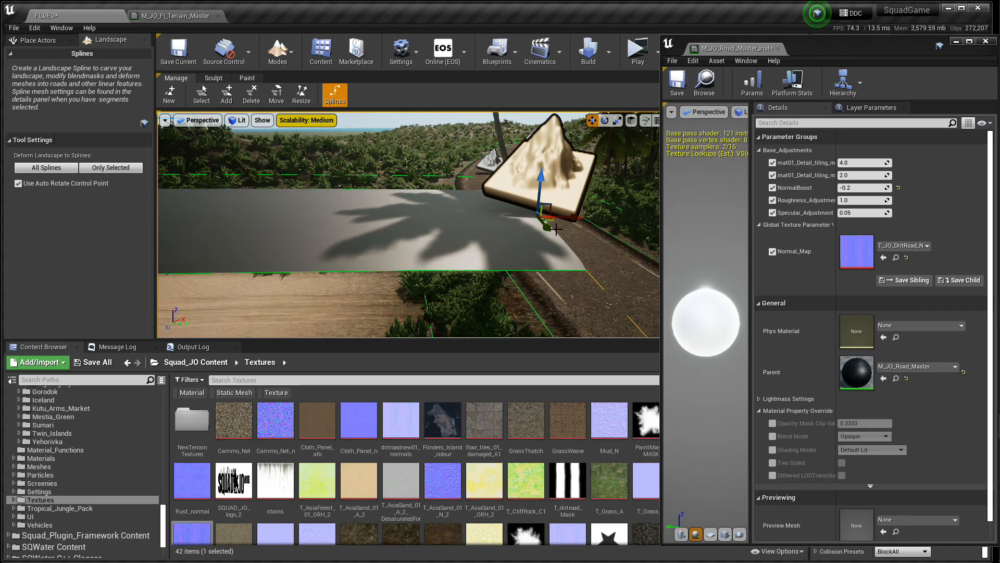
{"action": "right_click_drag", "start_coordinate": [568, 219], "coordinate": [577, 204]}
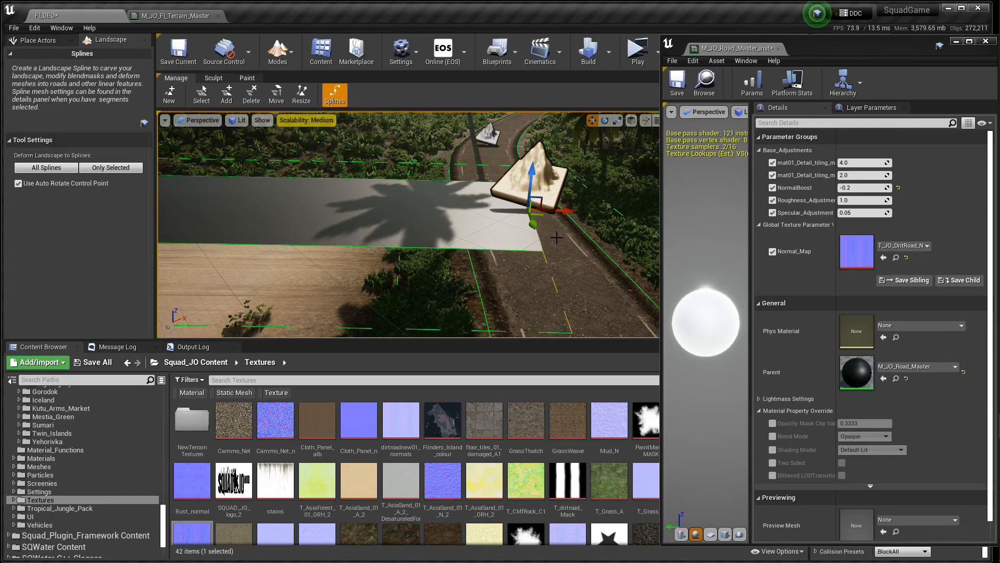
{"action": "right_click_drag", "start_coordinate": [409, 224], "coordinate": [344, 216]}
{"action": "right_click_drag", "start_coordinate": [409, 224], "coordinate": [443, 208]}
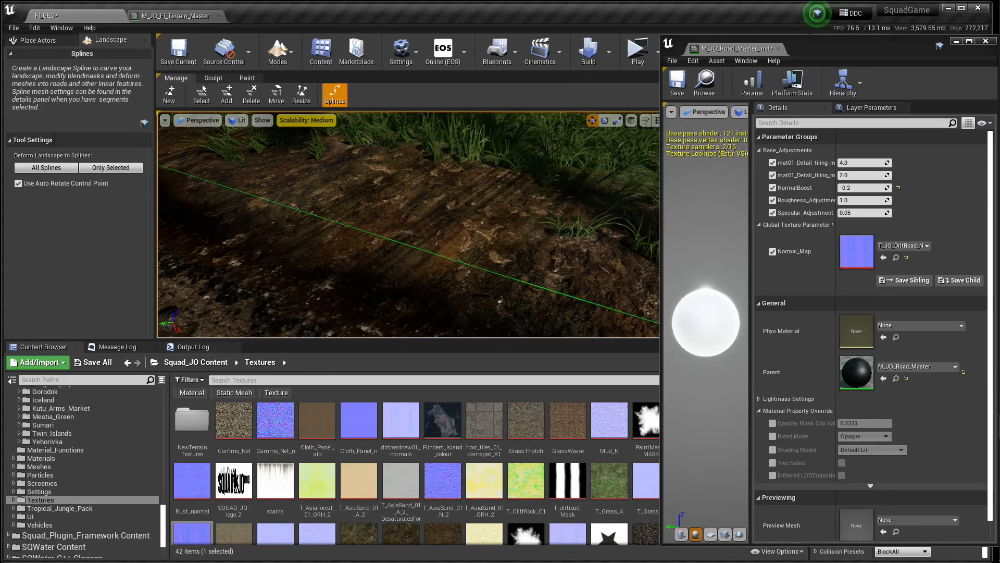
{"action": "mouse_move", "coordinate": [409, 224]}
{"action": "right_mouse_down"}
{"action": "mouse_move", "coordinate": [409, 244]}
{"action": "mouse_move", "coordinate": [393, 225]}
{"action": "mouse_move", "coordinate": [359, 227]}
{"action": "mouse_move", "coordinate": [405, 239]}
{"action": "right_mouse_up"}
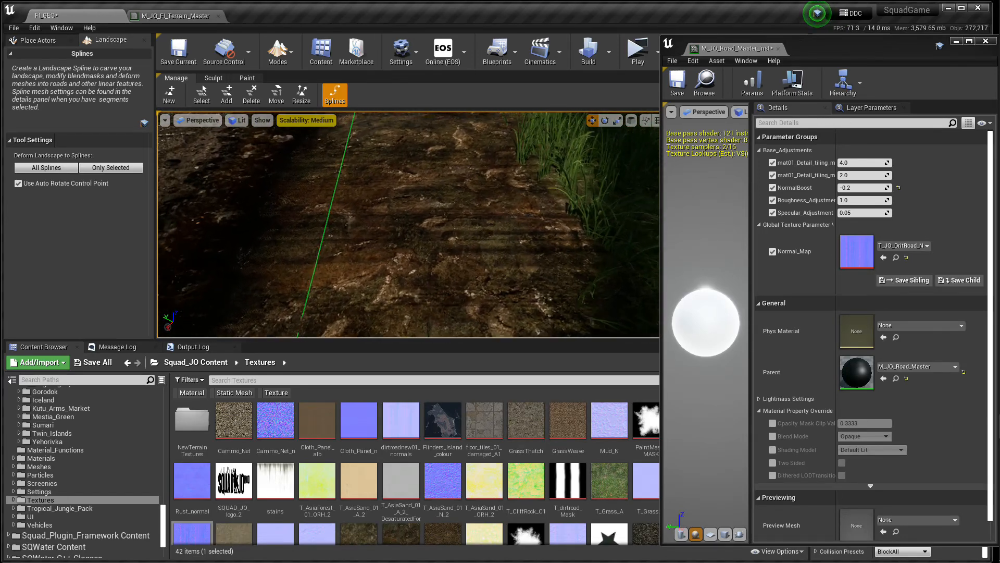
{"action": "right_click_drag", "start_coordinate": [409, 224], "coordinate": [445, 217]}
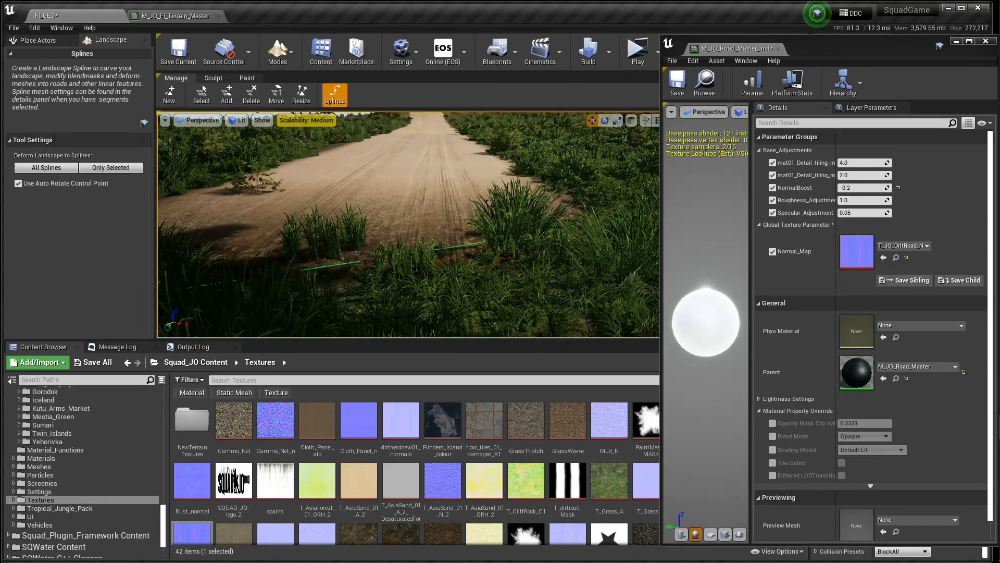
{"action": "right_click_drag", "start_coordinate": [409, 224], "coordinate": [429, 249]}
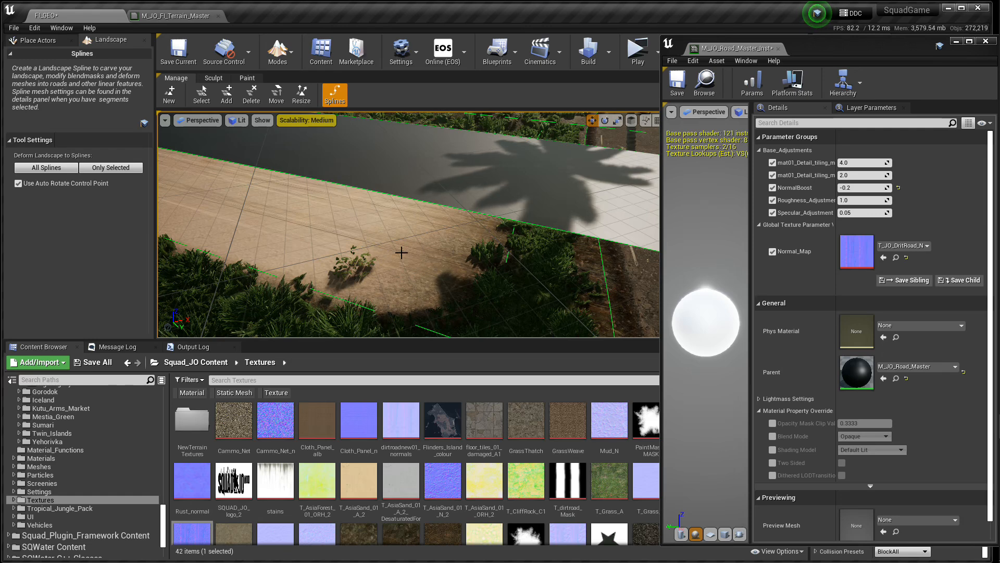
{"action": "right_click_drag", "start_coordinate": [459, 257], "coordinate": [513, 268]}
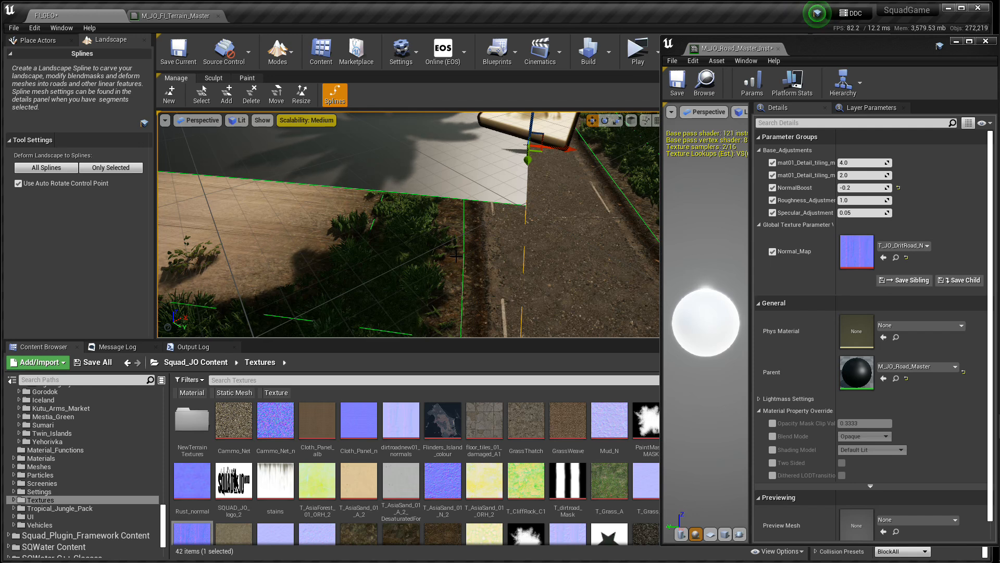
{"action": "left_click_drag", "start_coordinate": [566, 151], "coordinate": [366, 158]}
{"action": "mouse_move", "coordinate": [390, 177]}
{"action": "right_mouse_down"}
{"action": "mouse_move", "coordinate": [382, 168]}
{"action": "mouse_move", "coordinate": [390, 177]}
{"action": "right_mouse_up"}
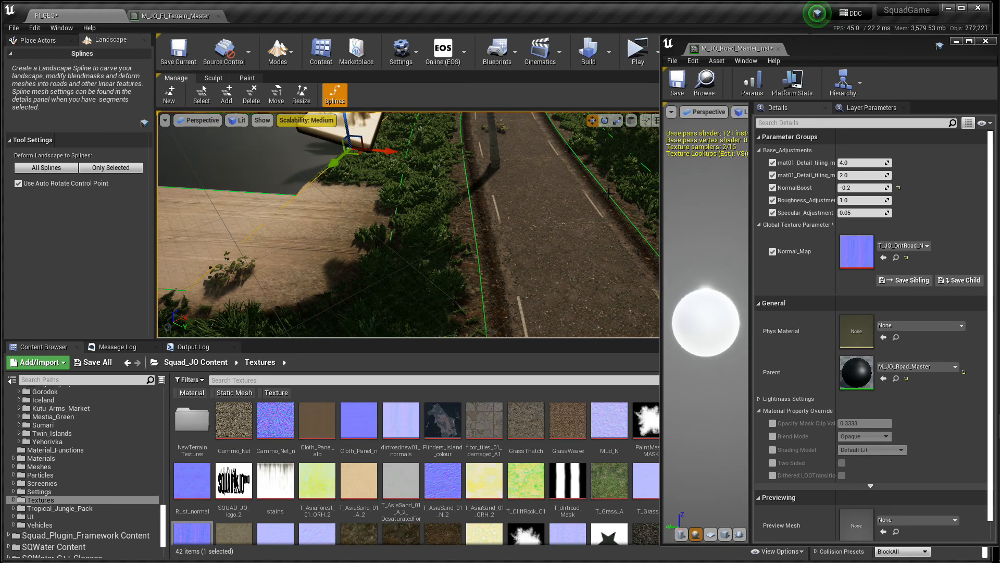
- Select the dirt road's end spline segment and check the dirt road mesh in Black_Rock_Beach before returning to the Flinders_Island_WIP folder
{"action": "right_click_drag", "start_coordinate": [526, 219], "coordinate": [500, 206]}
{"action": "left_click", "coordinate": [387, 180]}
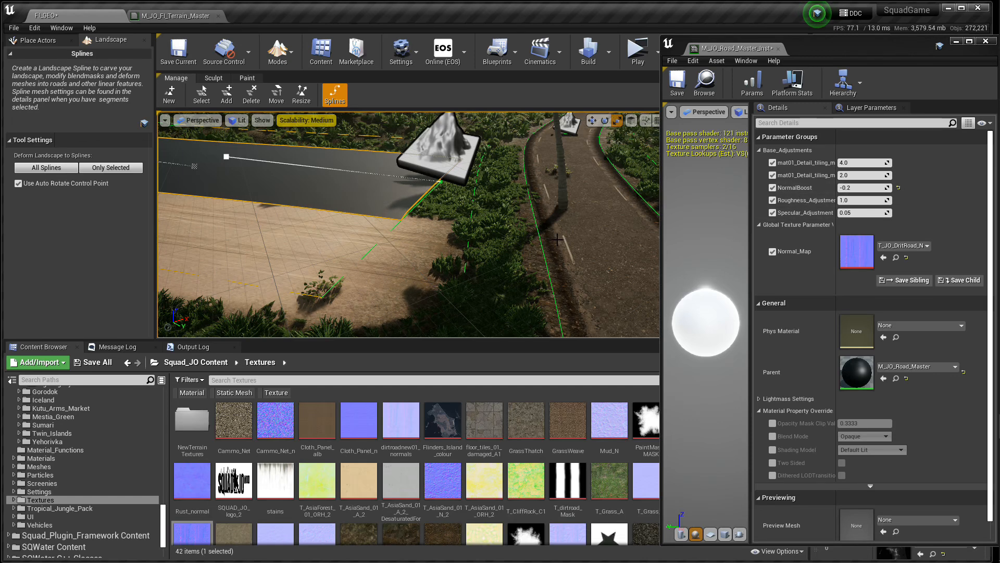
{"action": "scroll", "coordinate": [62, 428], "scroll_direction": "up", "scroll_amount": 5}
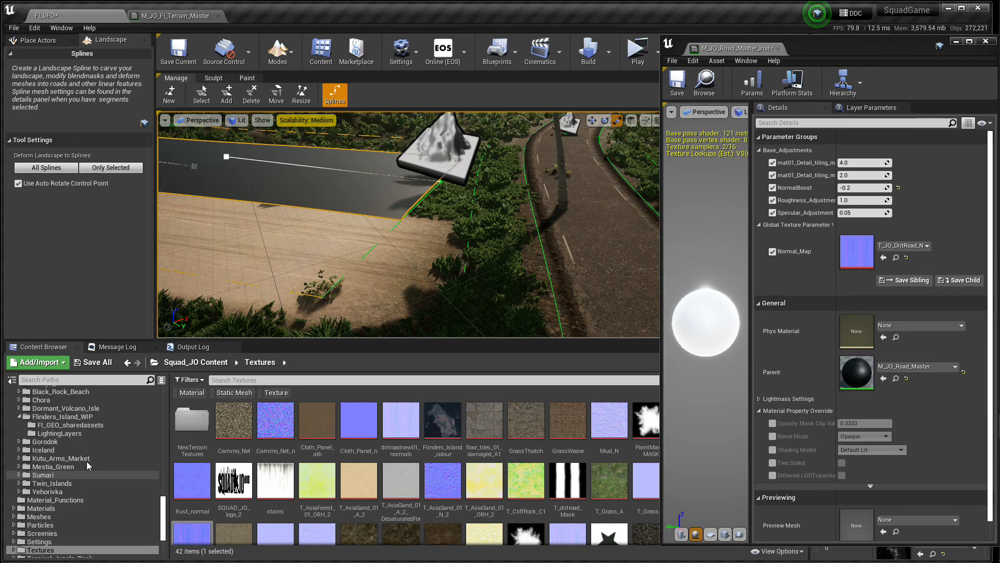
{"action": "left_click", "coordinate": [61, 426]}
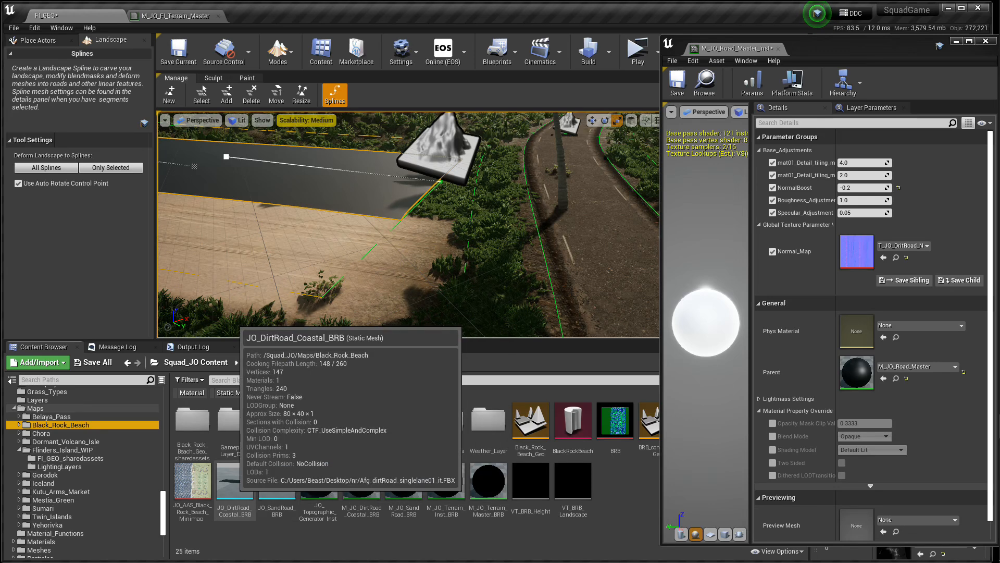
{"action": "left_click", "coordinate": [62, 449]}
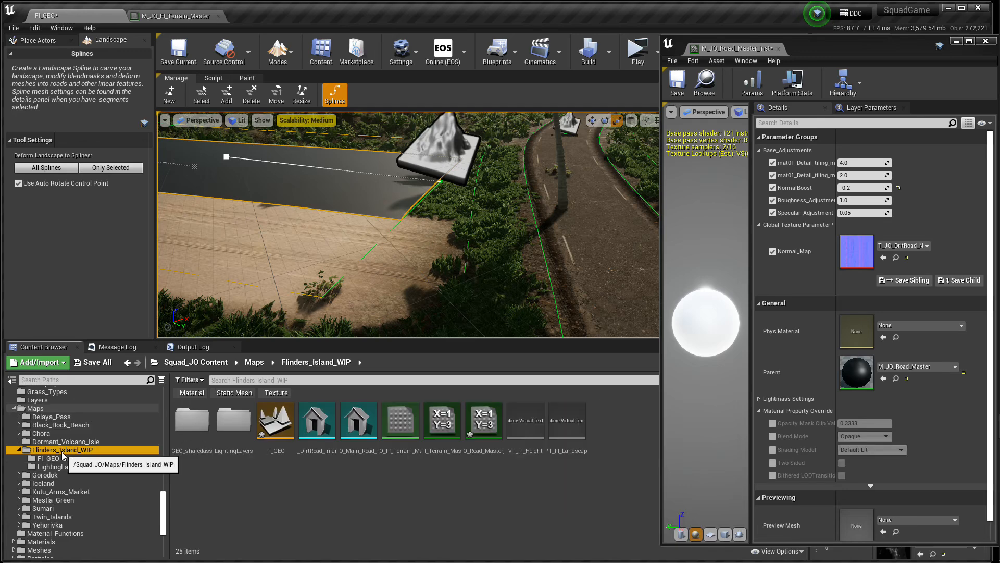
- Select the dirt road spline's end control point, undo a trial raise of it, and select all connected control points
{"action": "mouse_move", "coordinate": [409, 279]}
{"action": "right_mouse_down"}
{"action": "mouse_move", "coordinate": [330, 235]}
{"action": "mouse_move", "coordinate": [377, 273]}
{"action": "mouse_move", "coordinate": [455, 304]}
{"action": "mouse_move", "coordinate": [416, 280]}
{"action": "right_mouse_up"}
{"action": "left_click", "coordinate": [448, 219]}
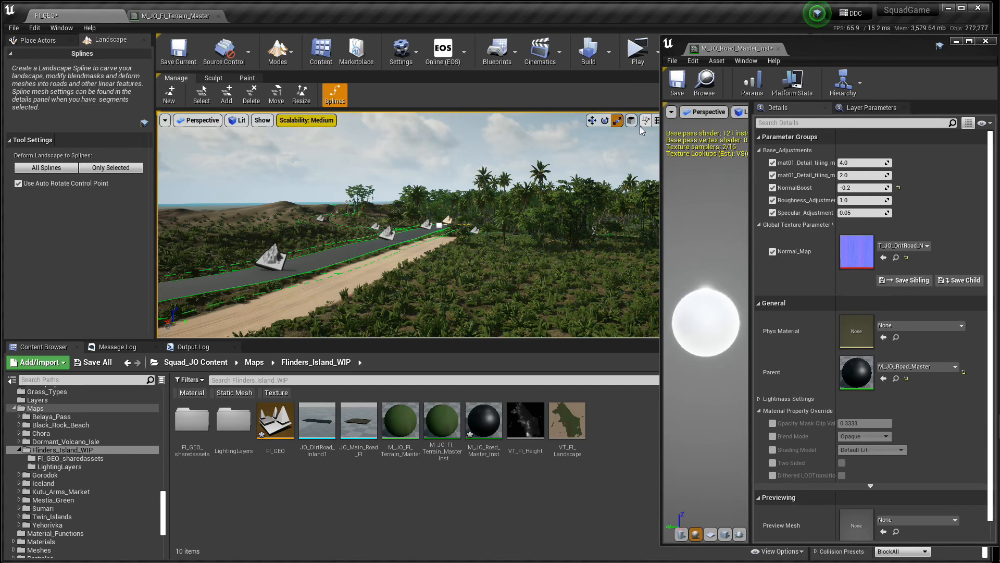
{"action": "left_click", "coordinate": [592, 123]}
{"action": "right_click_drag", "start_coordinate": [490, 257], "coordinate": [466, 263]}
{"action": "left_click_drag", "start_coordinate": [554, 155], "coordinate": [557, 120]}
{"action": "key", "text": "ctrl+z"}
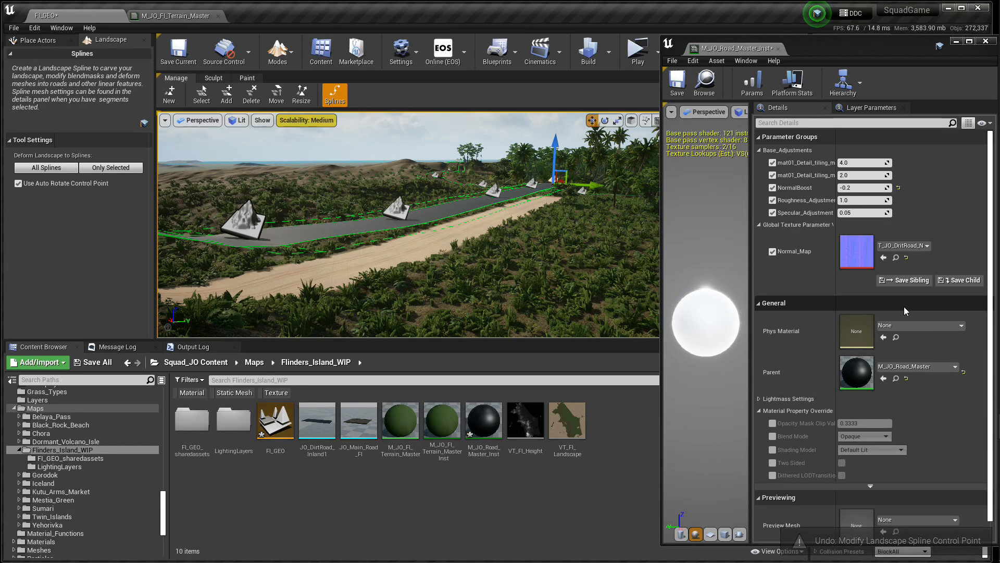
{"action": "left_click", "coordinate": [779, 49]}
{"action": "scroll", "coordinate": [880, 339], "scroll_direction": "up", "scroll_amount": 5}
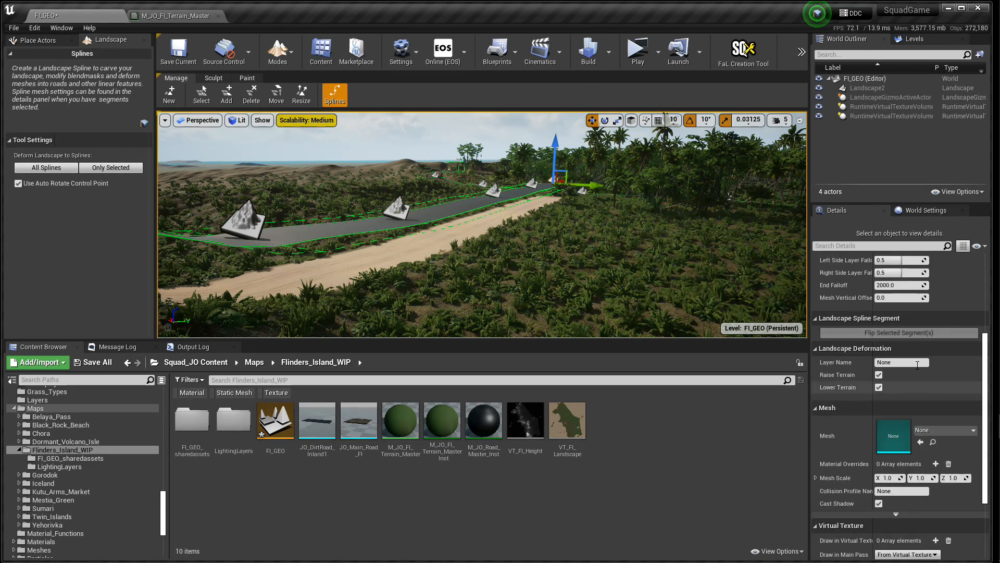
{"action": "scroll", "coordinate": [918, 368], "scroll_direction": "up", "scroll_amount": 3}
{"action": "left_click", "coordinate": [900, 284]}
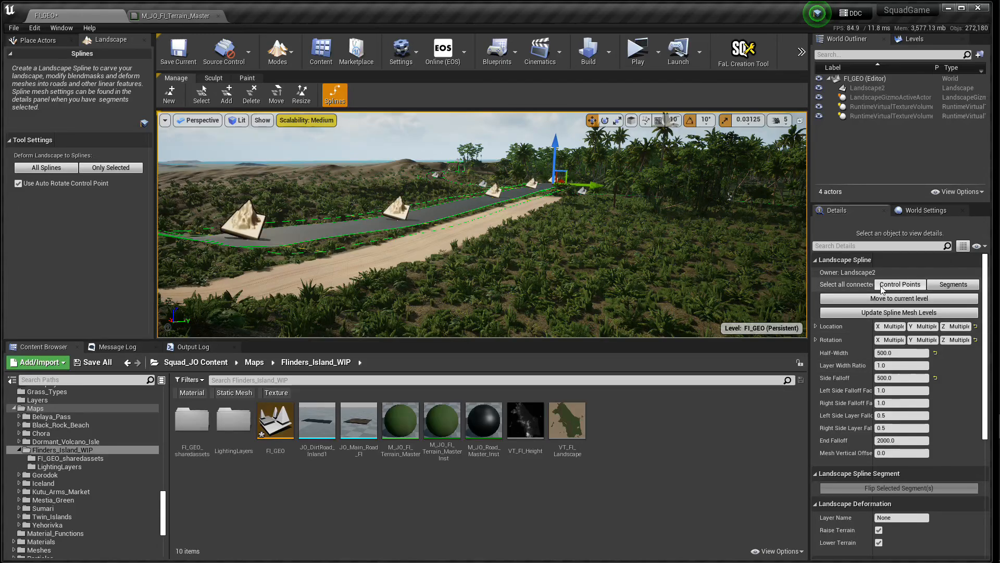
- Lower all selected control points together so the floating dirt road mesh sits at the sand road's surface
{"action": "right_click_drag", "start_coordinate": [482, 224], "coordinate": [412, 189]}
{"action": "mouse_move", "coordinate": [586, 191]}
{"action": "right_mouse_down"}
{"action": "mouse_move", "coordinate": [542, 191]}
{"action": "mouse_move", "coordinate": [577, 190]}
{"action": "right_mouse_up"}
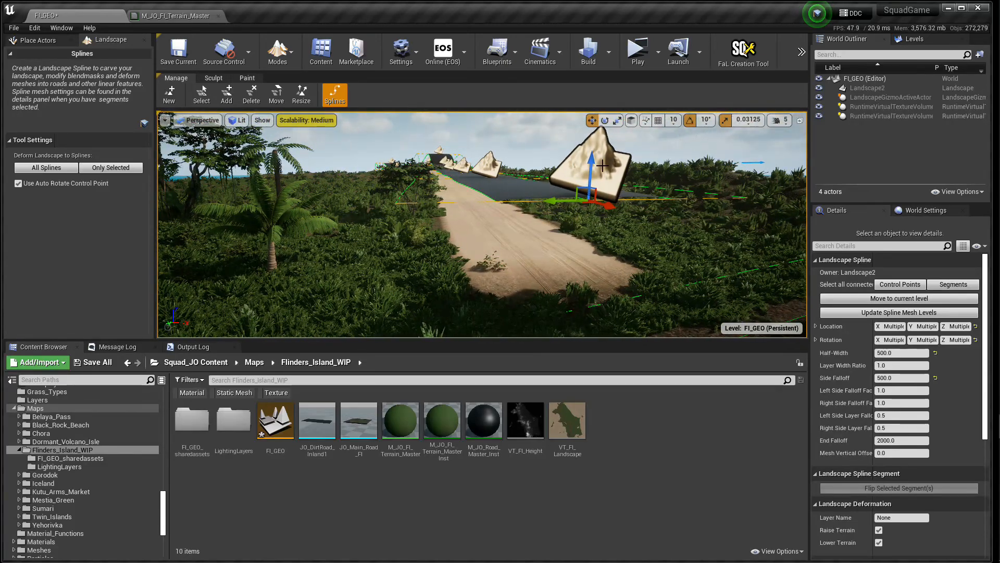
{"action": "left_click_drag", "start_coordinate": [565, 340], "coordinate": [565, 425]}
{"action": "left_click_drag", "start_coordinate": [594, 200], "coordinate": [592, 349]}
{"action": "left_click_drag", "start_coordinate": [577, 397], "coordinate": [580, 339]}
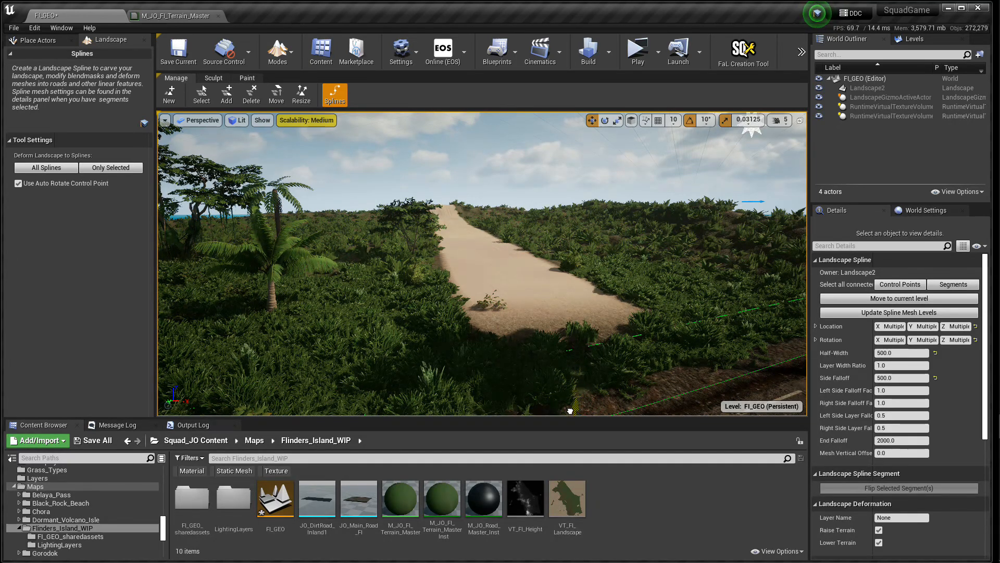
{"action": "left_click_drag", "start_coordinate": [564, 400], "coordinate": [562, 332]}
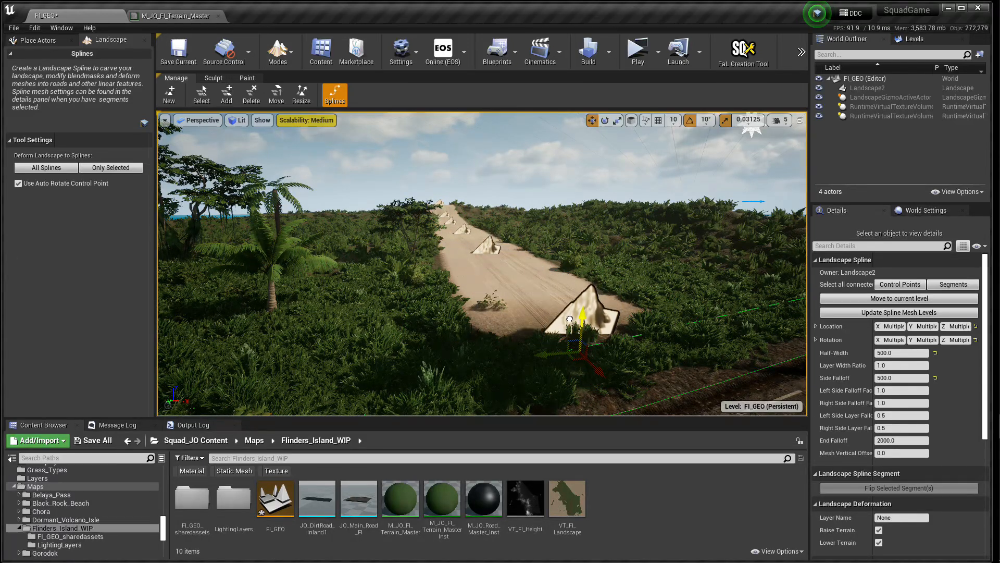
- Inspect the blended dirt road along its length and check all its connected spline control points and segments
{"action": "right_click_drag", "start_coordinate": [568, 306], "coordinate": [559, 352]}
{"action": "left_click", "coordinate": [642, 281]}
{"action": "mouse_move", "coordinate": [624, 281]}
{"action": "right_mouse_down"}
{"action": "mouse_move", "coordinate": [620, 270]}
{"action": "mouse_move", "coordinate": [629, 298]}
{"action": "right_mouse_up"}
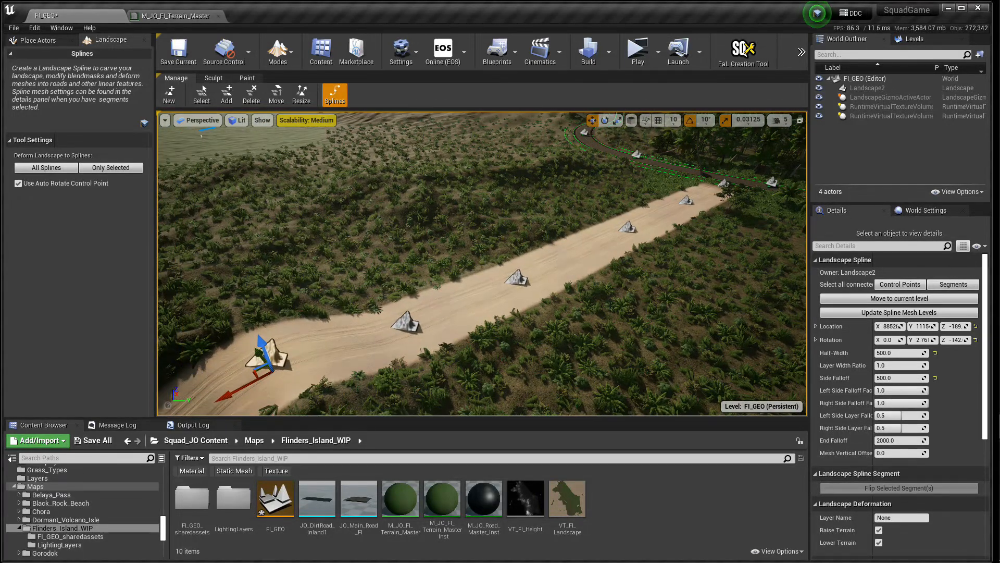
{"action": "left_click", "coordinate": [898, 287]}
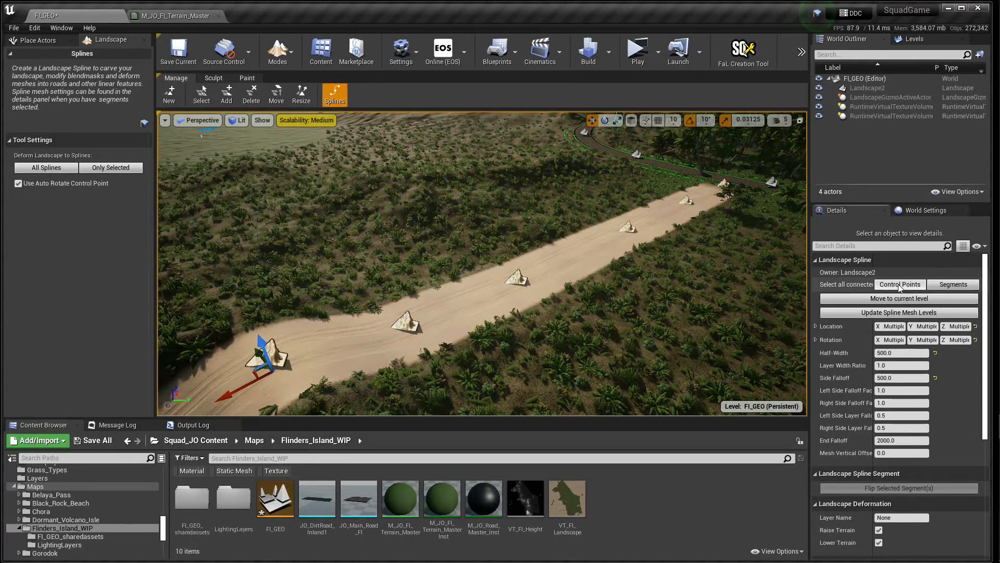
{"action": "left_click", "coordinate": [951, 286]}
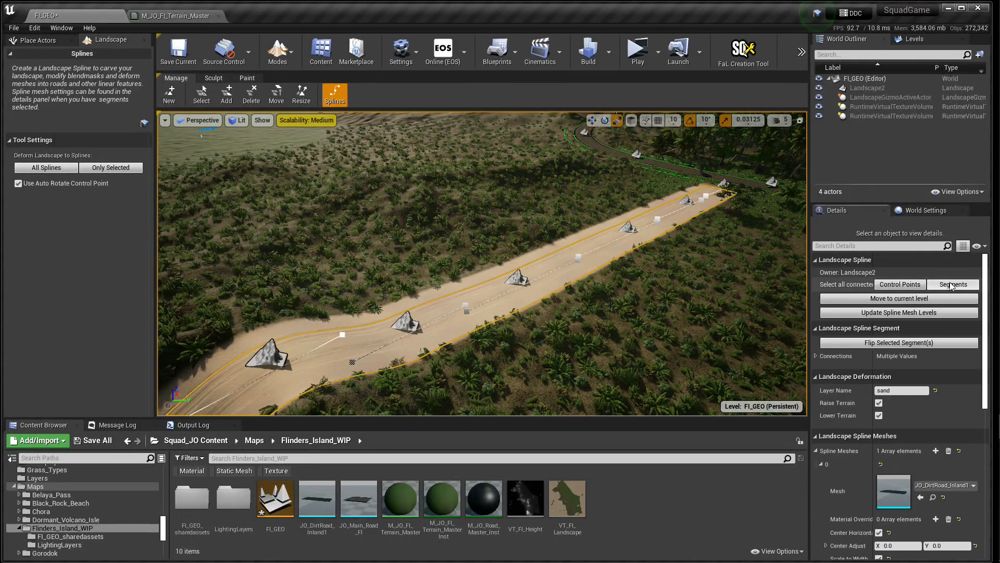
{"action": "left_click", "coordinate": [904, 286]}
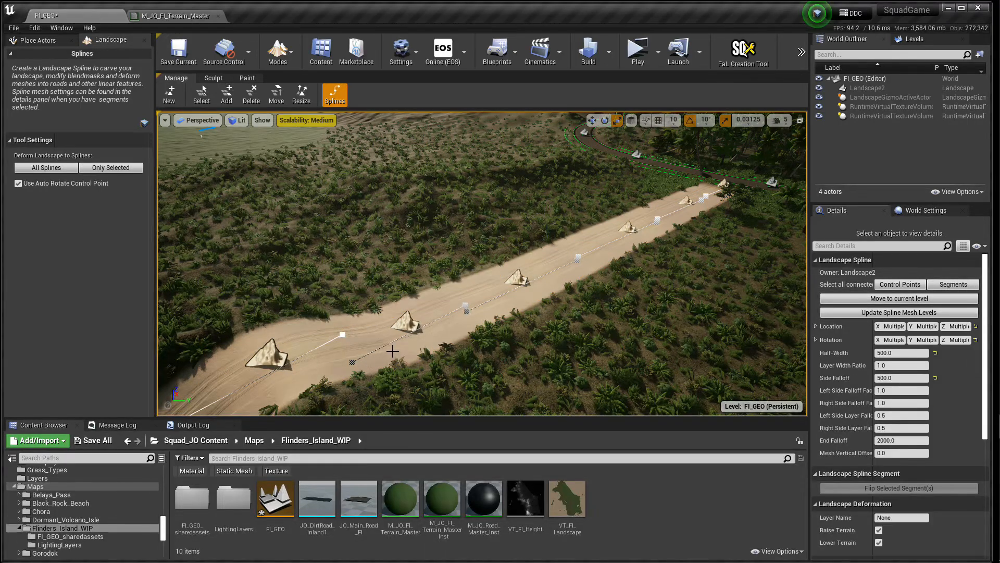
{"action": "left_click", "coordinate": [446, 382]}
{"action": "right_click_drag", "start_coordinate": [446, 381], "coordinate": [437, 381]}
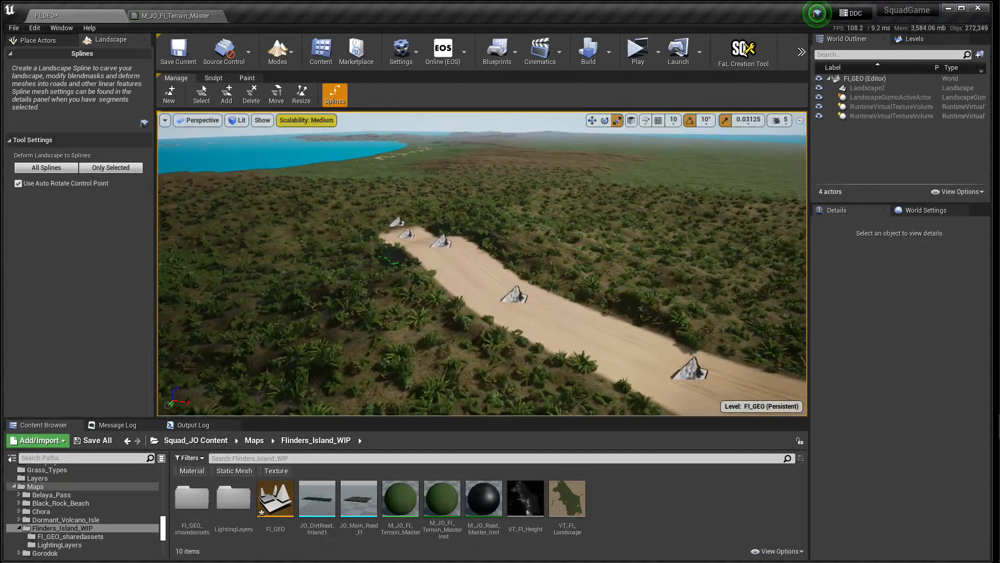
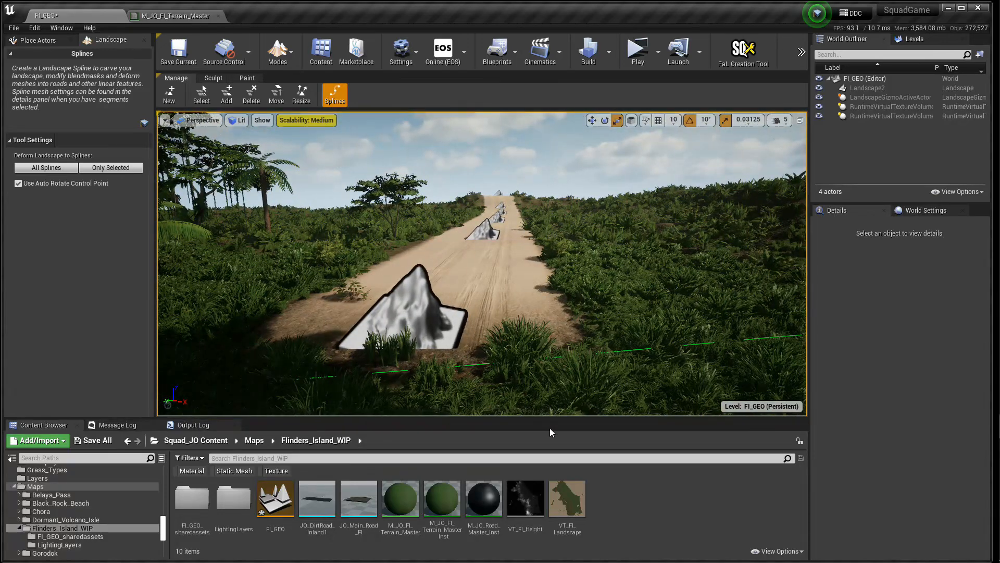
- Enlarge the Content Browser area and save all changes to the level and assets
{"action": "left_click_drag", "start_coordinate": [514, 421], "coordinate": [513, 335]}
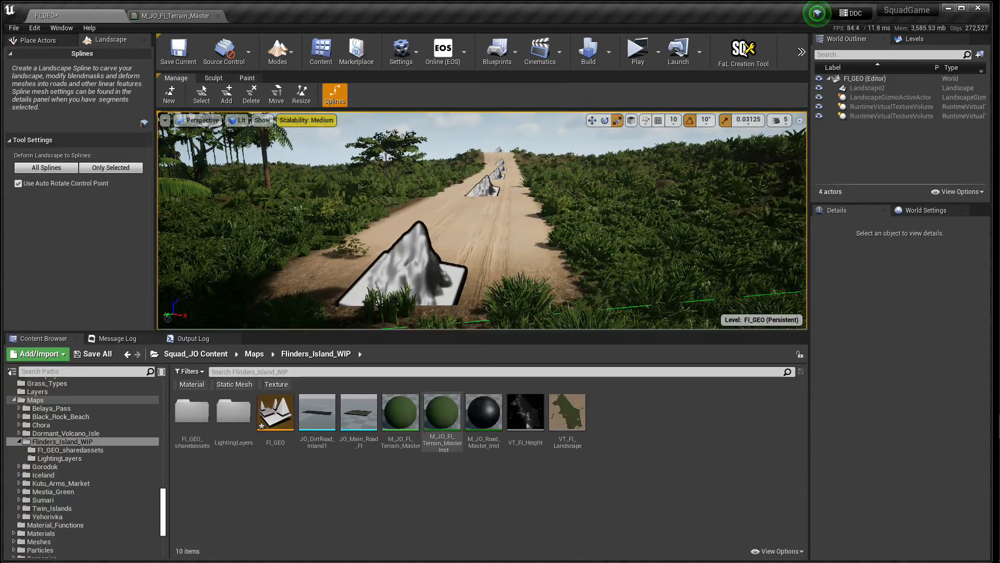
{"action": "left_click", "coordinate": [14, 28]}
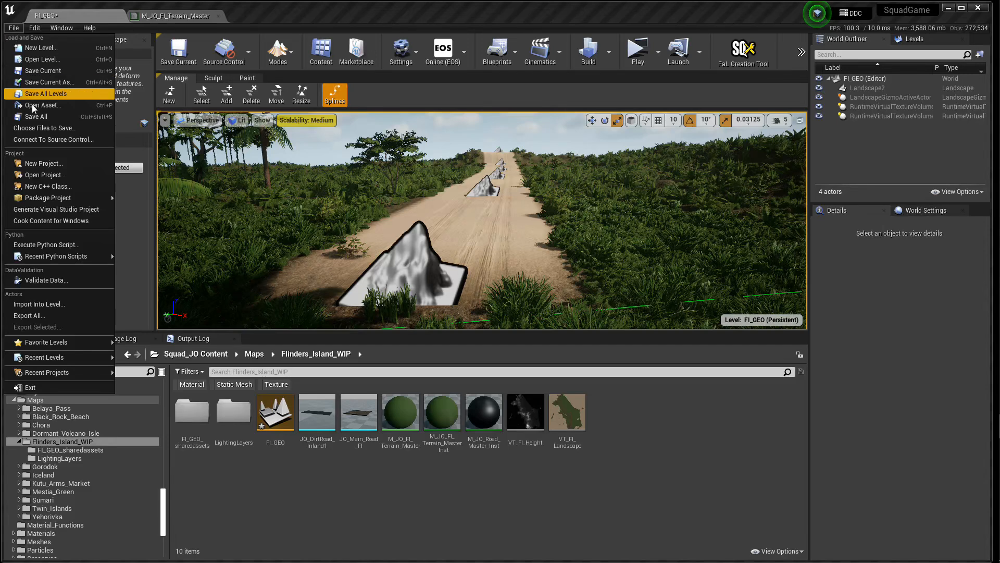
{"action": "left_click", "coordinate": [42, 127]}
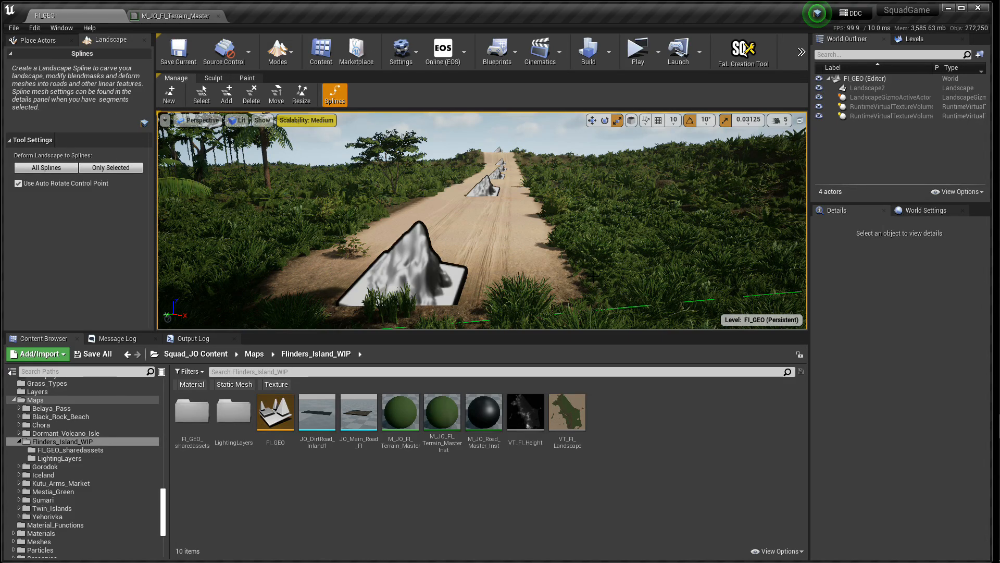
- Leave Landscape mode, select Landscape2 and review the runtime virtual textures assigned in its Virtual Texture settings
{"action": "right_click_drag", "start_coordinate": [553, 263], "coordinate": [606, 343]}
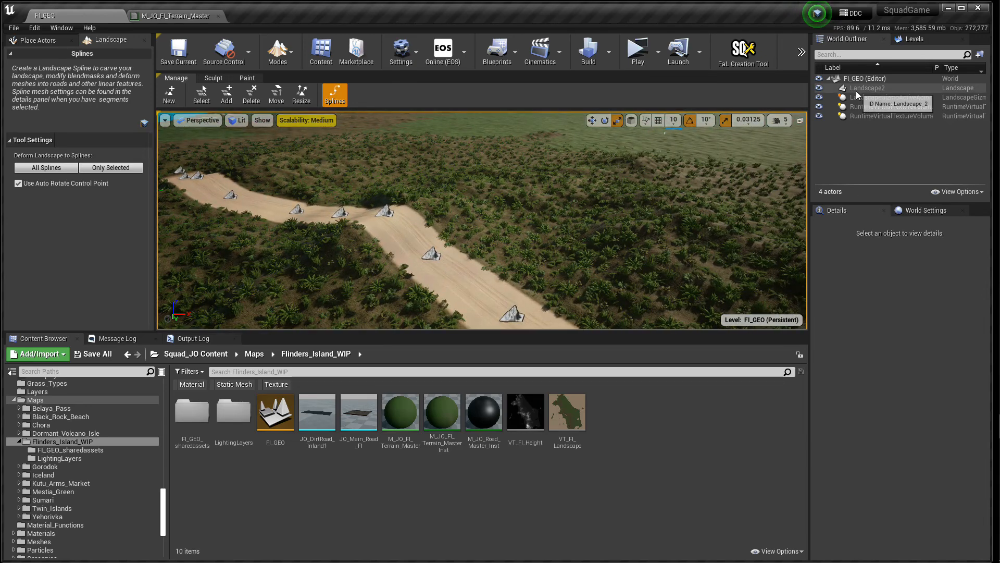
{"action": "left_click", "coordinate": [278, 52]}
{"action": "left_click", "coordinate": [312, 98]}
{"action": "left_click", "coordinate": [867, 87]}
{"action": "scroll", "coordinate": [903, 427], "scroll_direction": "down", "scroll_amount": 3}
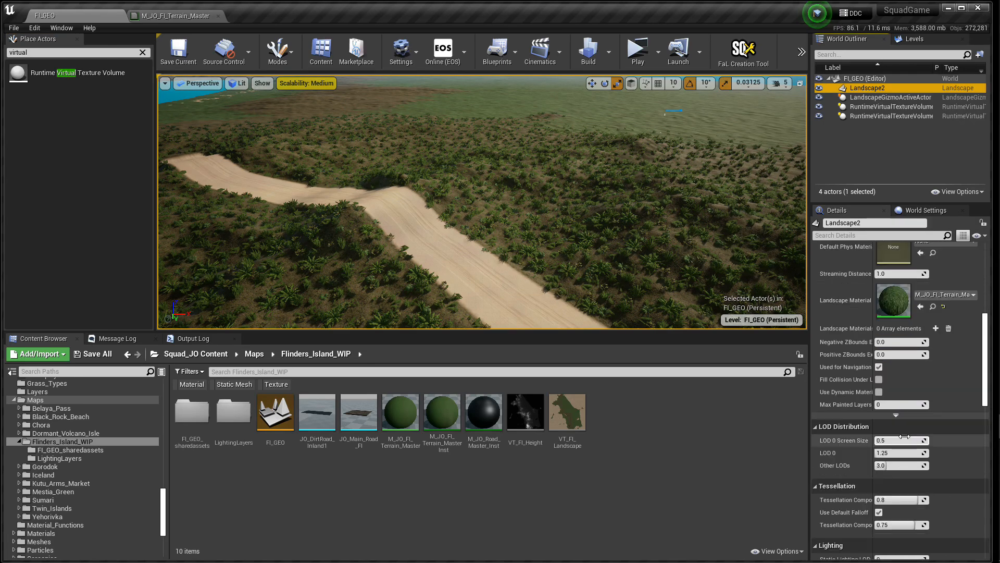
{"action": "scroll", "coordinate": [905, 437], "scroll_direction": "down", "scroll_amount": 5}
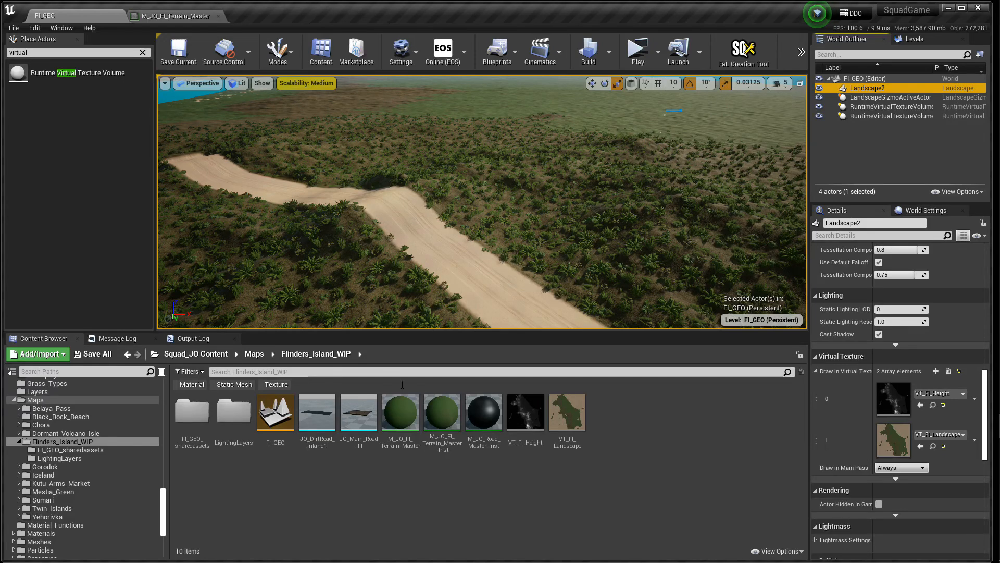
- Review the M_JO_Road_Master_Inst parameters and the material slot of the JO_DirtRoad_Inland1 mesh, closing both assets
{"action": "left_click", "coordinate": [484, 414]}
{"action": "double_click", "coordinate": [484, 415]}
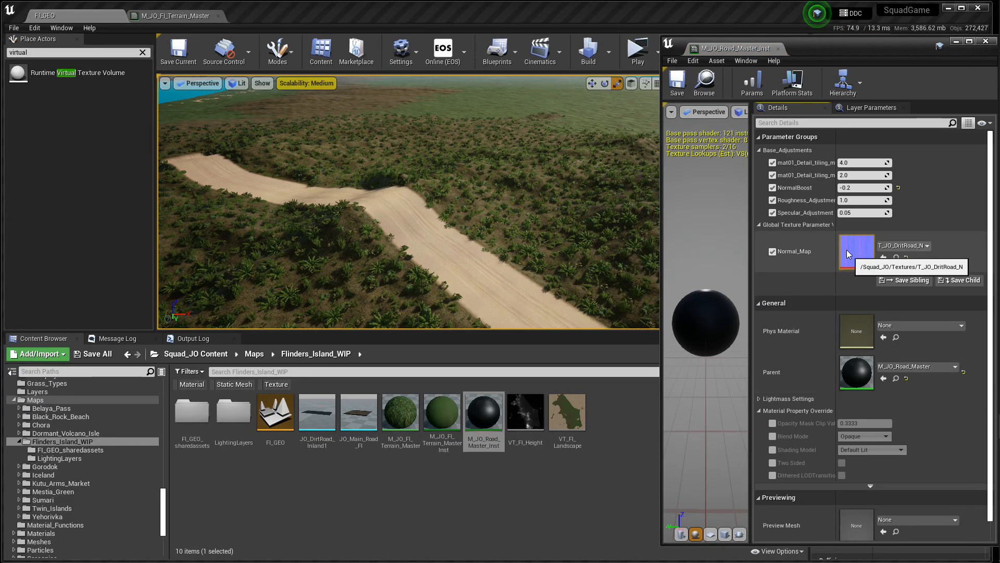
{"action": "left_click", "coordinate": [779, 49]}
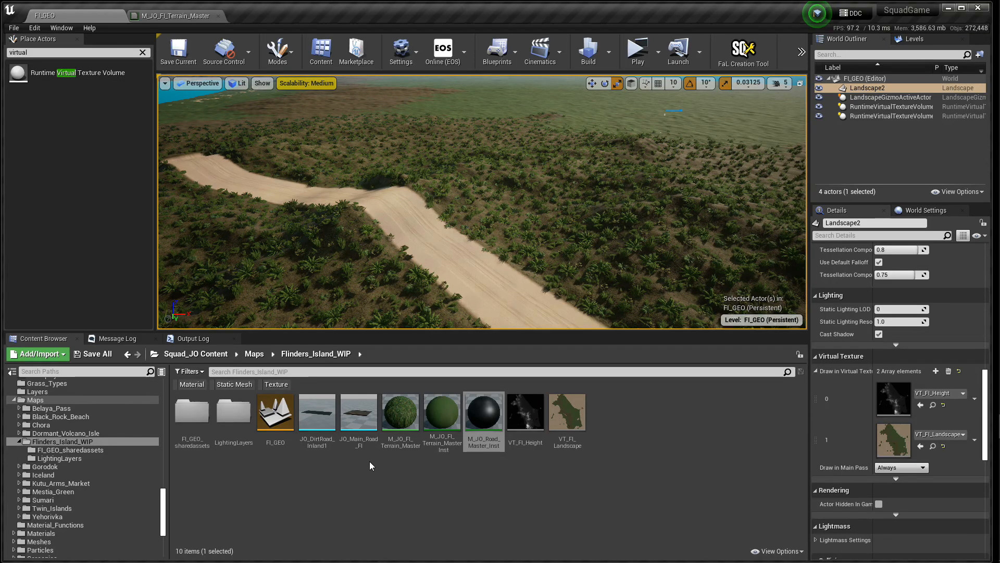
{"action": "double_click", "coordinate": [320, 414]}
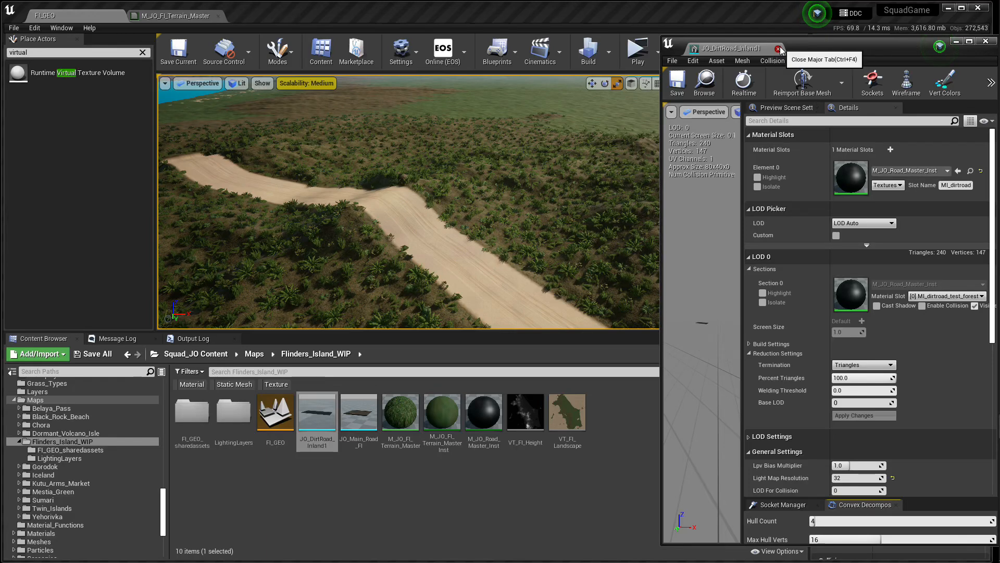
{"action": "left_click", "coordinate": [778, 48]}
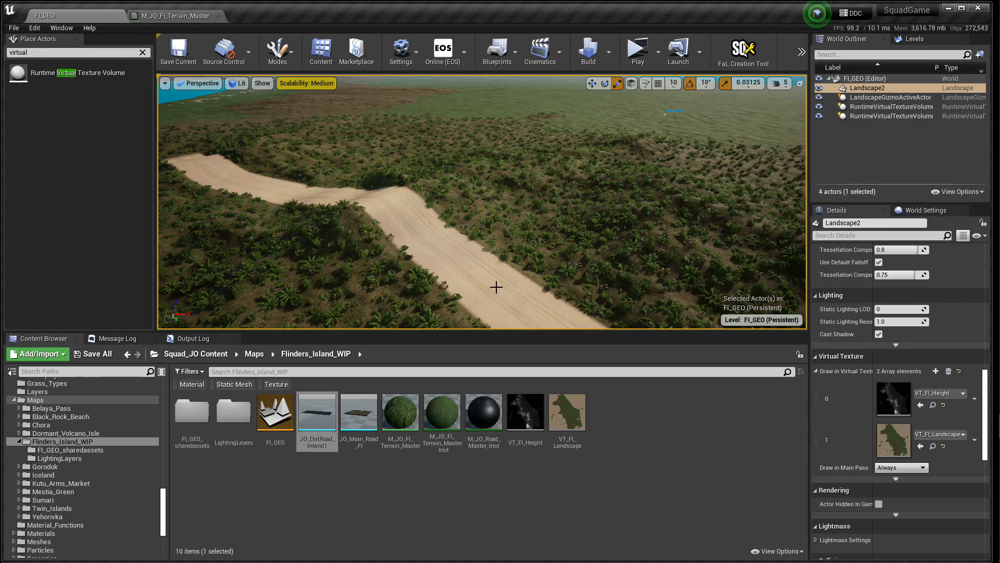
- Return to Landscape mode, select all connected dirt road spline segments and review their Virtual Texture and Draw in Main Pass settings
{"action": "right_click_drag", "start_coordinate": [465, 247], "coordinate": [562, 281]}
{"action": "left_click", "coordinate": [272, 47]}
{"action": "left_click", "coordinate": [292, 99]}
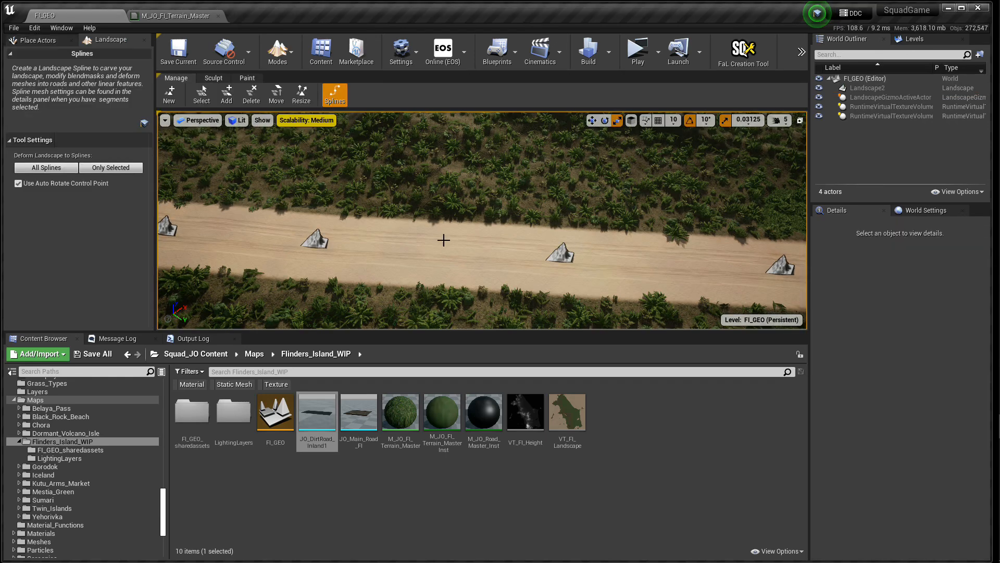
{"action": "left_click", "coordinate": [559, 254]}
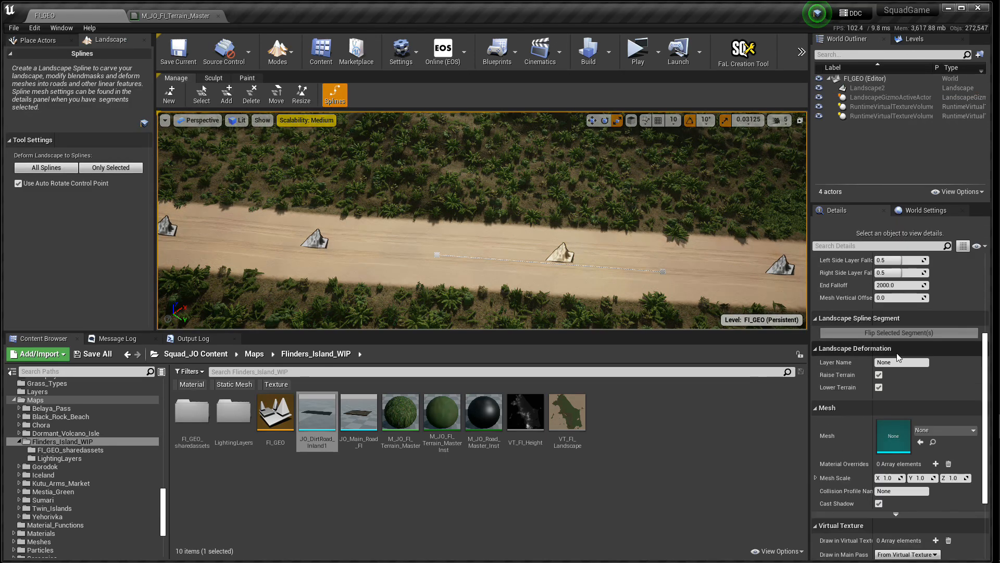
{"action": "left_click", "coordinate": [953, 285]}
{"action": "scroll", "coordinate": [927, 504], "scroll_direction": "down", "scroll_amount": 3}
{"action": "scroll", "coordinate": [927, 504], "scroll_direction": "down", "scroll_amount": 10}
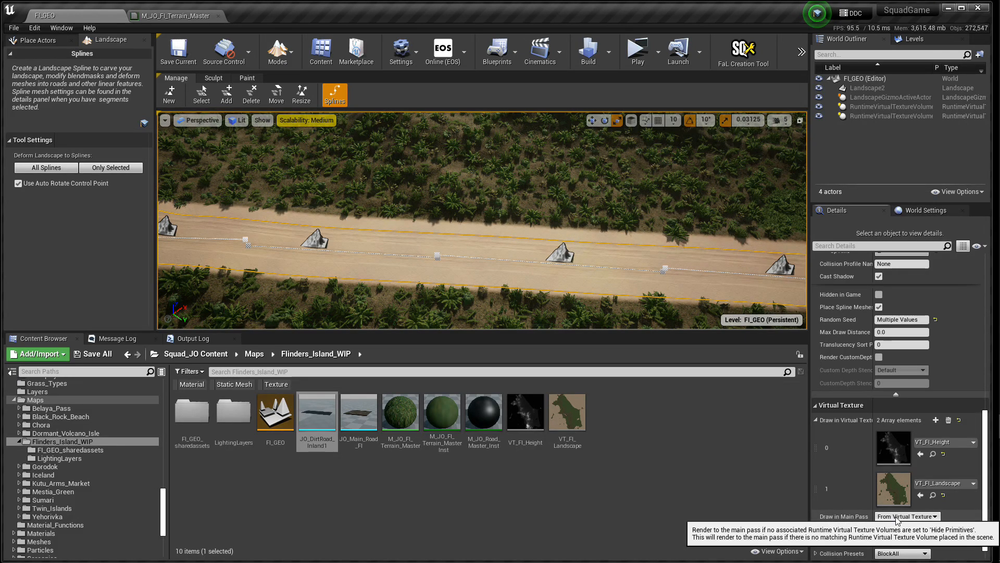
- Return to Place mode, select Landscape2 and check its Draw in Main Pass option for comparison with the road splines
{"action": "left_click", "coordinate": [282, 60]}
{"action": "left_click", "coordinate": [290, 101]}
{"action": "left_click", "coordinate": [278, 52]}
{"action": "left_click", "coordinate": [290, 96]}
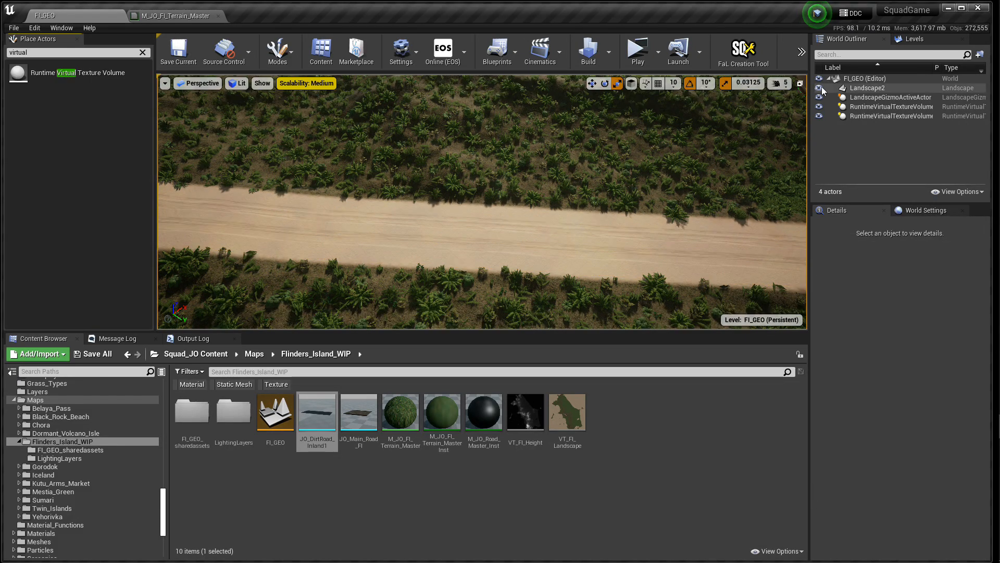
{"action": "left_click", "coordinate": [868, 89]}
{"action": "scroll", "coordinate": [857, 440], "scroll_direction": "down", "scroll_amount": 10}
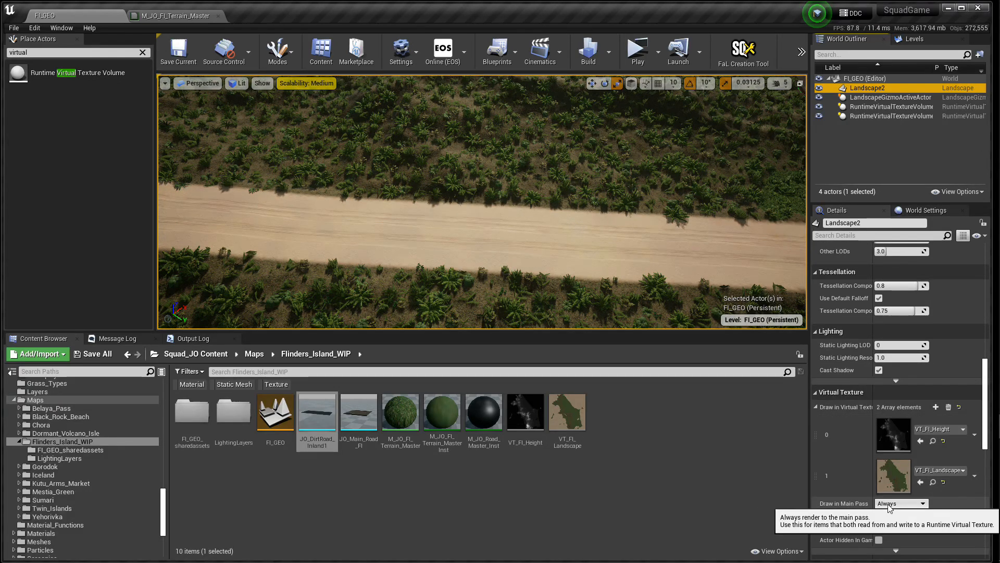
{"action": "left_click", "coordinate": [514, 501]}
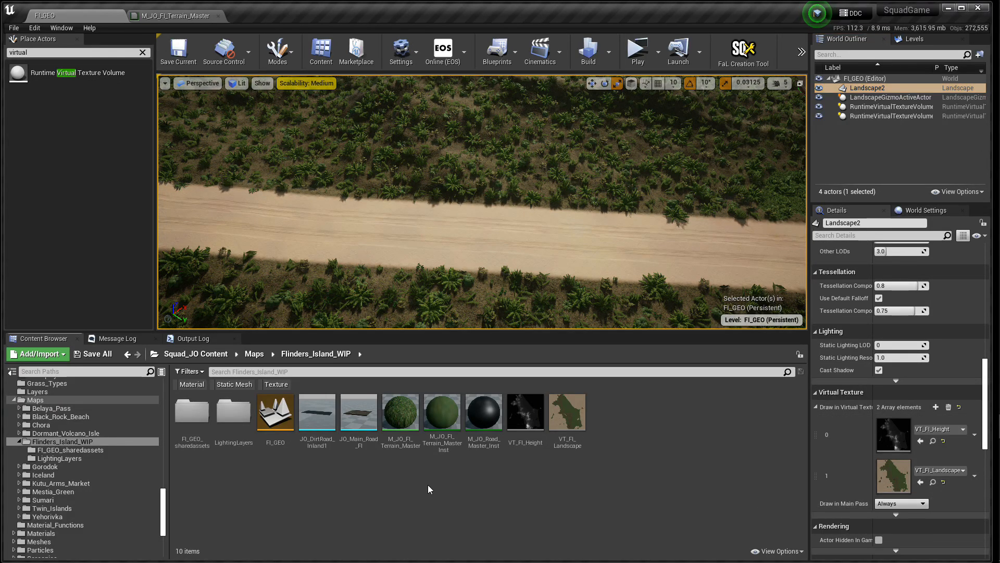
- Review the size and layout settings of the VT_FI_Height runtime virtual texture, then save and close the asset
{"action": "double_click", "coordinate": [525, 414]}
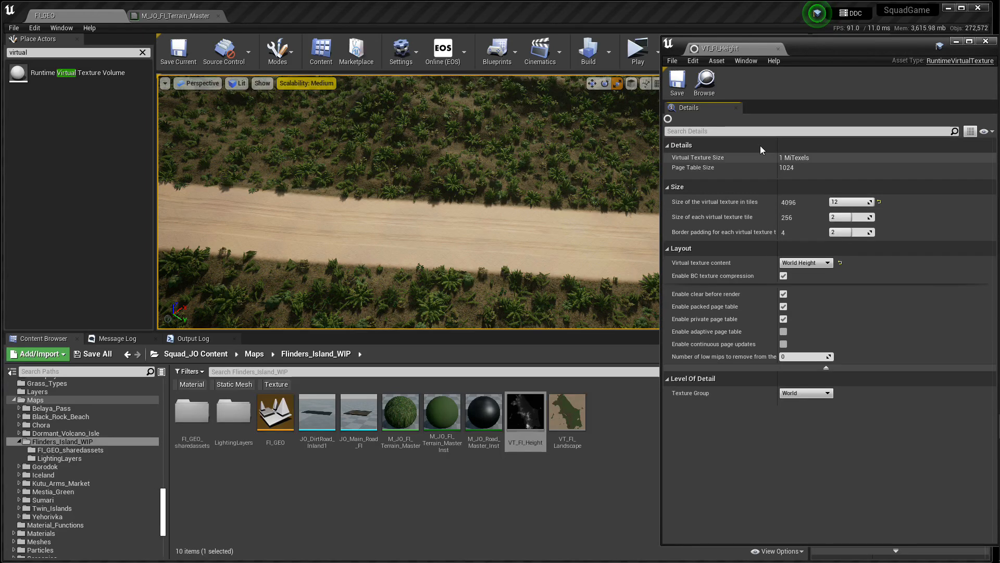
{"action": "left_click", "coordinate": [680, 91]}
{"action": "left_click", "coordinate": [594, 484]}
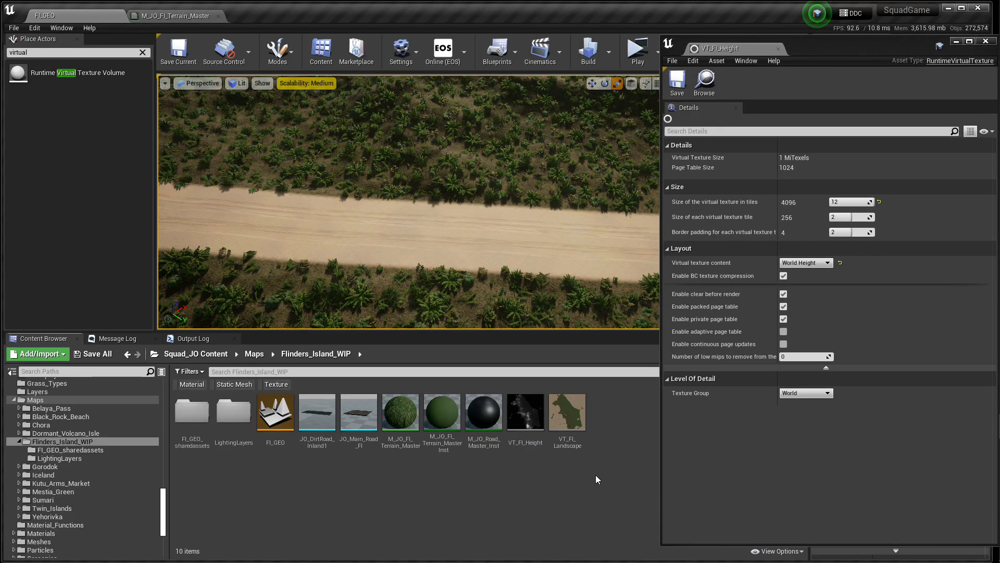
{"action": "left_click", "coordinate": [779, 49]}
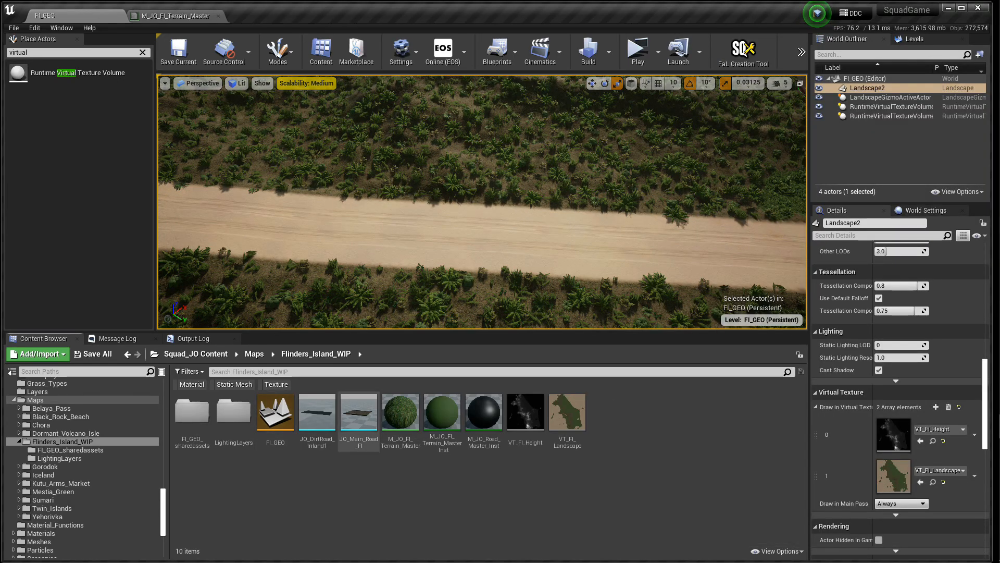
- Open the M_JO_FI_Terrain_Master material and examine its VT write and VT read node groups
{"action": "left_click", "coordinate": [400, 414]}
{"action": "double_click", "coordinate": [401, 414]}
{"action": "scroll", "coordinate": [459, 382], "scroll_direction": "up", "scroll_amount": 4}
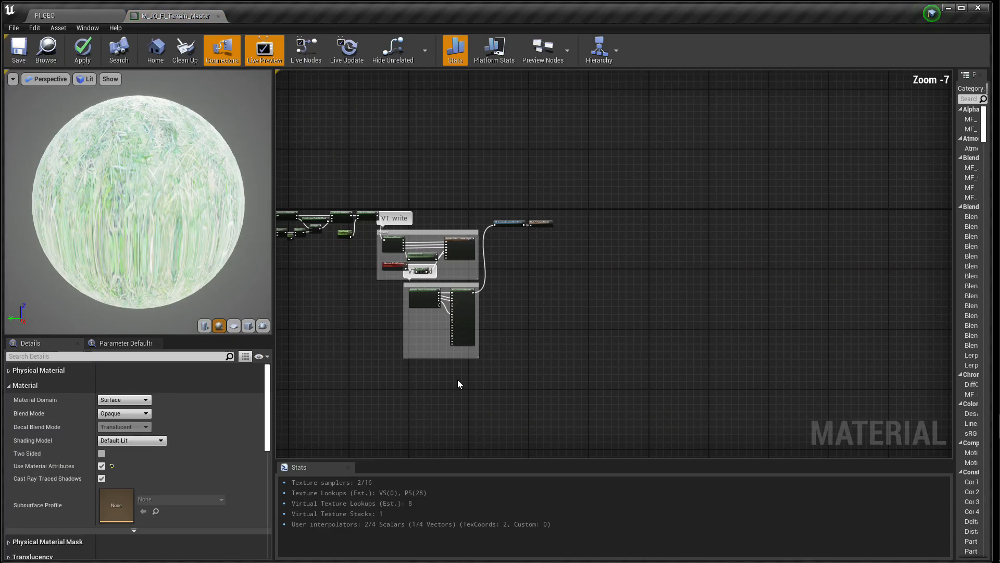
{"action": "right_click_drag", "start_coordinate": [393, 277], "coordinate": [511, 327]}
{"action": "scroll", "coordinate": [482, 280], "scroll_direction": "up", "scroll_amount": 1}
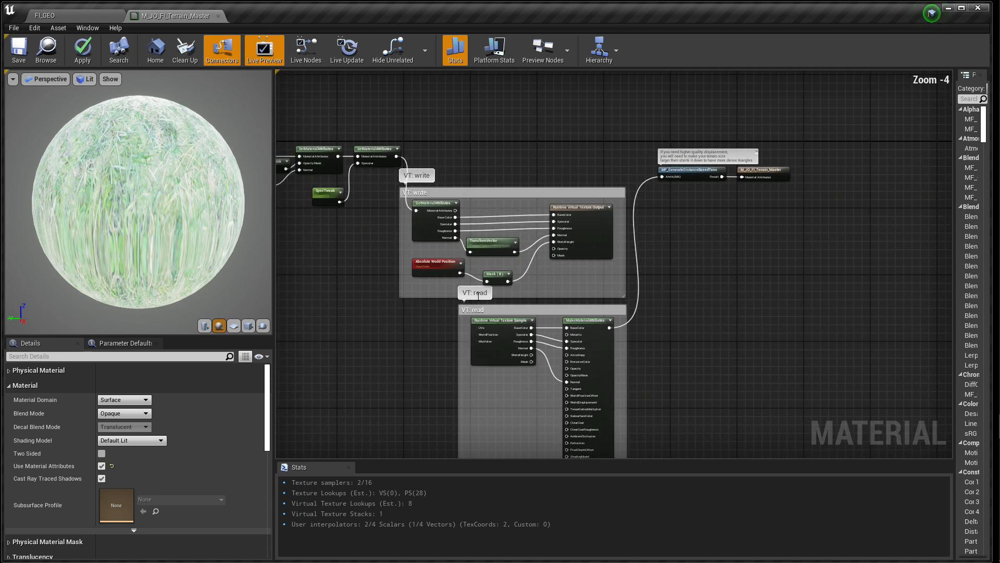
{"action": "right_click_drag", "start_coordinate": [423, 355], "coordinate": [433, 309]}
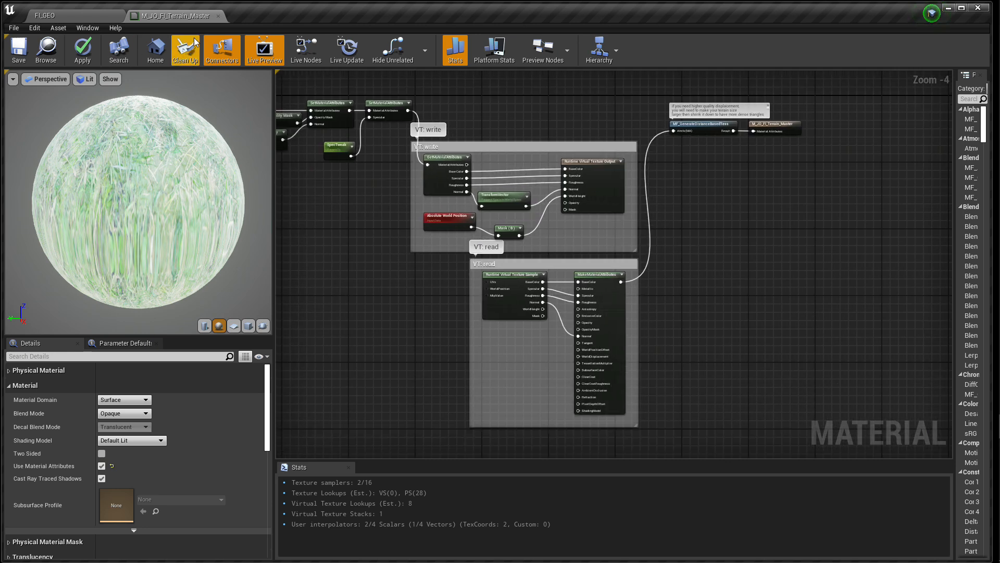
- Save and close the M_JO_FI_Terrain_Master material
{"action": "left_click", "coordinate": [19, 49]}
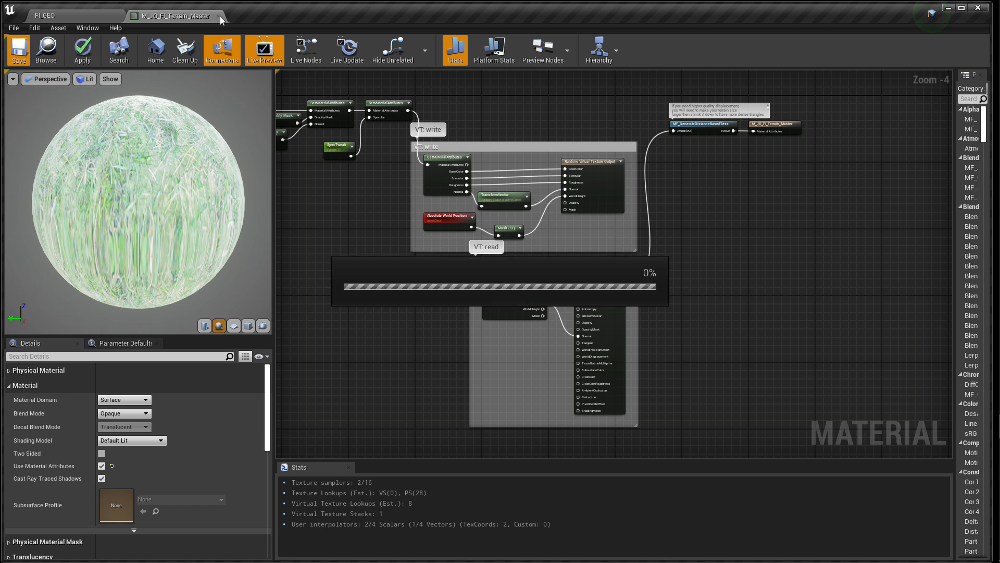
{"action": "left_click", "coordinate": [219, 18]}
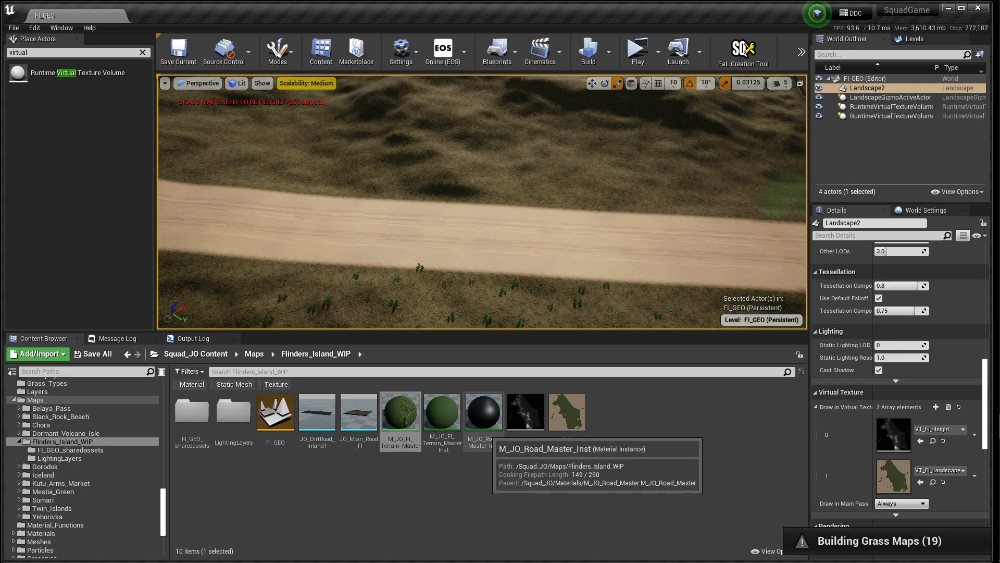
{"action": "scroll", "coordinate": [110, 512], "scroll_direction": "down", "scroll_amount": 2}
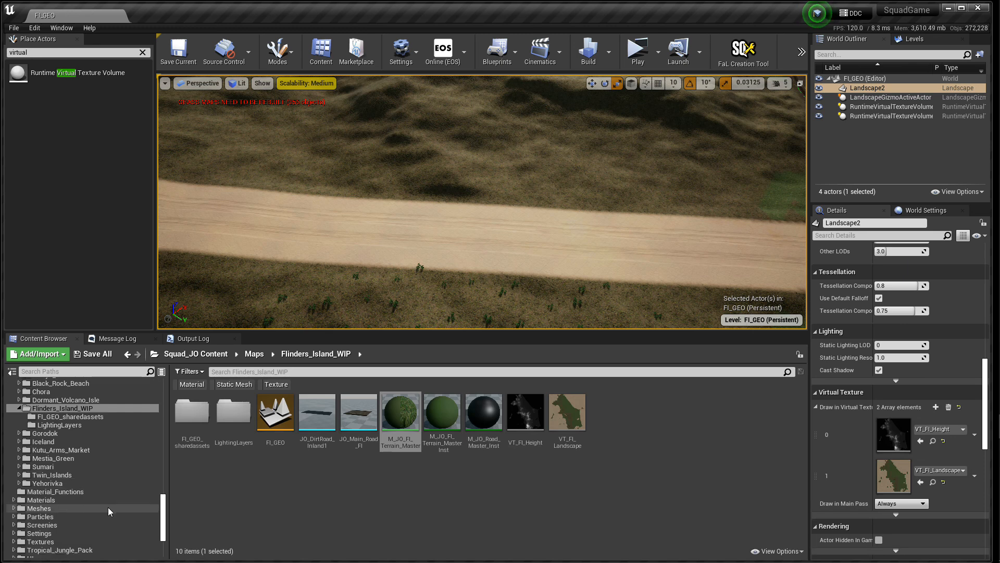
- Open the M_JO_Road_Master parent material from M_JO_Road_Master_Inst, close the instance and examine the parent's node graph
{"action": "double_click", "coordinate": [483, 412]}
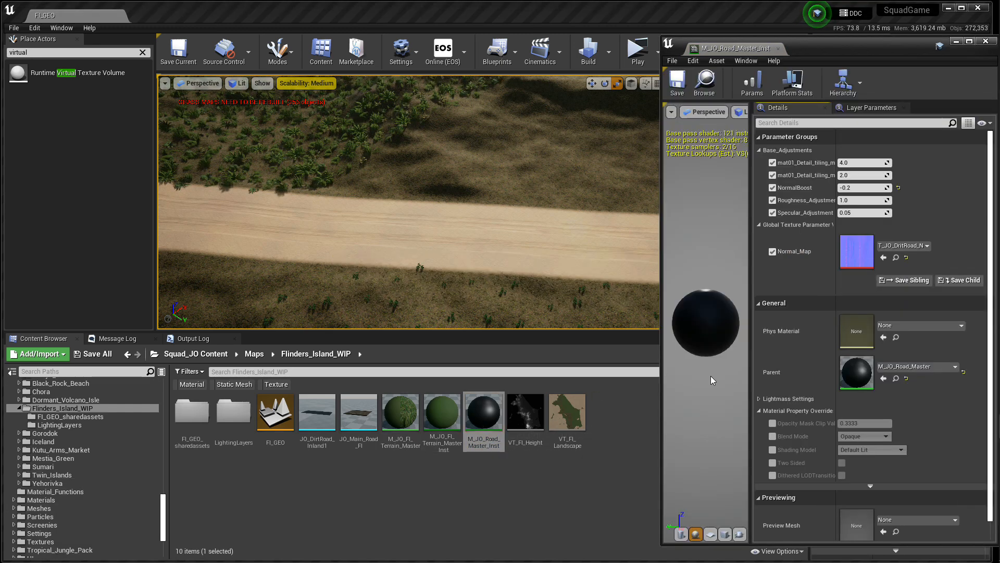
{"action": "left_click", "coordinate": [896, 378]}
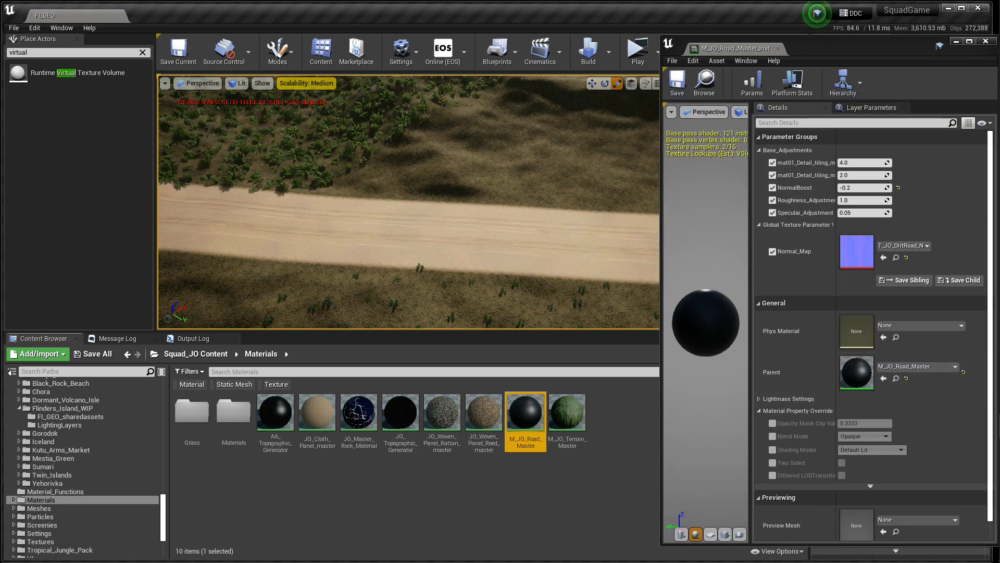
{"action": "double_click", "coordinate": [532, 417]}
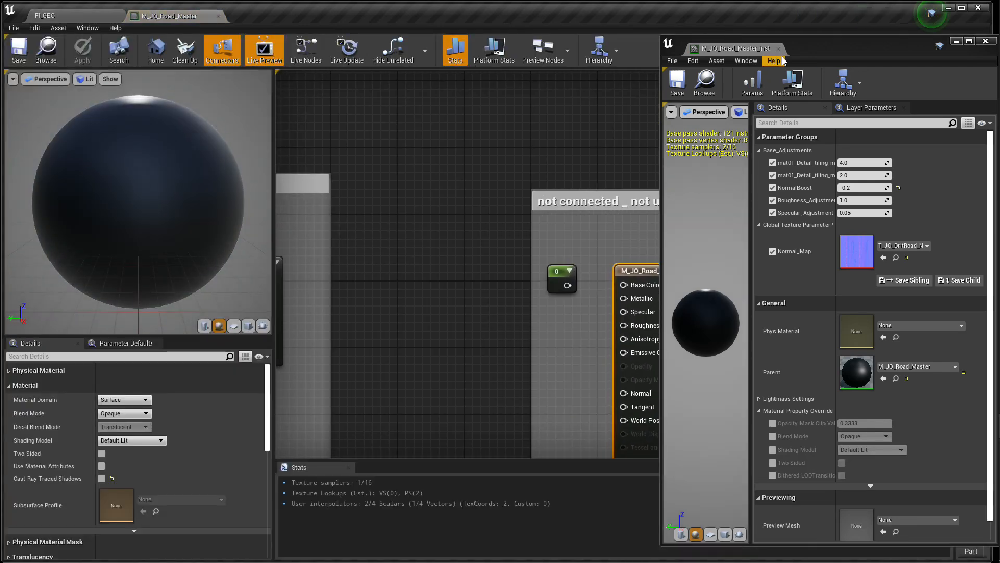
{"action": "left_click", "coordinate": [779, 49]}
{"action": "scroll", "coordinate": [469, 310], "scroll_direction": "down", "scroll_amount": 4}
{"action": "right_click_drag", "start_coordinate": [458, 320], "coordinate": [790, 308]}
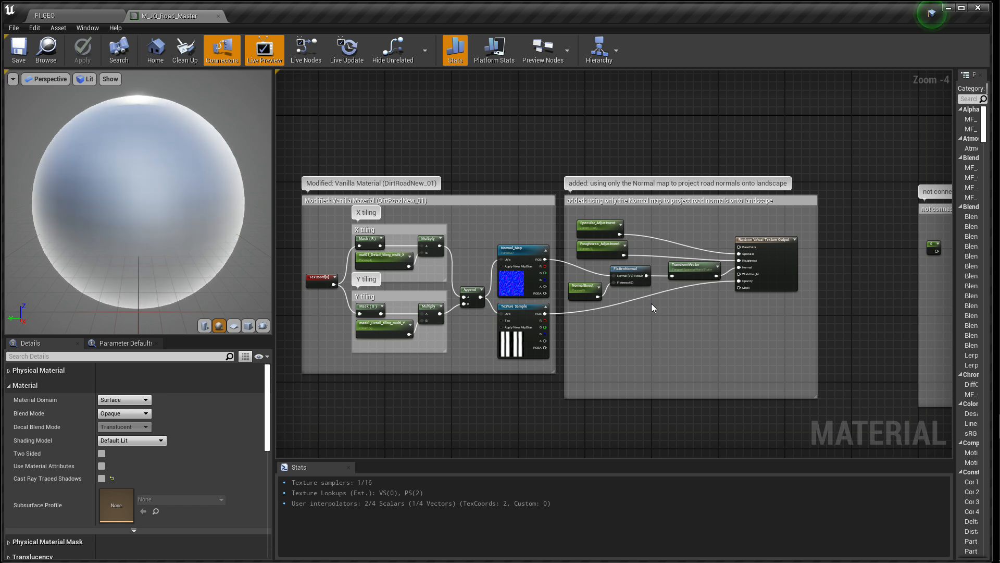
- Assign the T_JO_DritRoad_N texture to the Normal_Map node of M_JO_Road_Master, then apply, save and close the material
{"action": "left_click", "coordinate": [522, 286]}
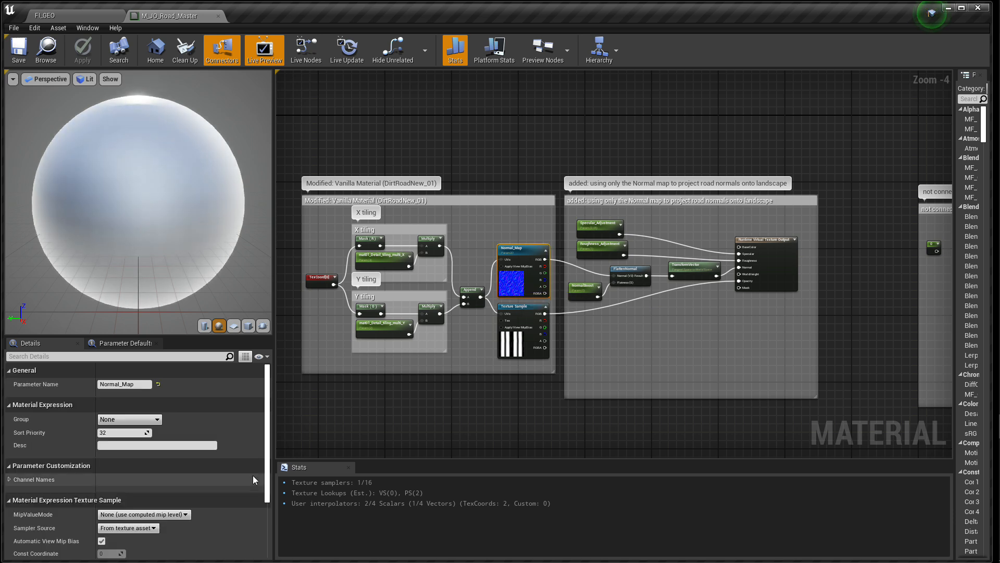
{"action": "scroll", "coordinate": [267, 453], "scroll_direction": "down", "scroll_amount": 5}
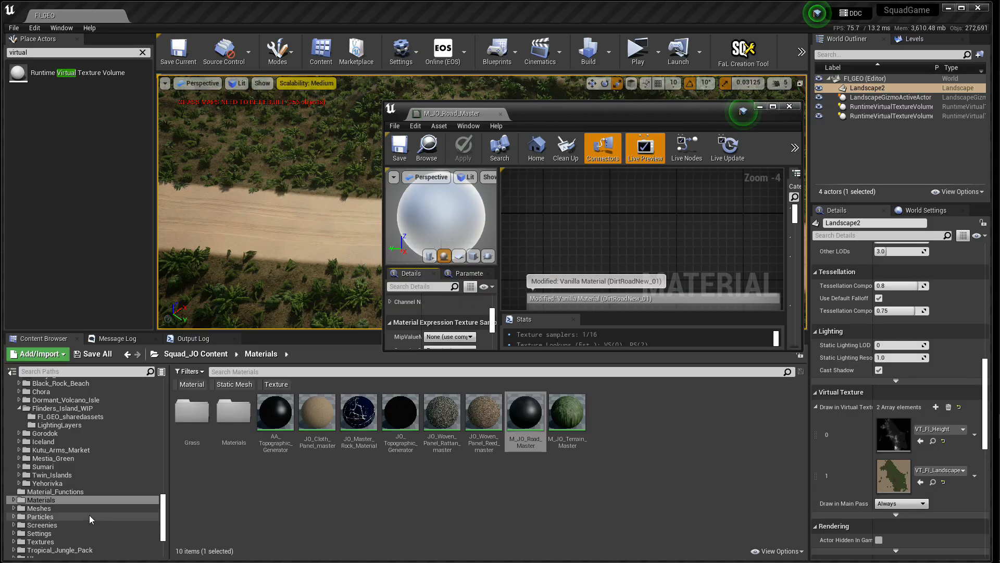
{"action": "left_click", "coordinate": [40, 542]}
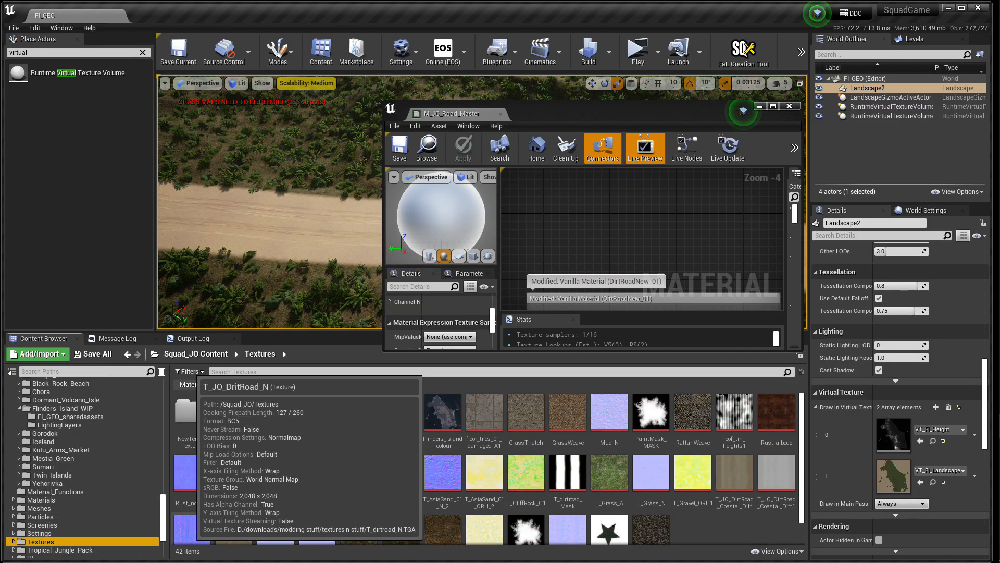
{"action": "scroll", "coordinate": [453, 318], "scroll_direction": "down", "scroll_amount": 3}
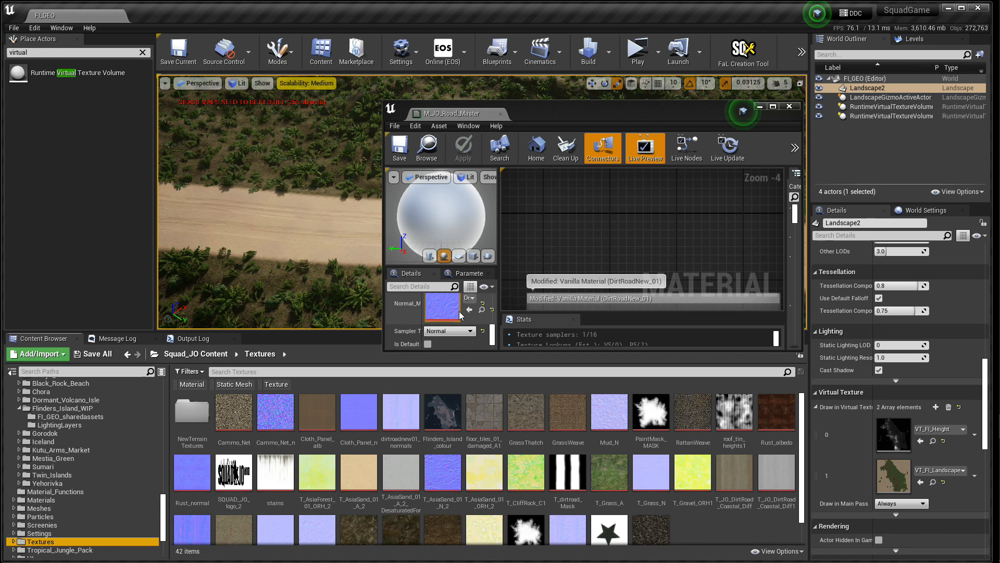
{"action": "left_click_drag", "start_coordinate": [192, 528], "coordinate": [443, 315]}
{"action": "left_click", "coordinate": [464, 148]}
{"action": "left_click", "coordinate": [402, 154]}
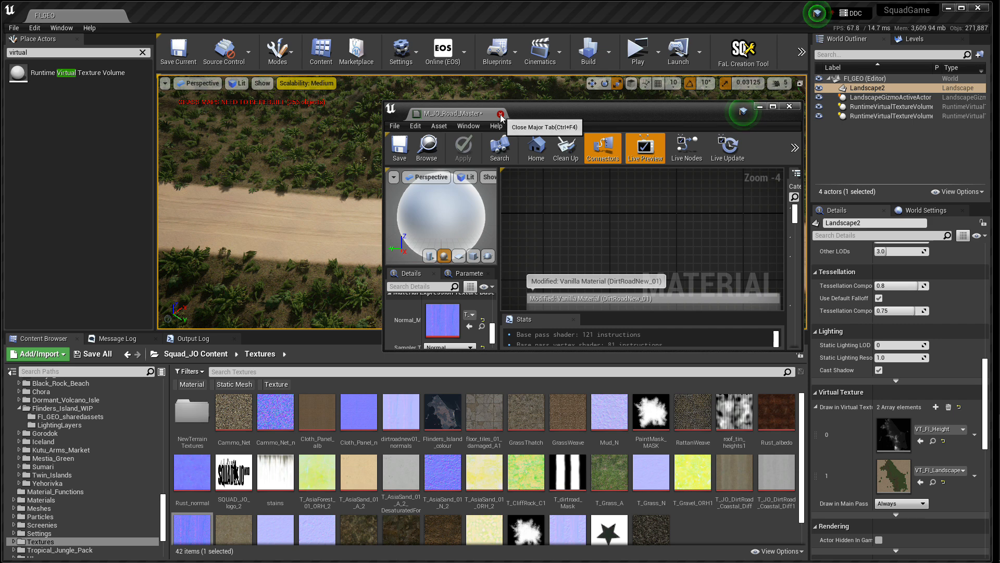
{"action": "left_click", "coordinate": [500, 113]}
- Clear the actor class search, enlarge the level viewport and inspect the dirt road's surface detail along its length
{"action": "key", "text": "w"}
{"action": "right_click_drag", "start_coordinate": [482, 202], "coordinate": [261, 206]}
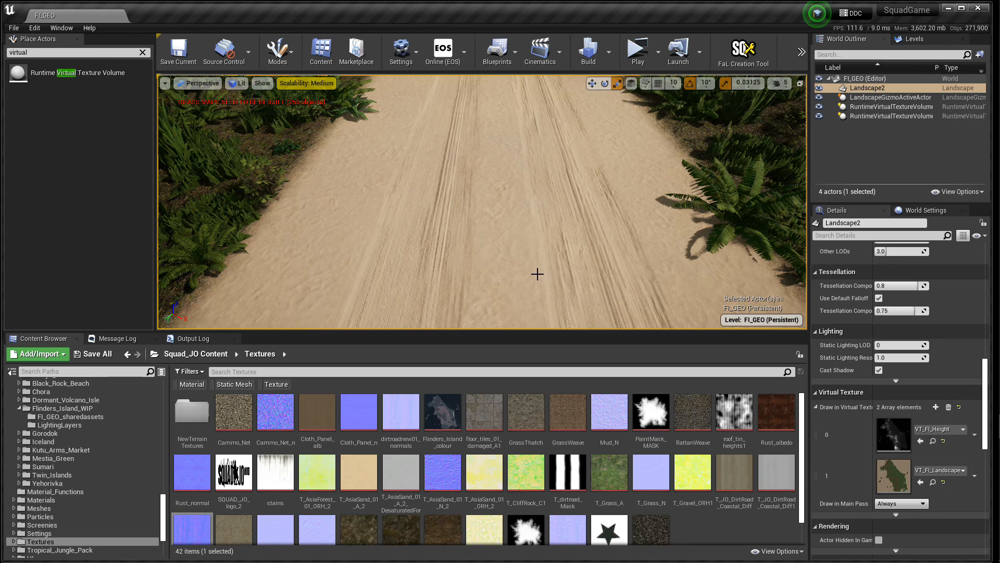
{"action": "left_click", "coordinate": [143, 52]}
{"action": "left_click_drag", "start_coordinate": [383, 333], "coordinate": [383, 460]}
{"action": "right_click_drag", "start_coordinate": [426, 344], "coordinate": [443, 306]}
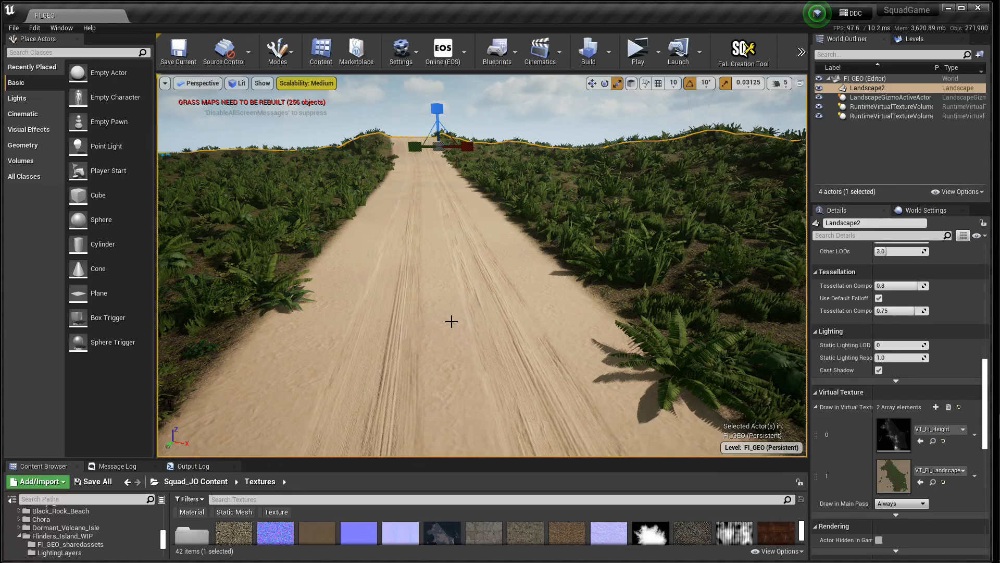
{"action": "mouse_move", "coordinate": [470, 321]}
{"action": "right_mouse_down"}
{"action": "mouse_move", "coordinate": [446, 380]}
{"action": "mouse_move", "coordinate": [468, 326]}
{"action": "right_mouse_up"}
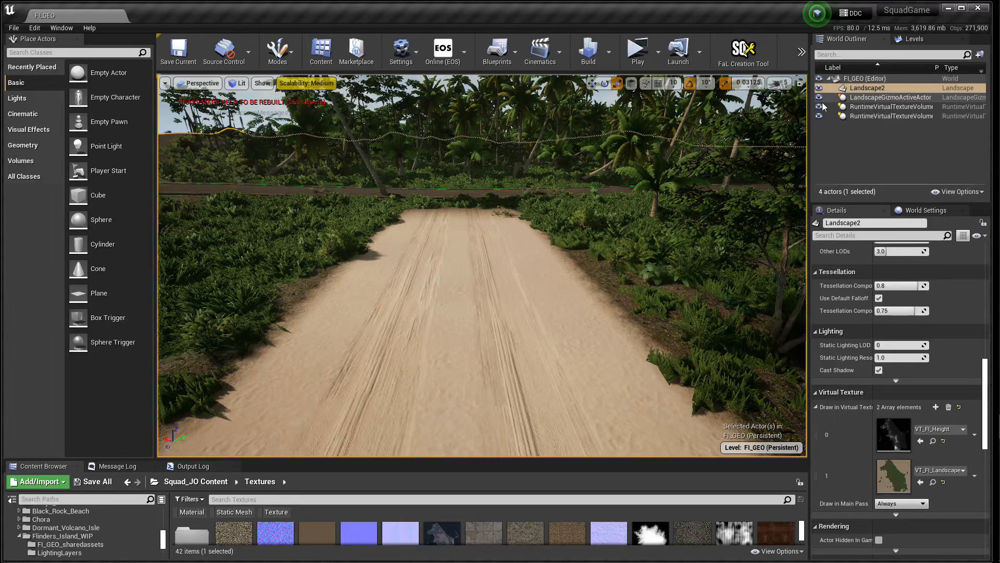
{"action": "right_click_drag", "start_coordinate": [488, 251], "coordinate": [261, 234]}
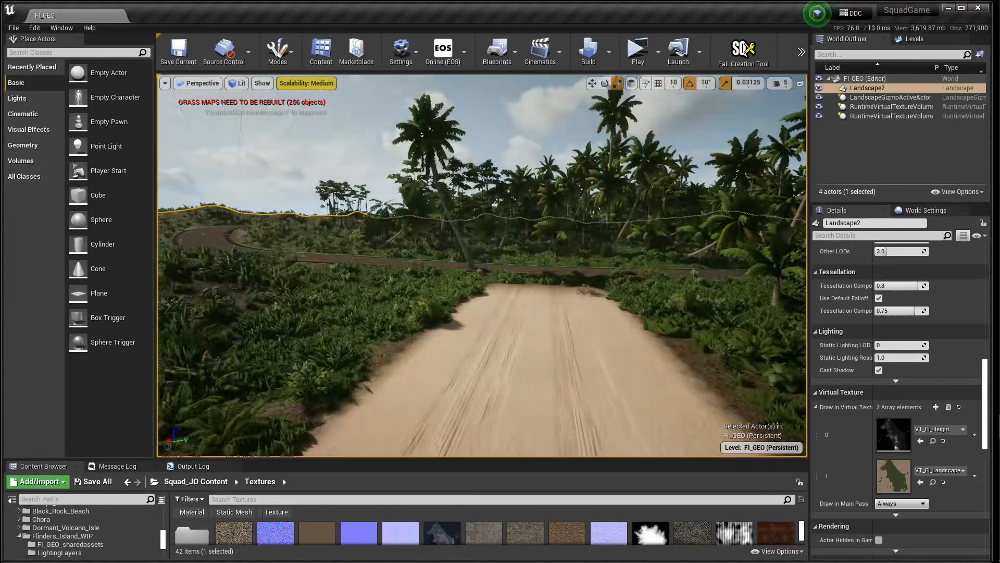
{"action": "right_click_drag", "start_coordinate": [569, 267], "coordinate": [626, 275]}
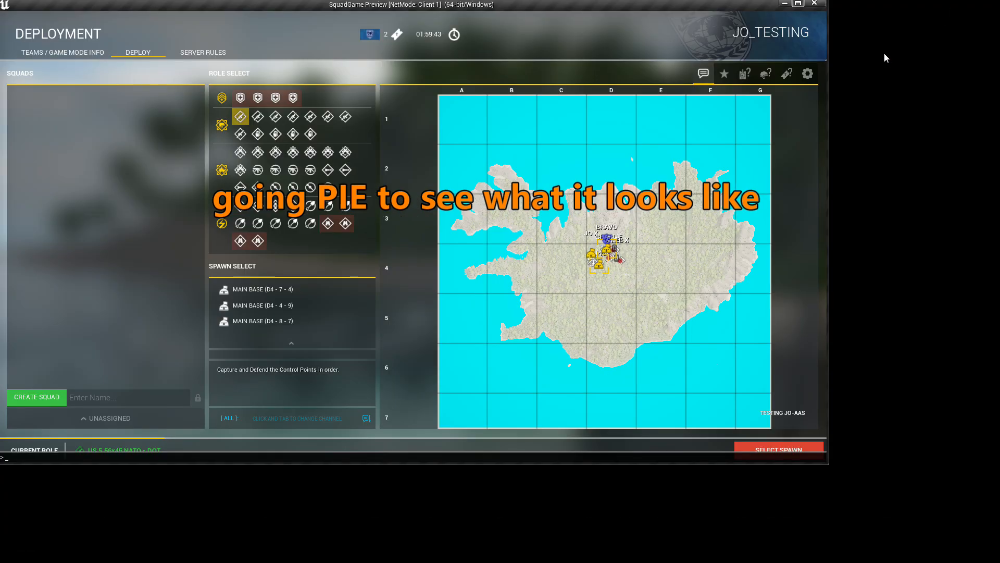
- Maximize the play-in-editor preview window and spawn at a main base on the deployment map
{"action": "left_click", "coordinate": [885, 54]}
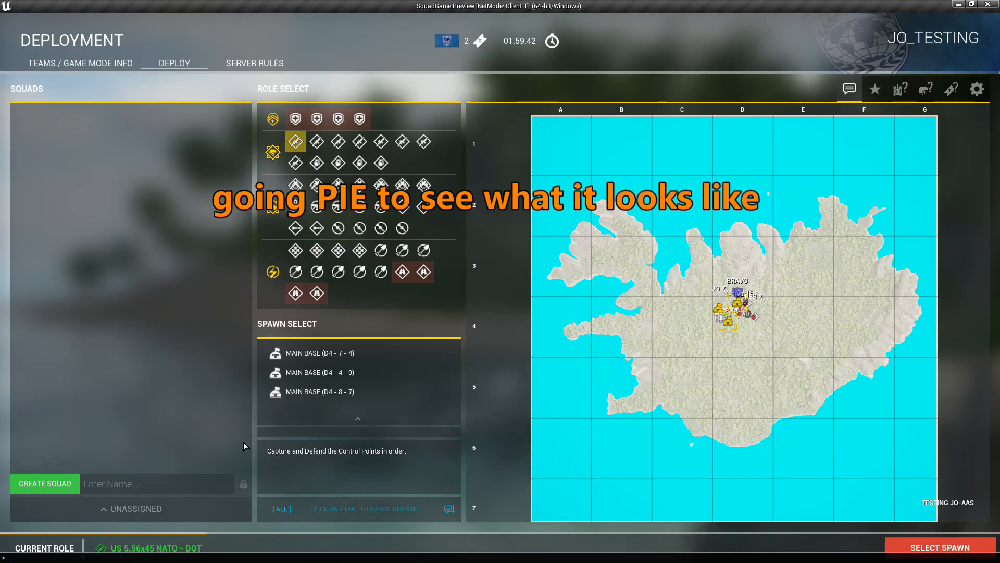
{"action": "left_click", "coordinate": [721, 308]}
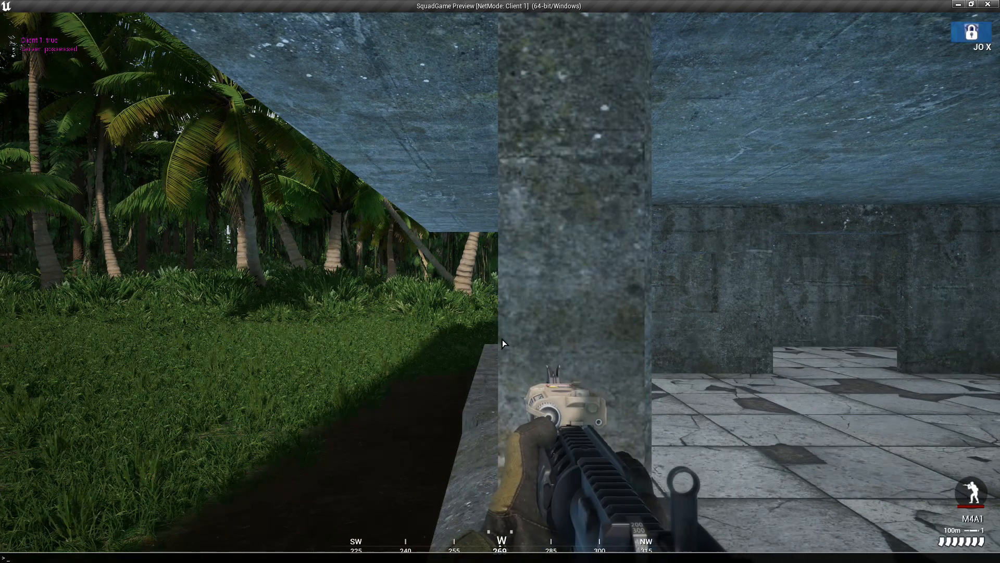
{"action": "key", "text": "grave"}
{"action": "key", "text": "grave"}
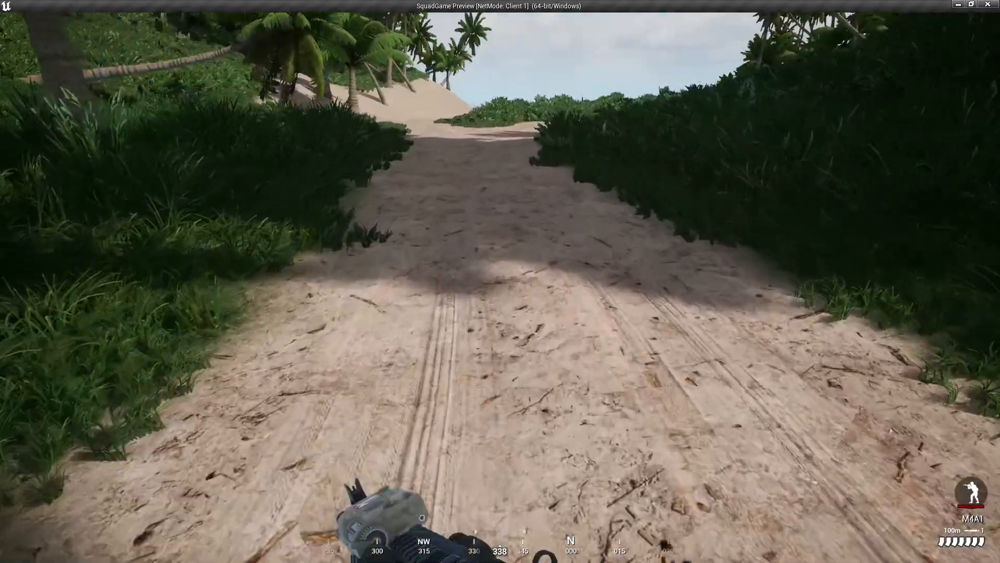
- Walk along the sandy dirt road in the preview to check how its tyre tracks blend into the terrain
{"action": "key", "text": "w"}
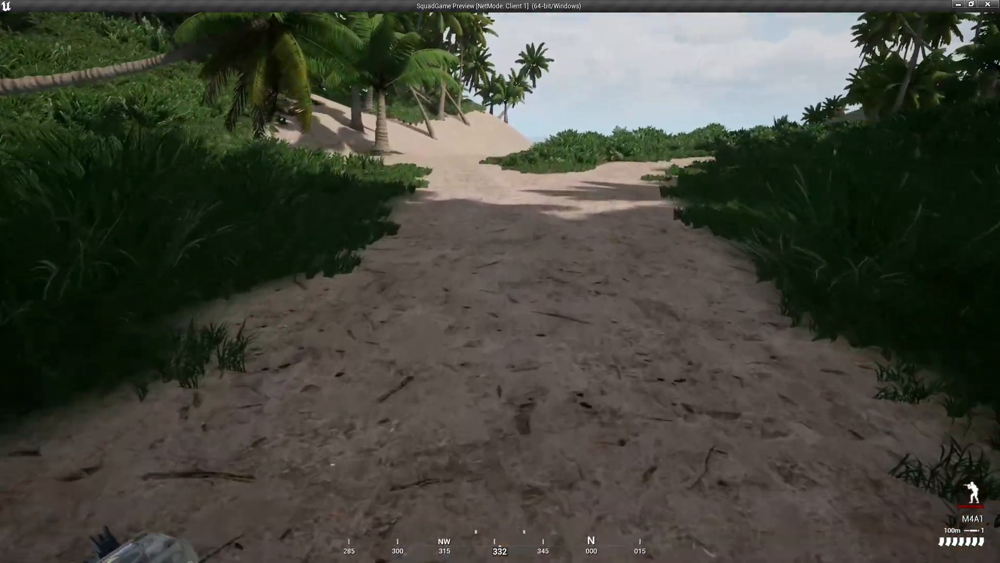
{"action": "key", "text": "w"}
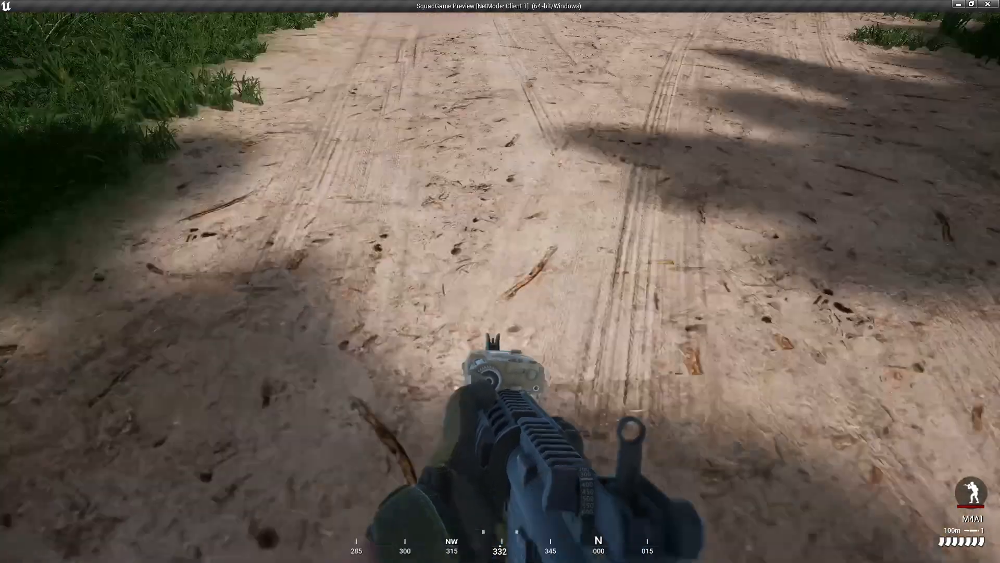
{"action": "key", "text": "shift+w"}
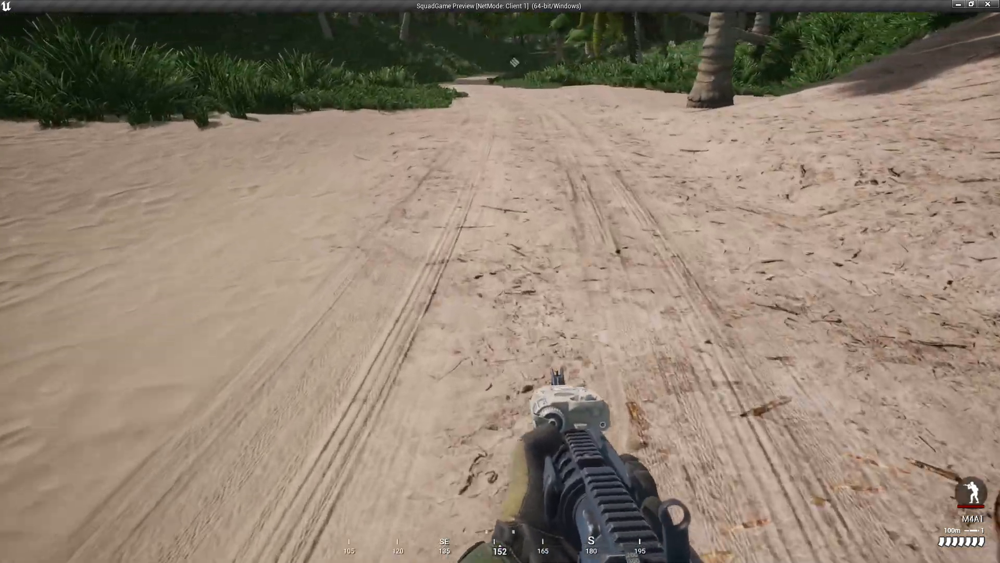
{"action": "key", "text": "w"}
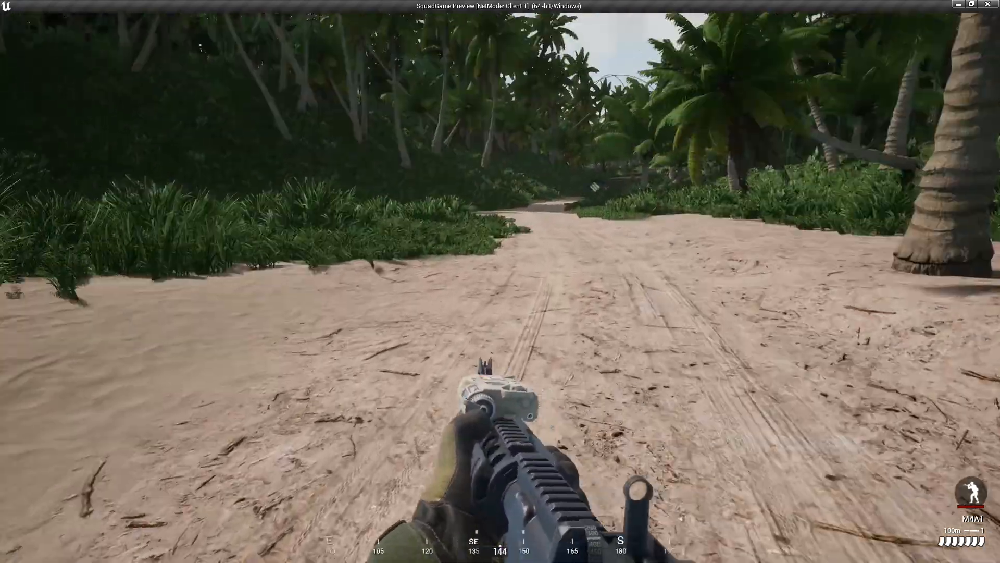